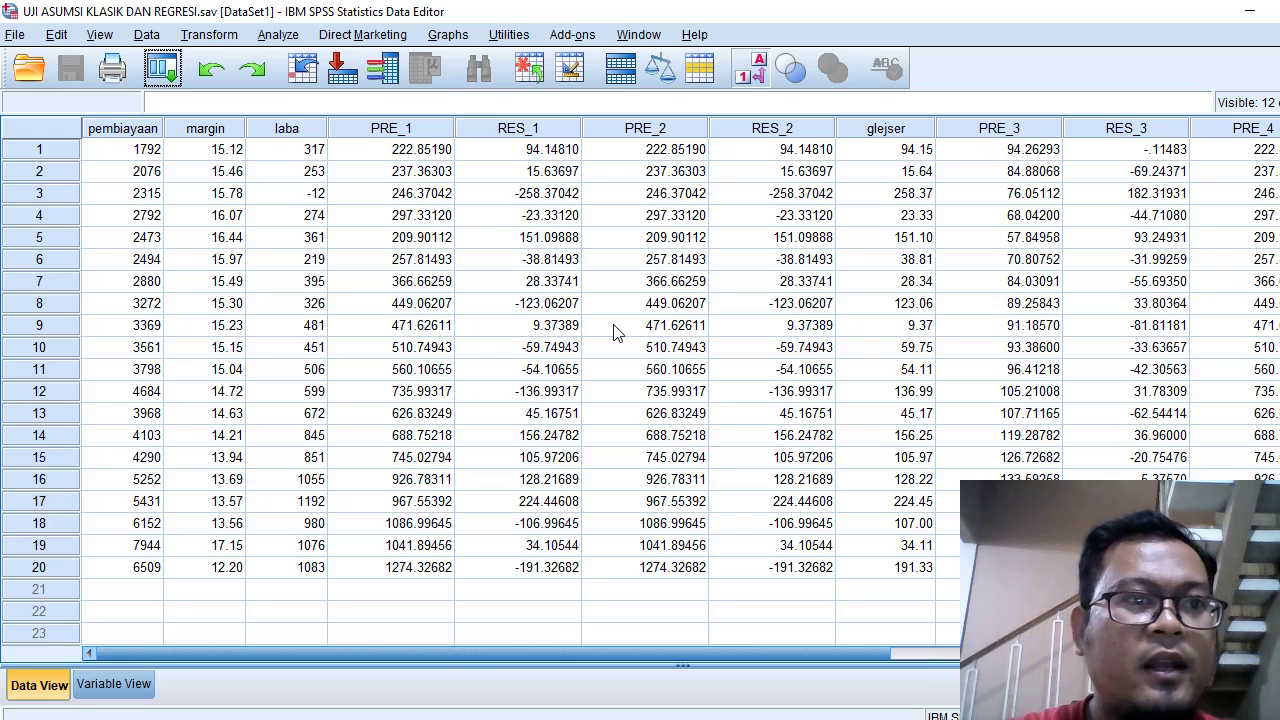
- Examine the first-case values of the pembiayaan, margin and laba variables in the dataset
{"action": "left_click", "coordinate": [150, 150]}
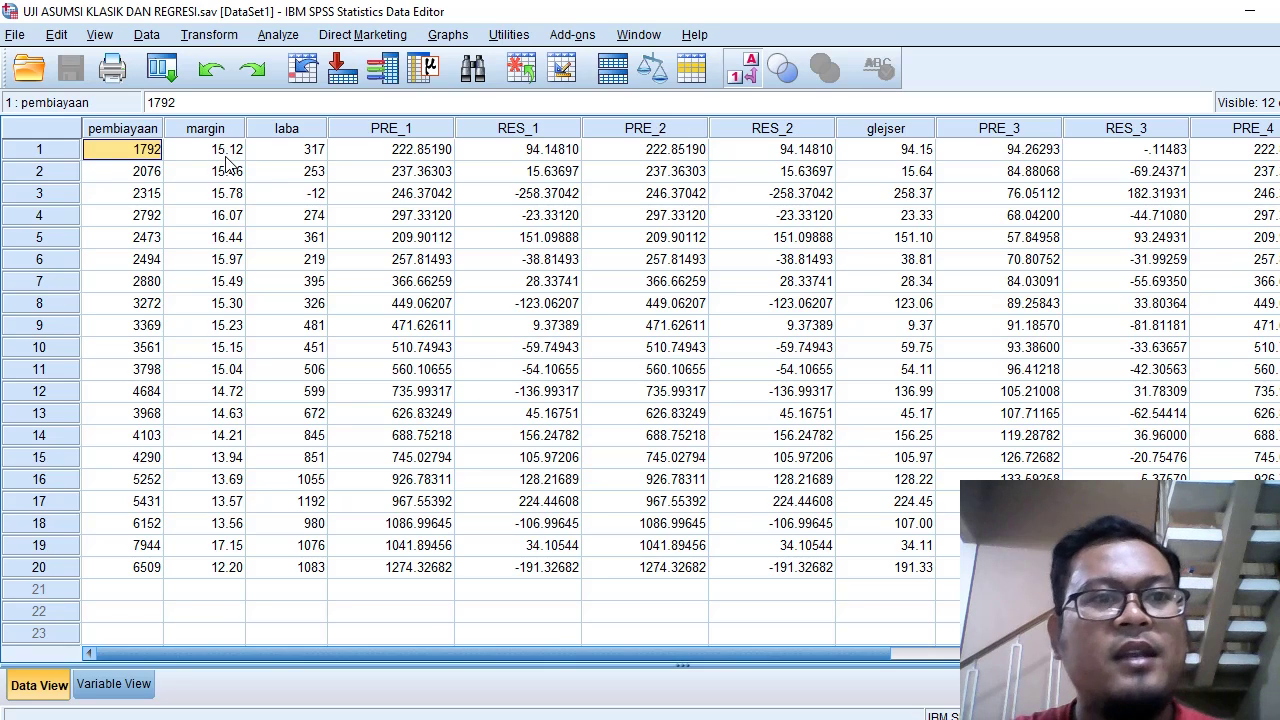
{"action": "left_click", "coordinate": [196, 153]}
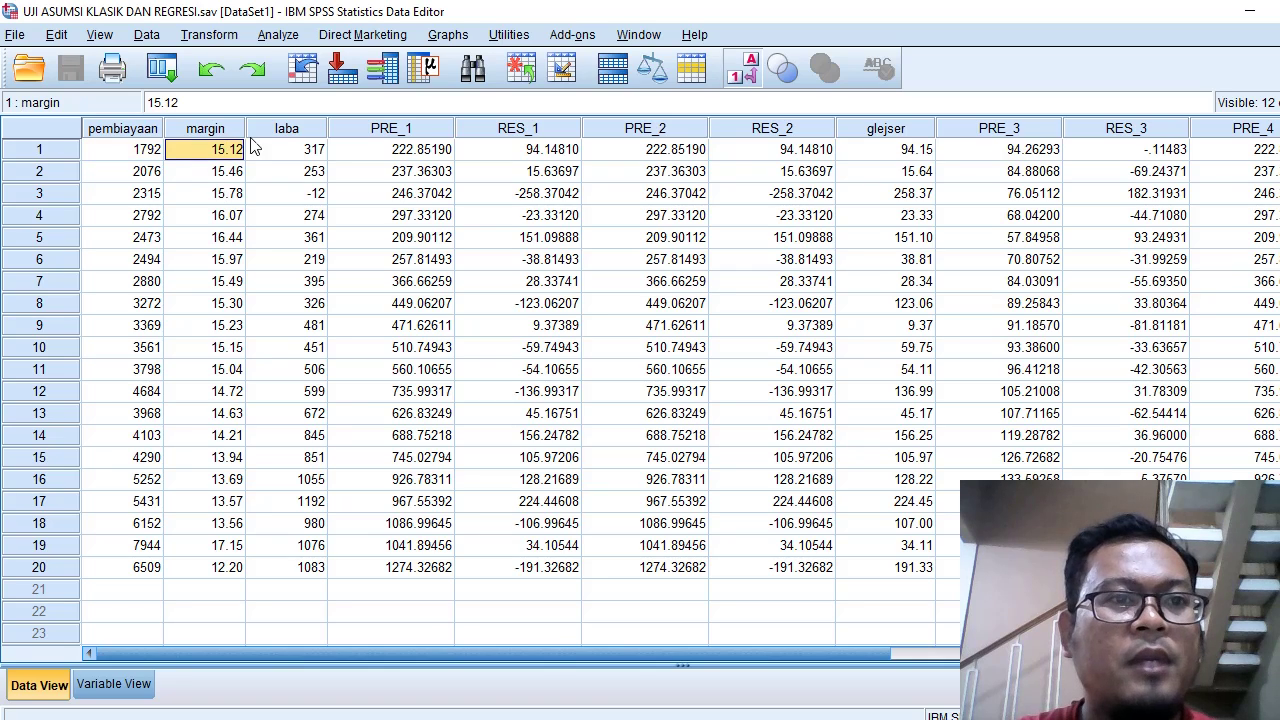
{"action": "left_click", "coordinate": [150, 152]}
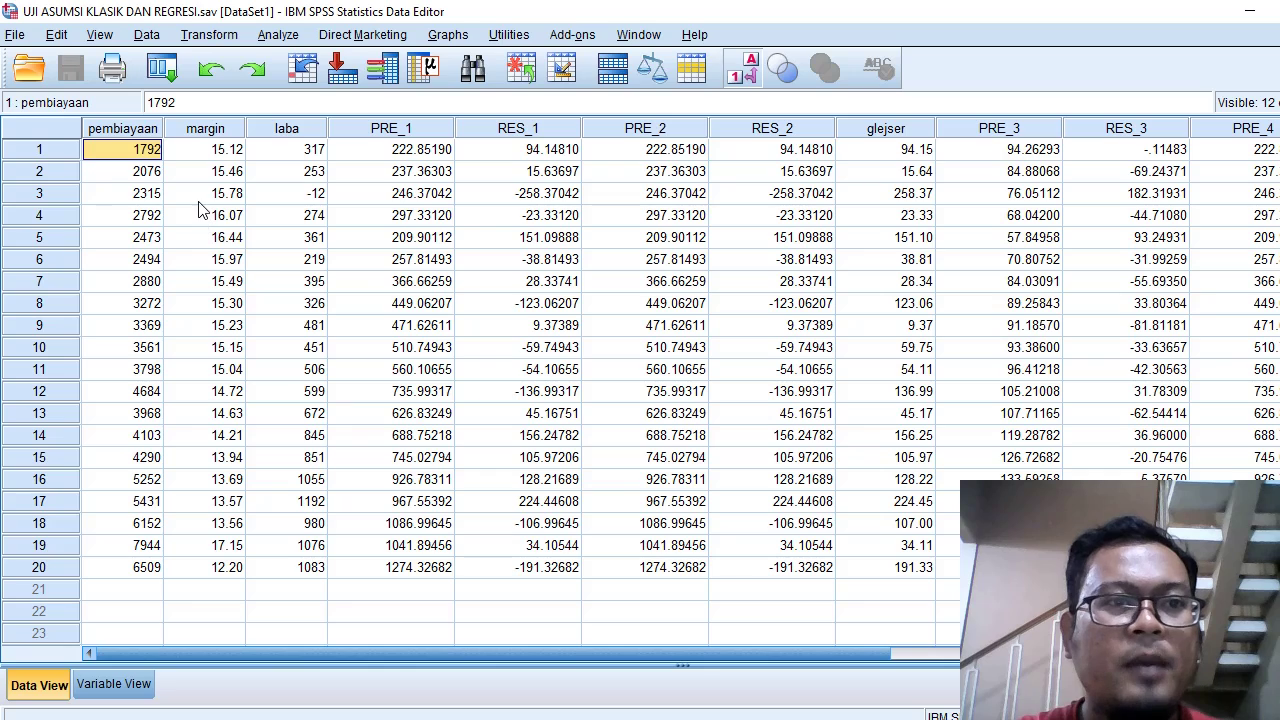
{"action": "left_click", "coordinate": [176, 153]}
{"action": "left_click", "coordinate": [146, 151]}
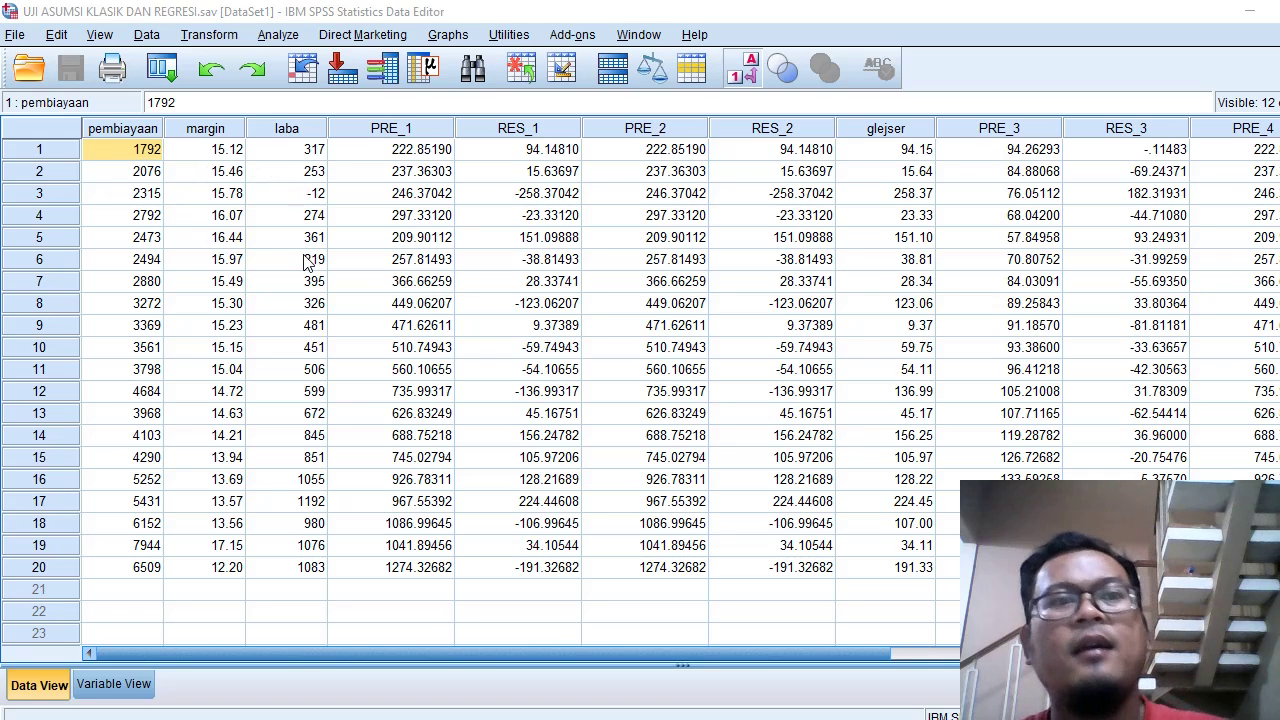
{"action": "left_click", "coordinate": [212, 157]}
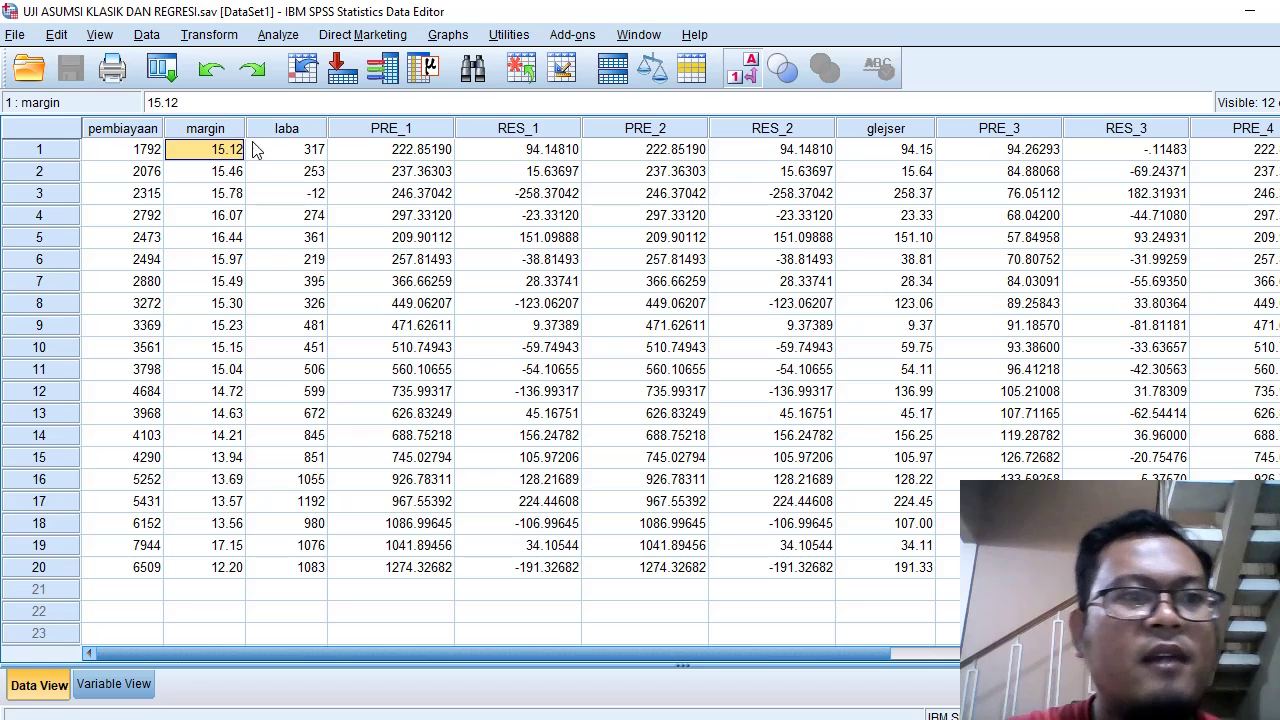
{"action": "left_click", "coordinate": [130, 150]}
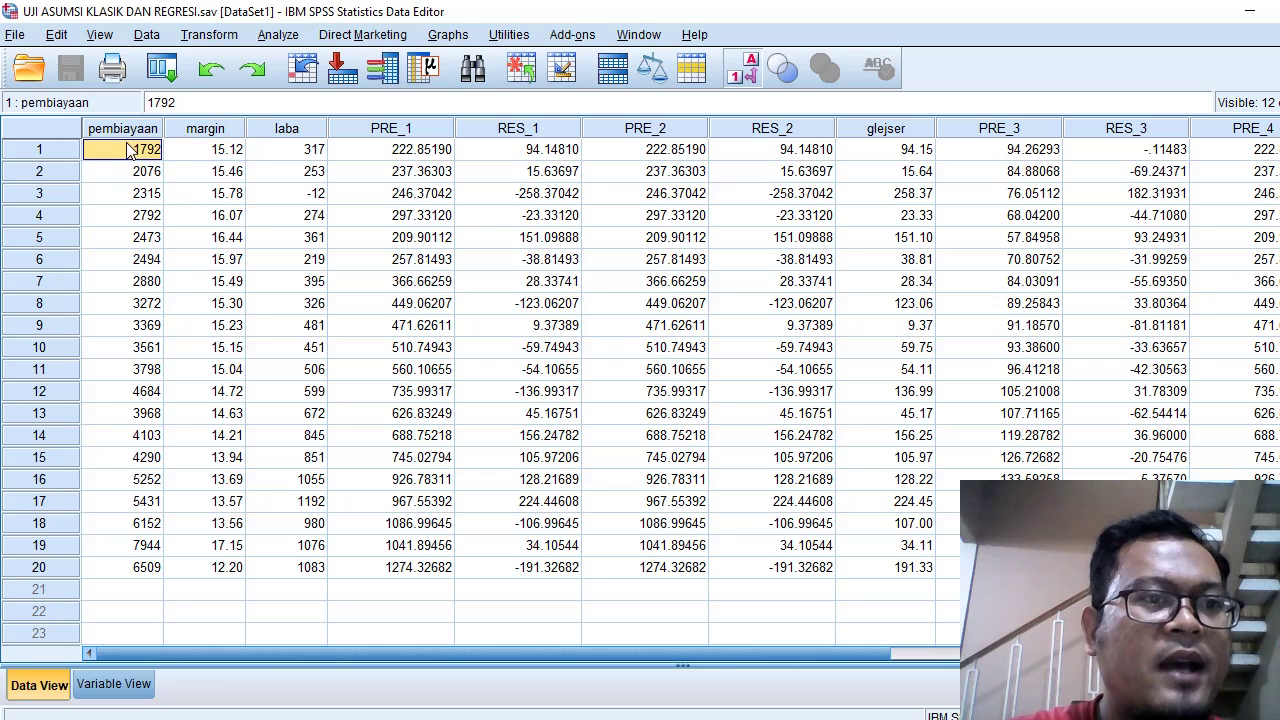
{"action": "left_click", "coordinate": [232, 150]}
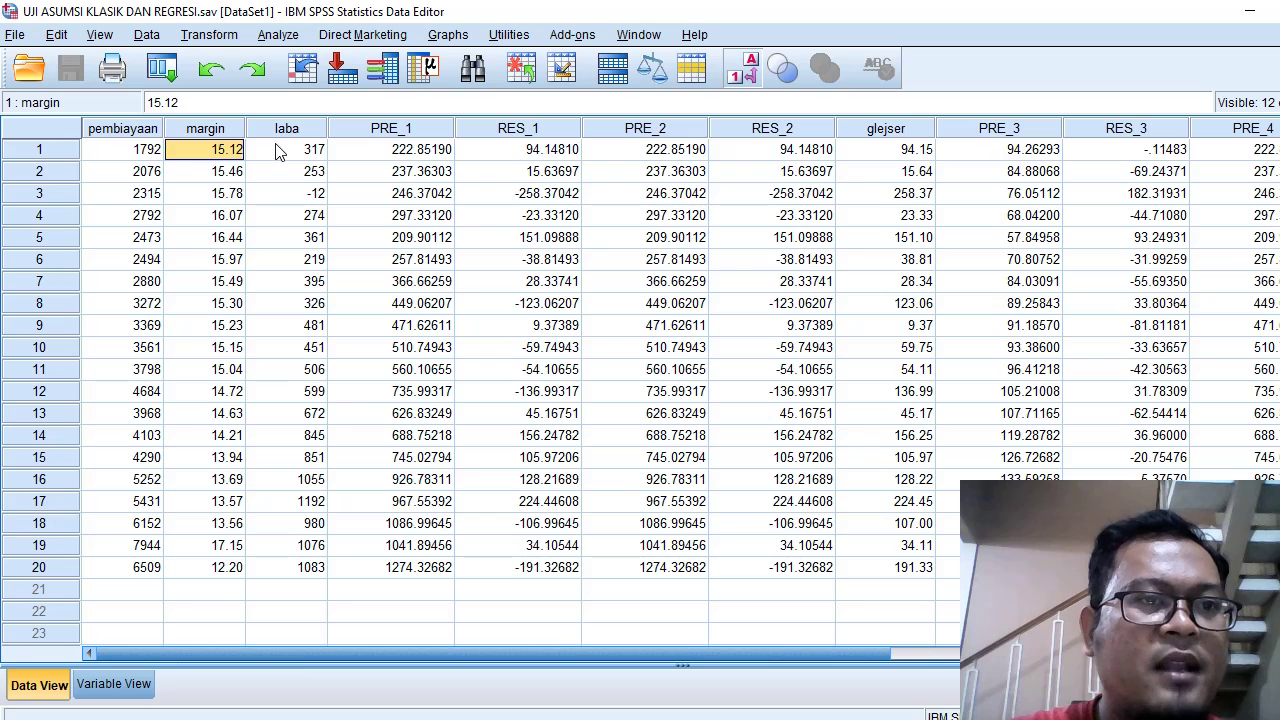
{"action": "left_click", "coordinate": [280, 150]}
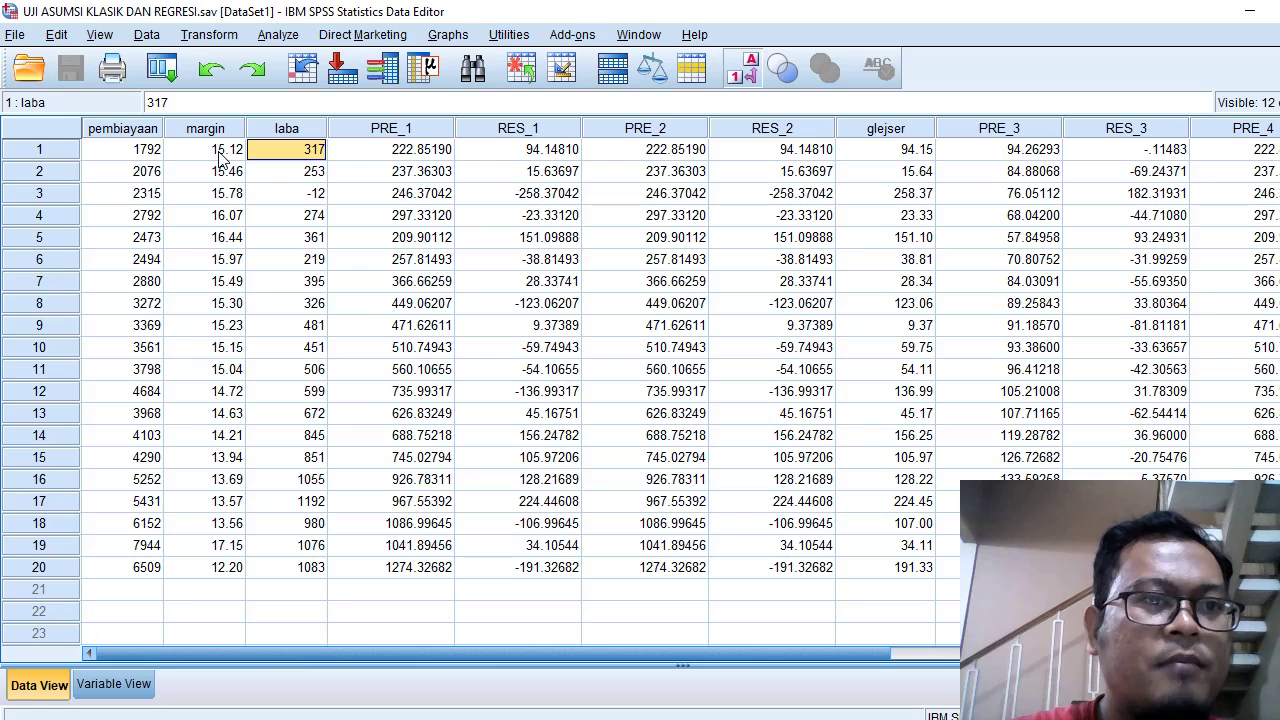
{"action": "left_click", "coordinate": [221, 156]}
{"action": "left_click", "coordinate": [270, 156]}
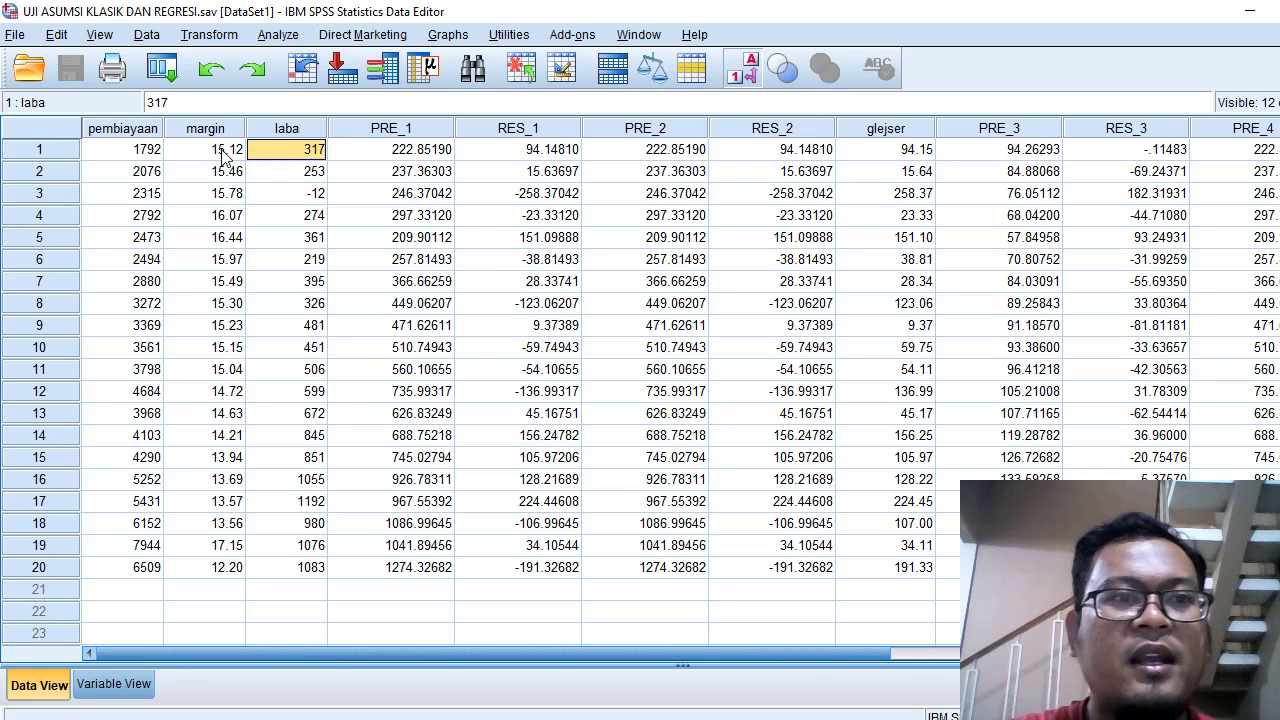
{"action": "left_click", "coordinate": [134, 156]}
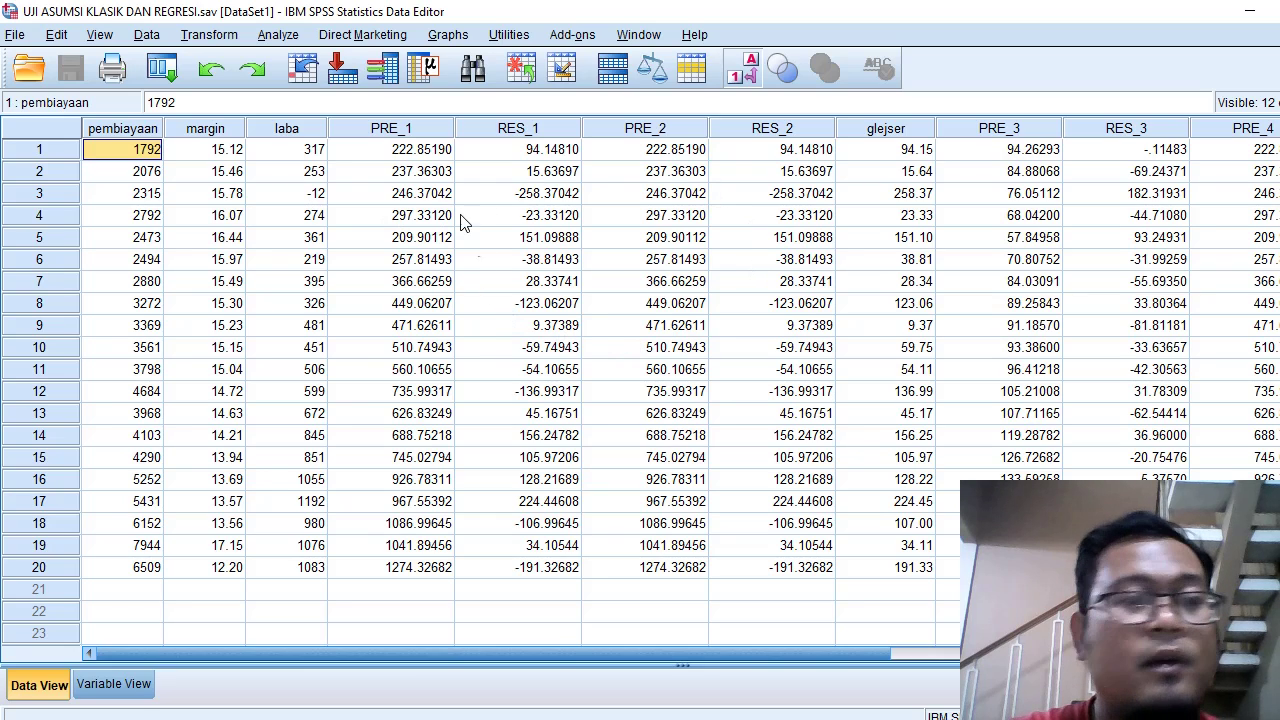
- Set up a linear regression with pembiayaan as the dependent variable and margin as the independent variable
{"action": "left_click", "coordinate": [278, 36]}
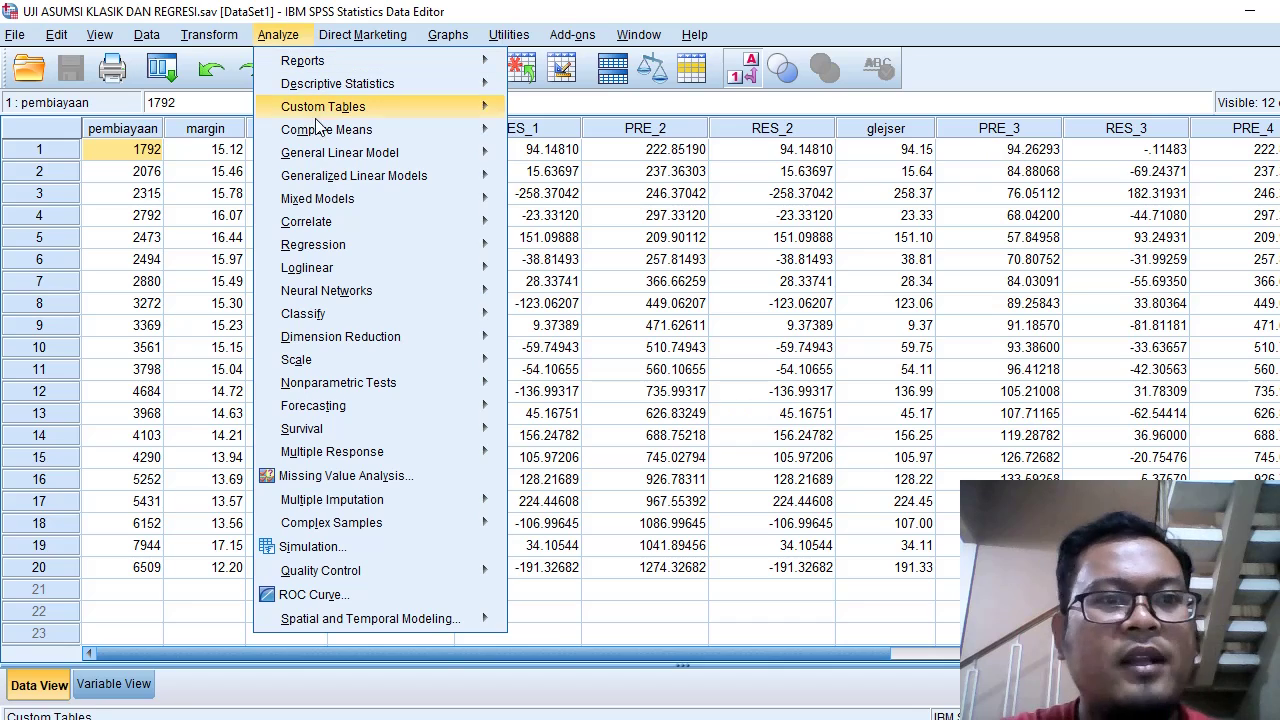
{"action": "mouse_move", "coordinate": [398, 246]}
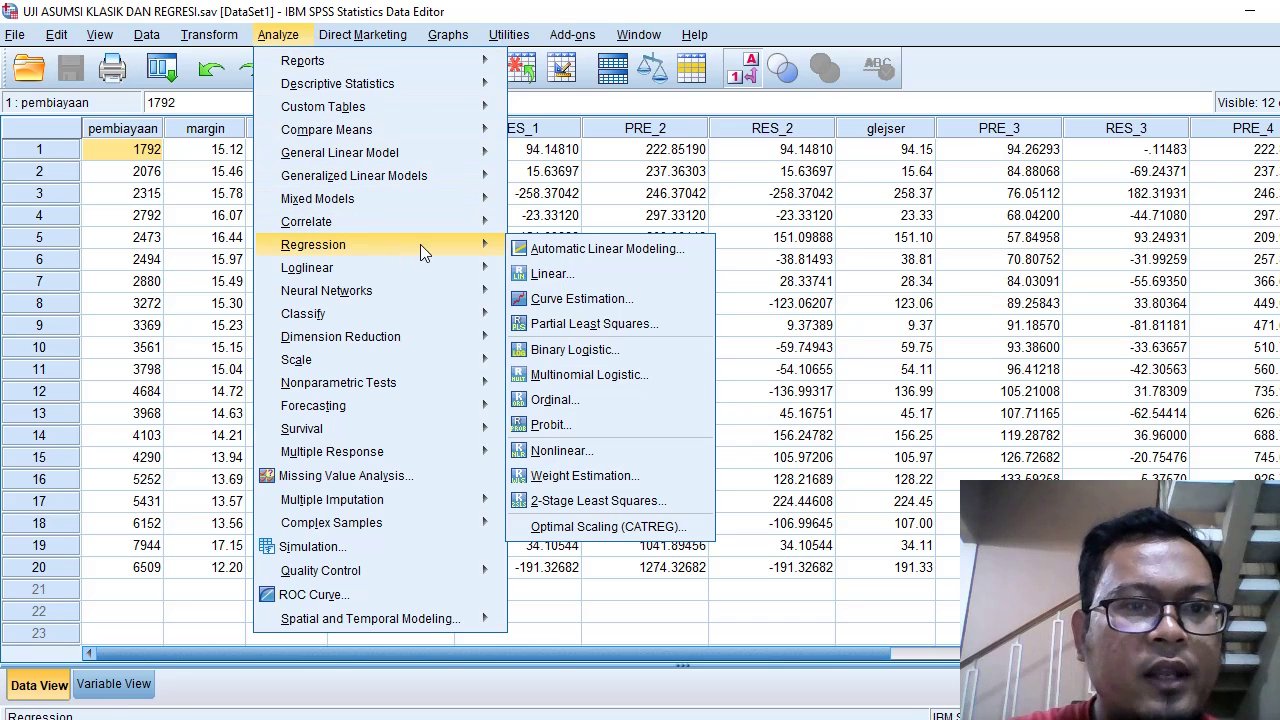
{"action": "left_click", "coordinate": [595, 273]}
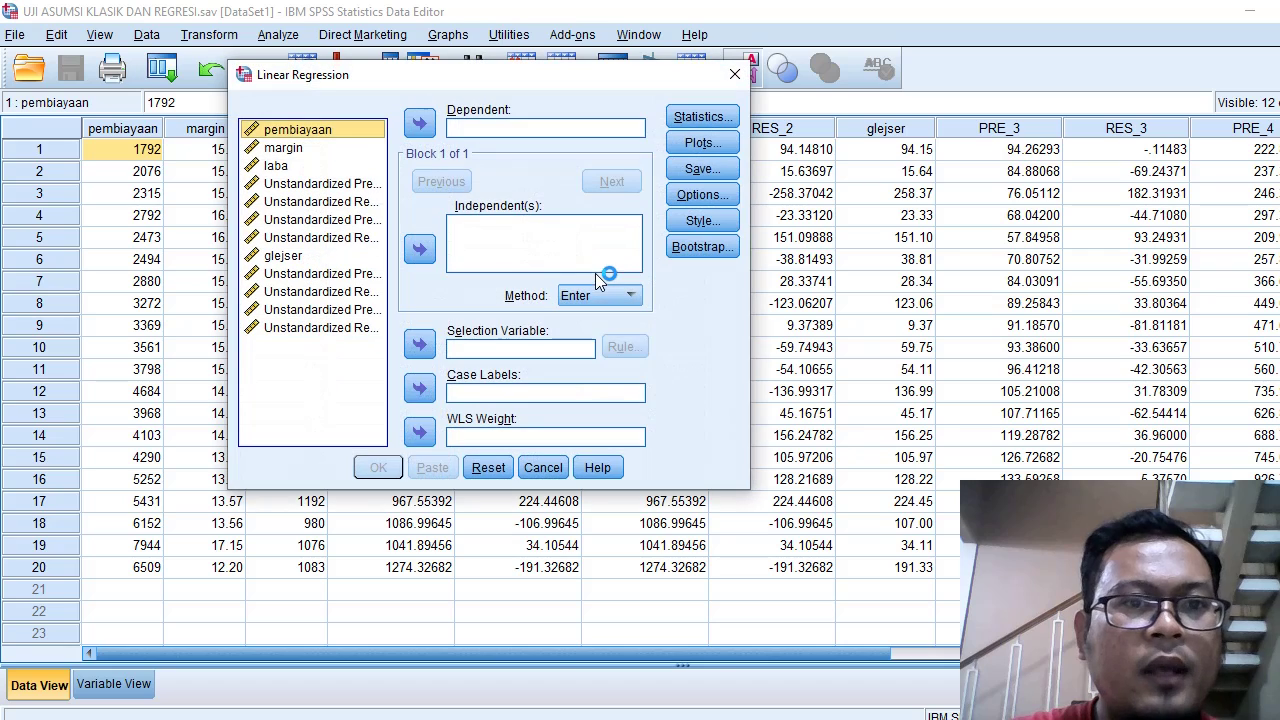
{"action": "left_click", "coordinate": [419, 124]}
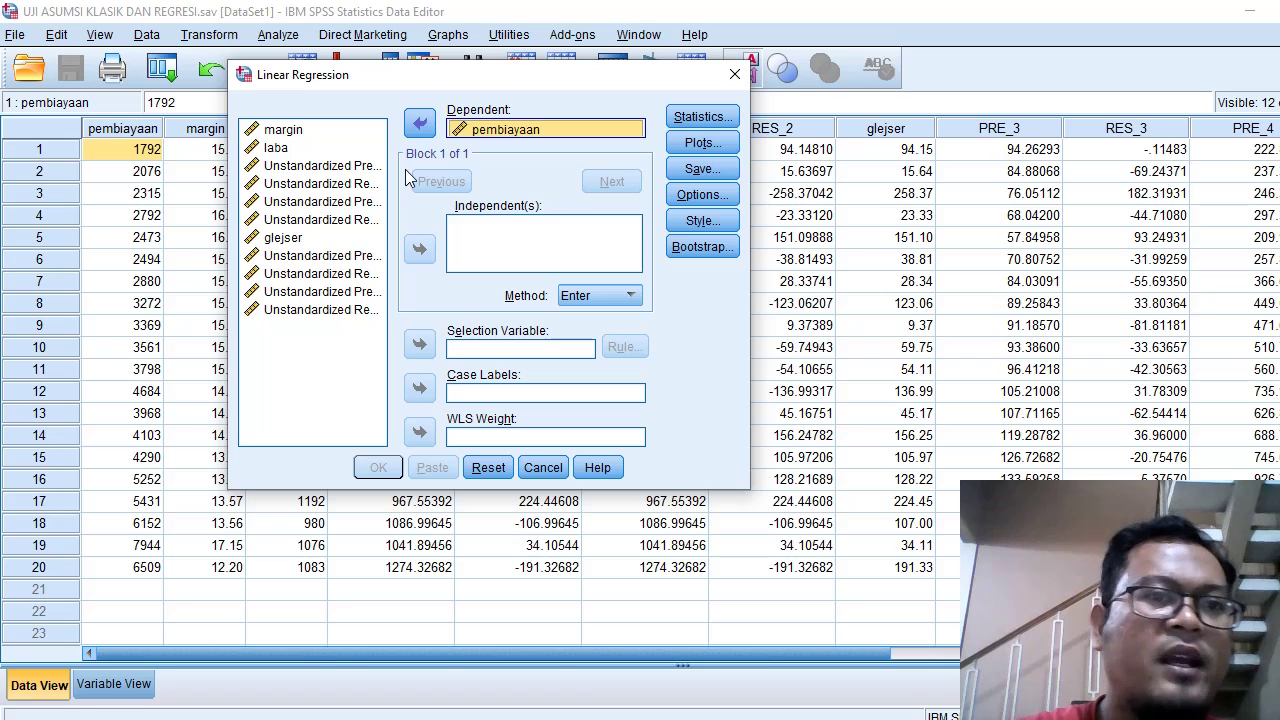
{"action": "left_click", "coordinate": [290, 132]}
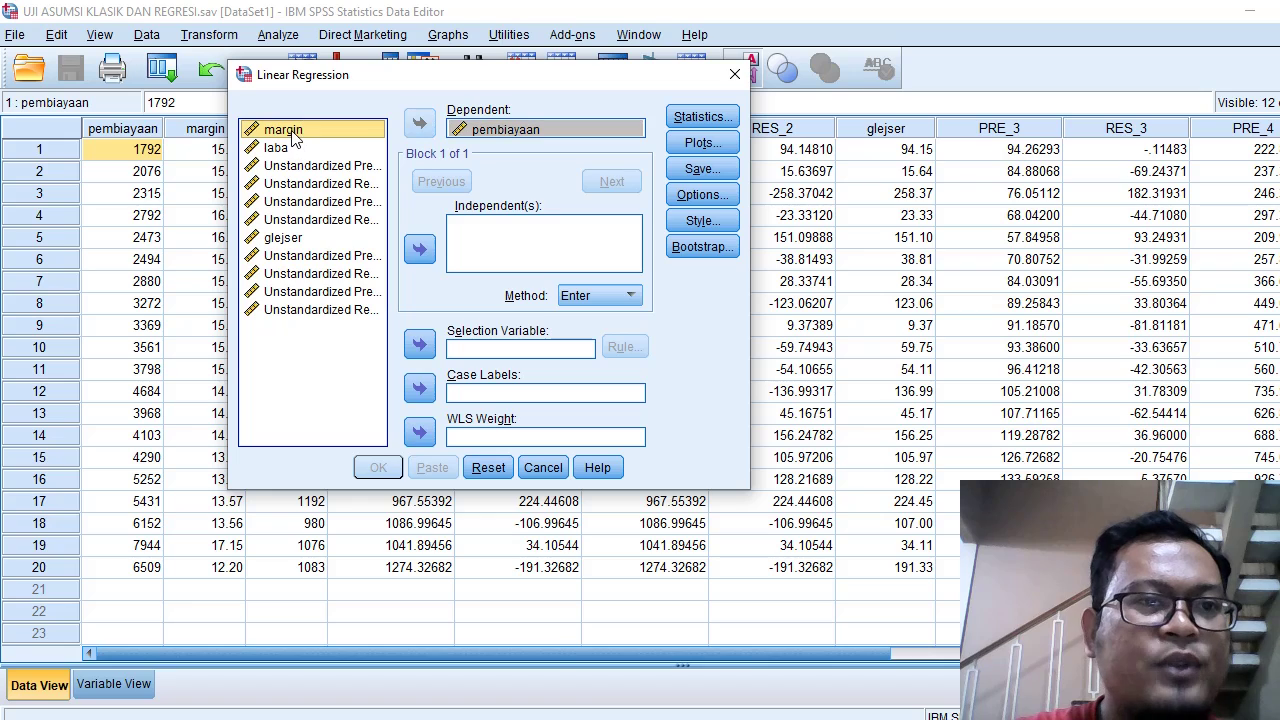
{"action": "left_click", "coordinate": [421, 253]}
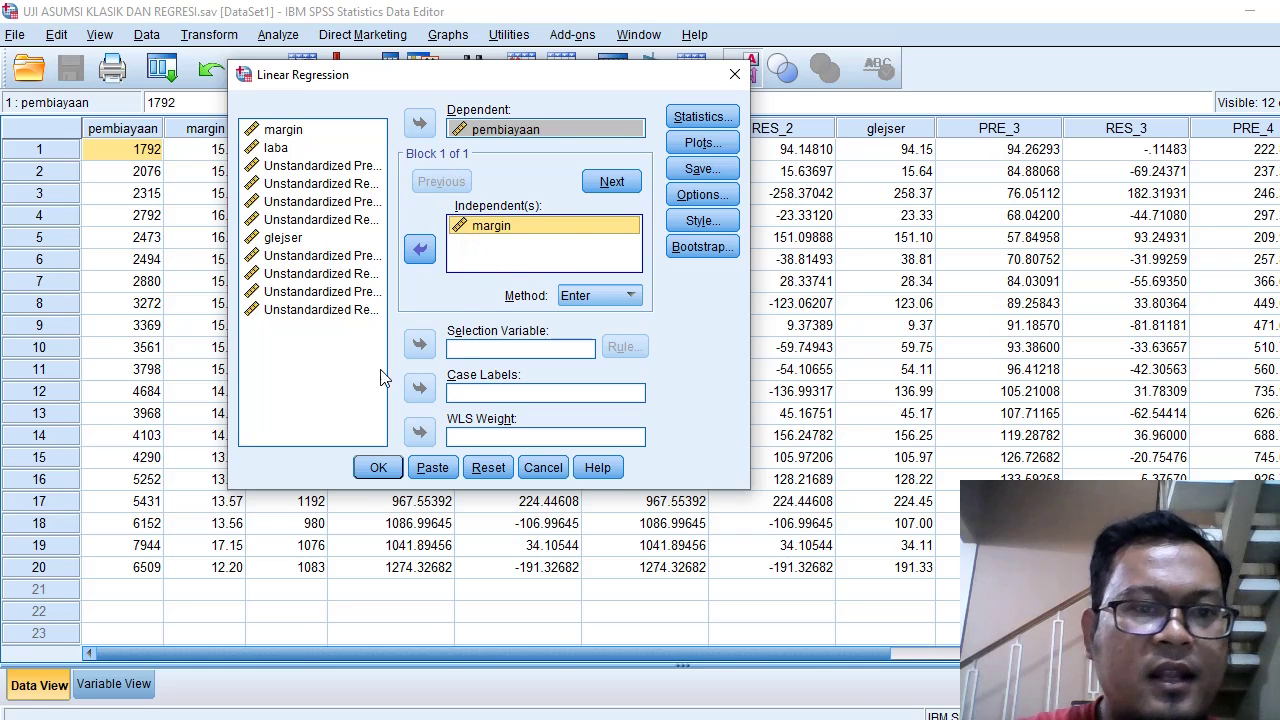
- Enable confidence intervals at the 95% level in the regression statistics, alongside the coefficient estimates and model fit
{"action": "left_click", "coordinate": [702, 116]}
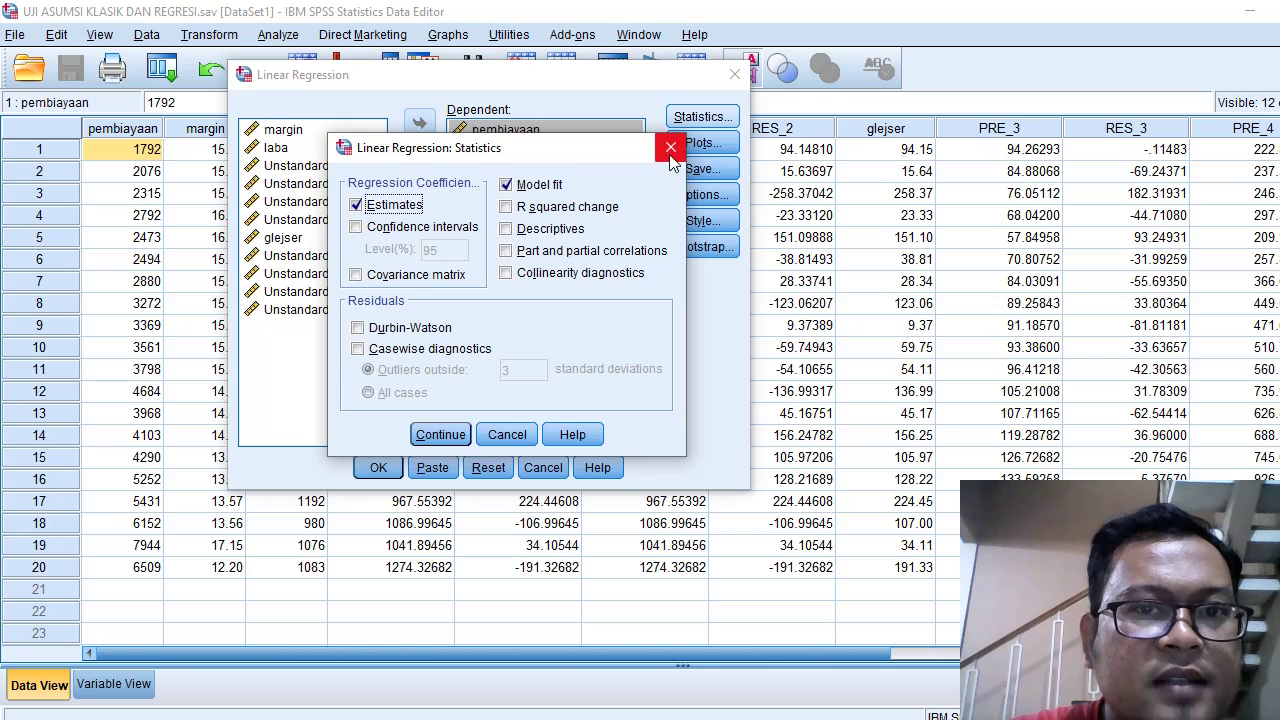
{"action": "left_click", "coordinate": [670, 148]}
{"action": "left_click", "coordinate": [703, 116]}
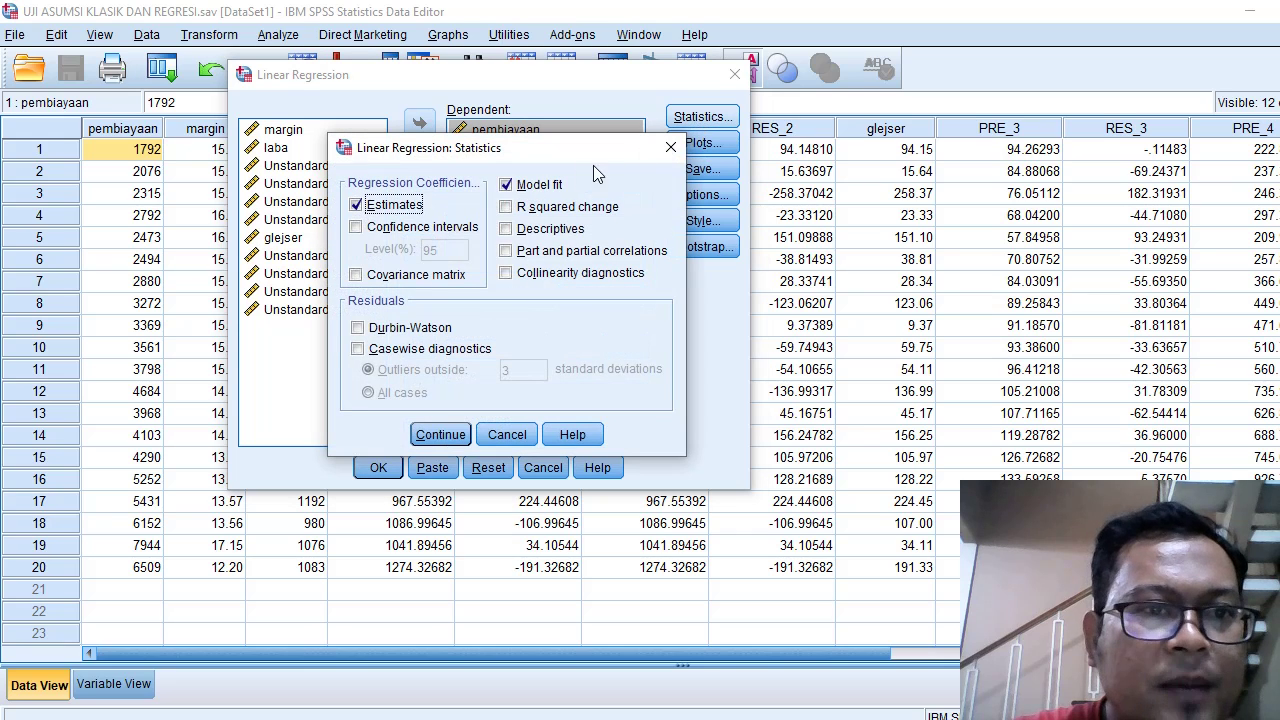
{"action": "left_click", "coordinate": [430, 230]}
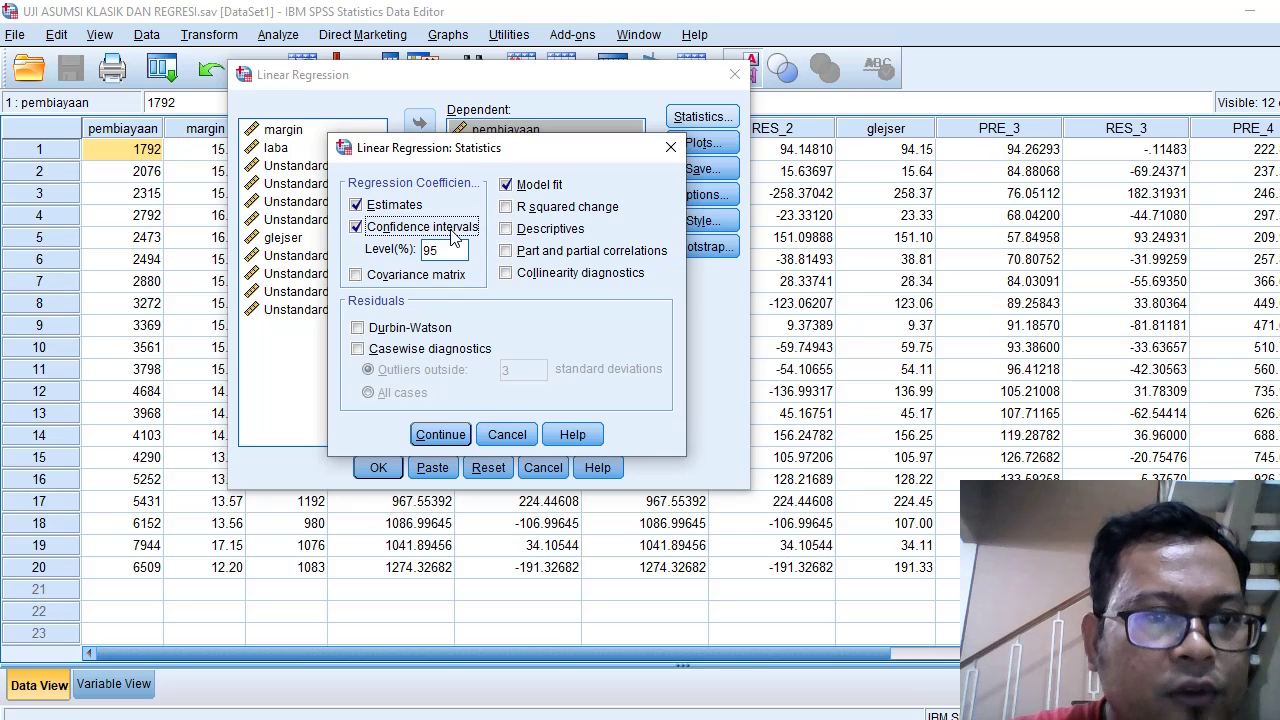
{"action": "left_click", "coordinate": [428, 230]}
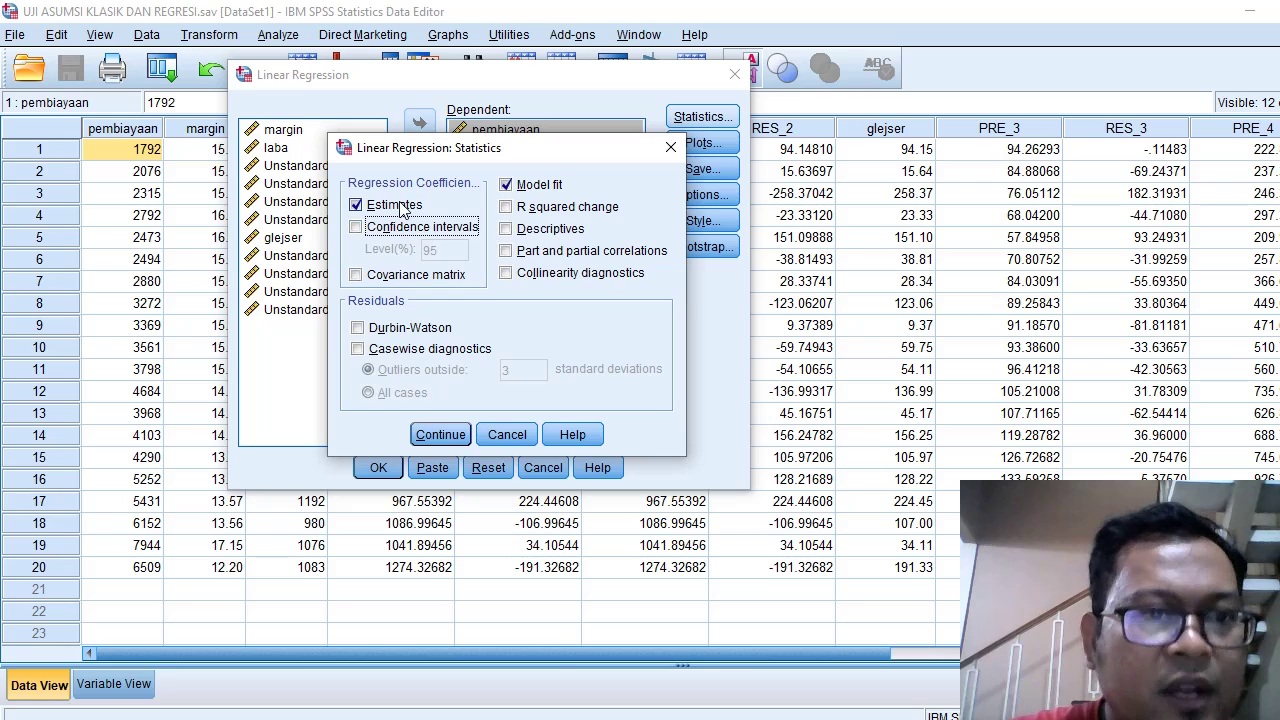
{"action": "left_click", "coordinate": [437, 230]}
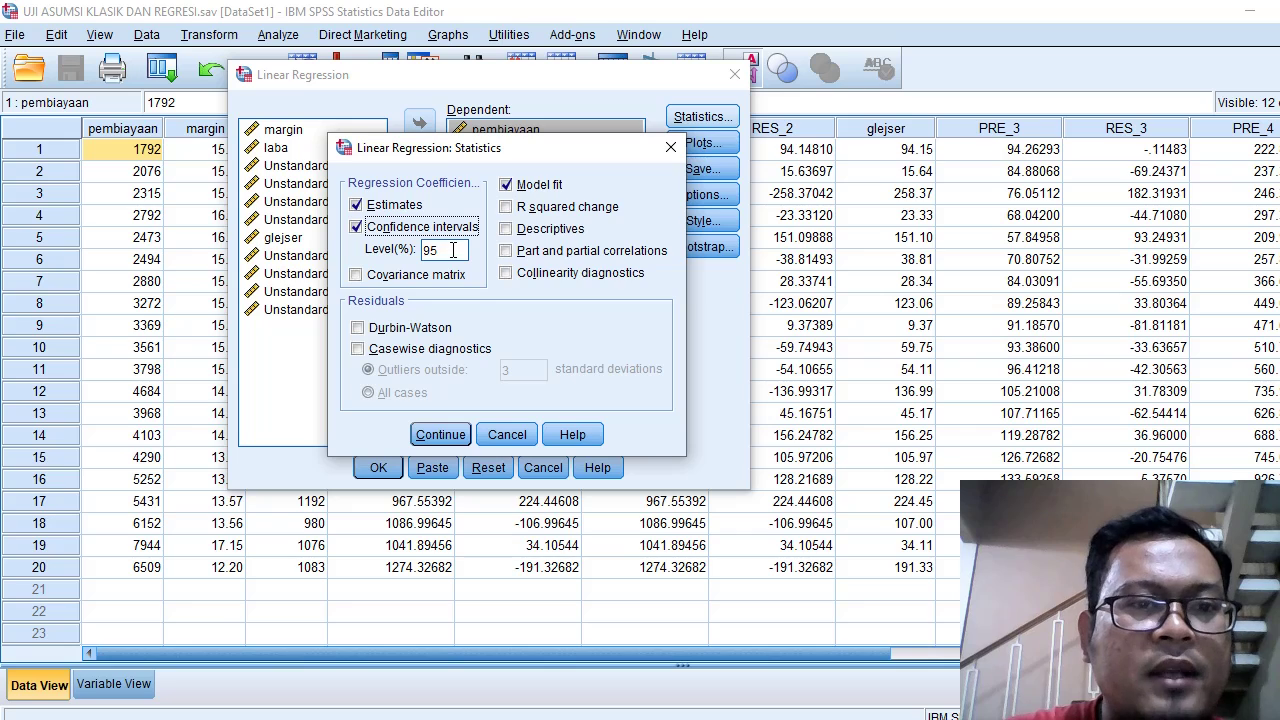
{"action": "left_click", "coordinate": [453, 251]}
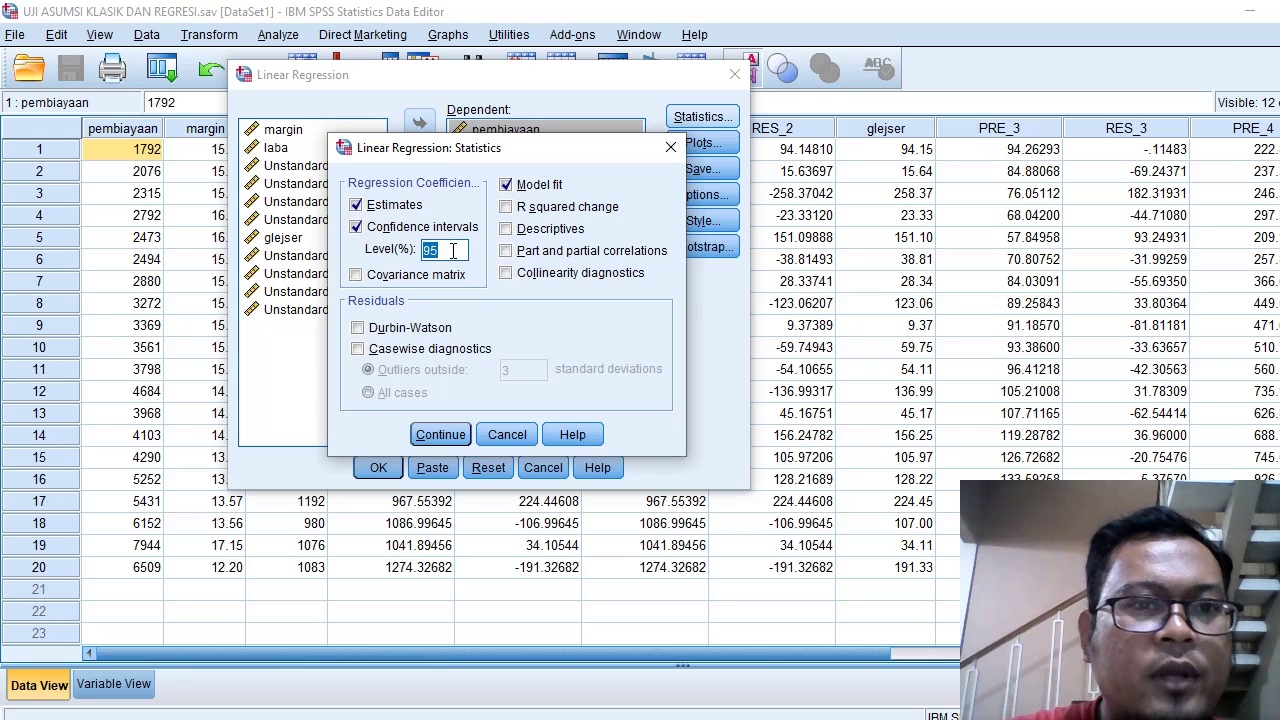
{"action": "left_click", "coordinate": [453, 251]}
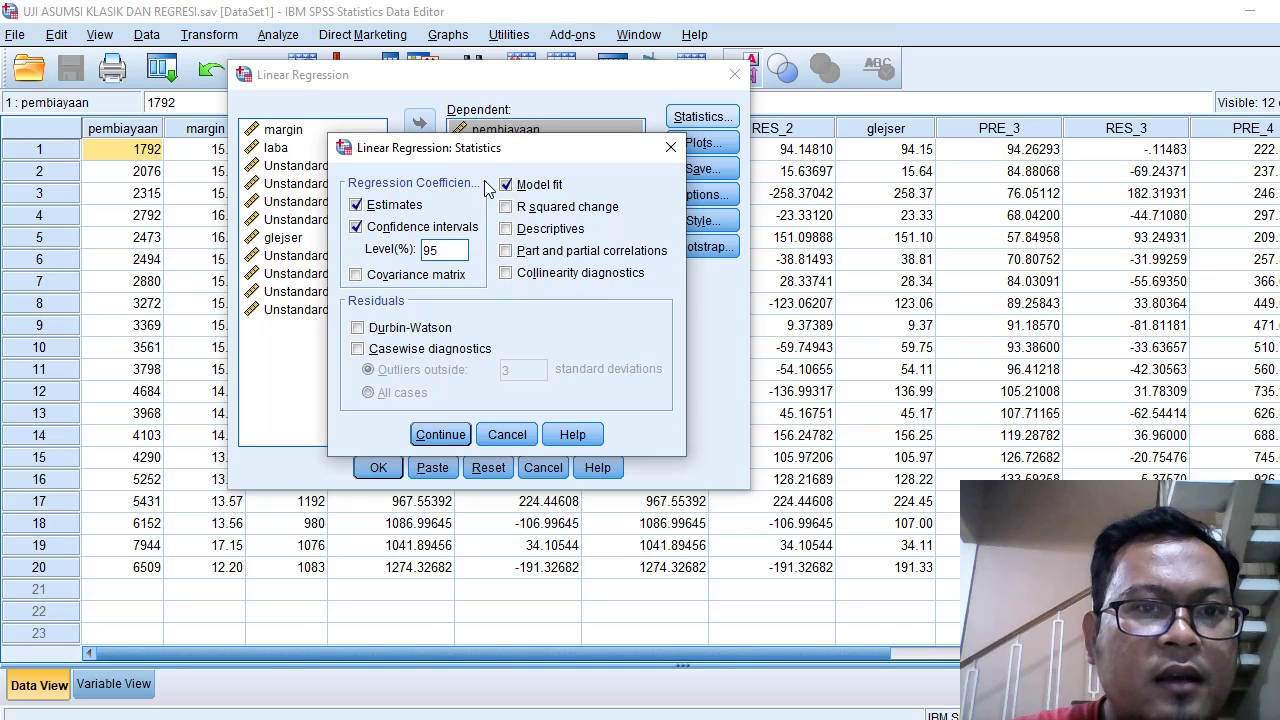
- Add the R squared change statistic to the regression and run the analysis
{"action": "left_click", "coordinate": [573, 210]}
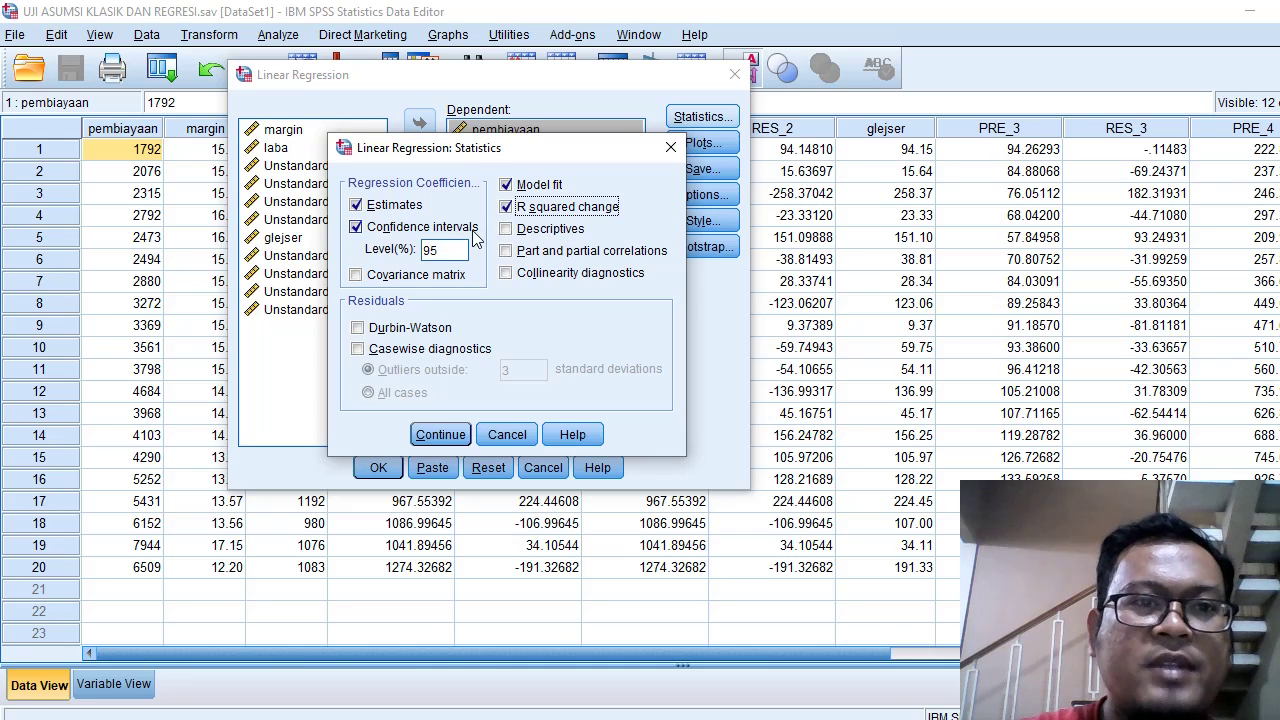
{"action": "left_click_drag", "start_coordinate": [480, 148], "coordinate": [494, 41]}
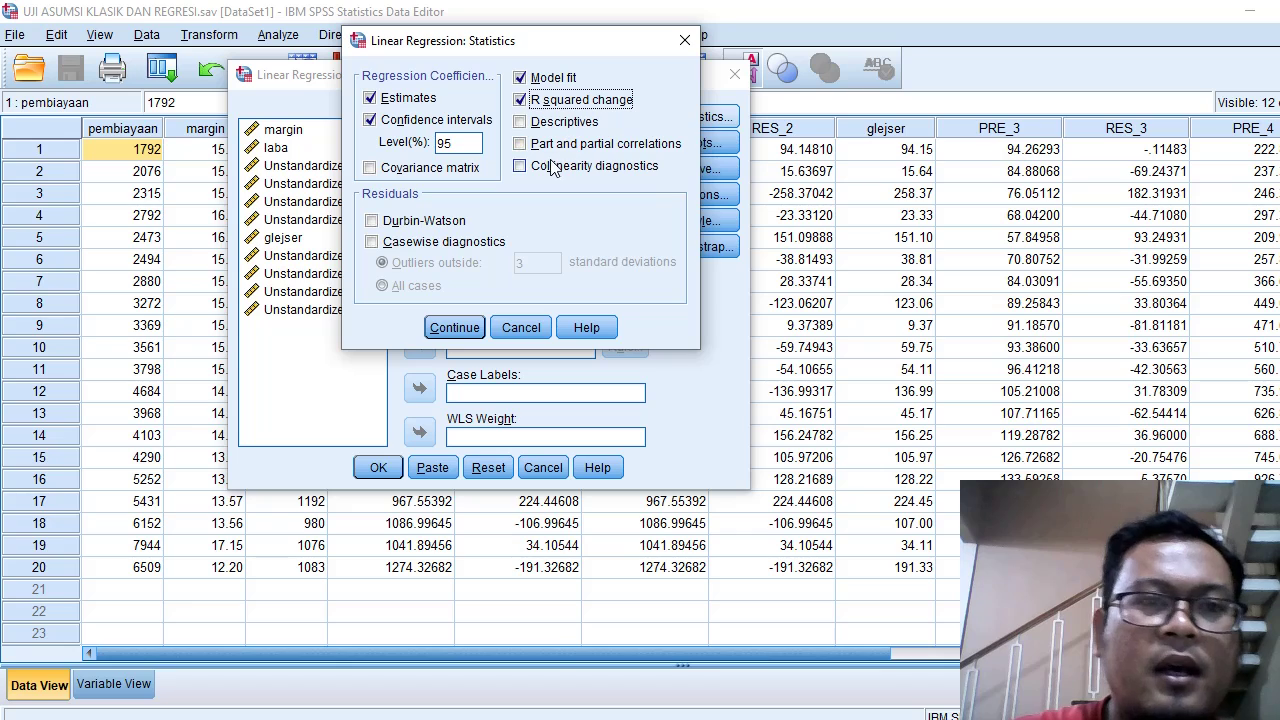
{"action": "left_click", "coordinate": [519, 99]}
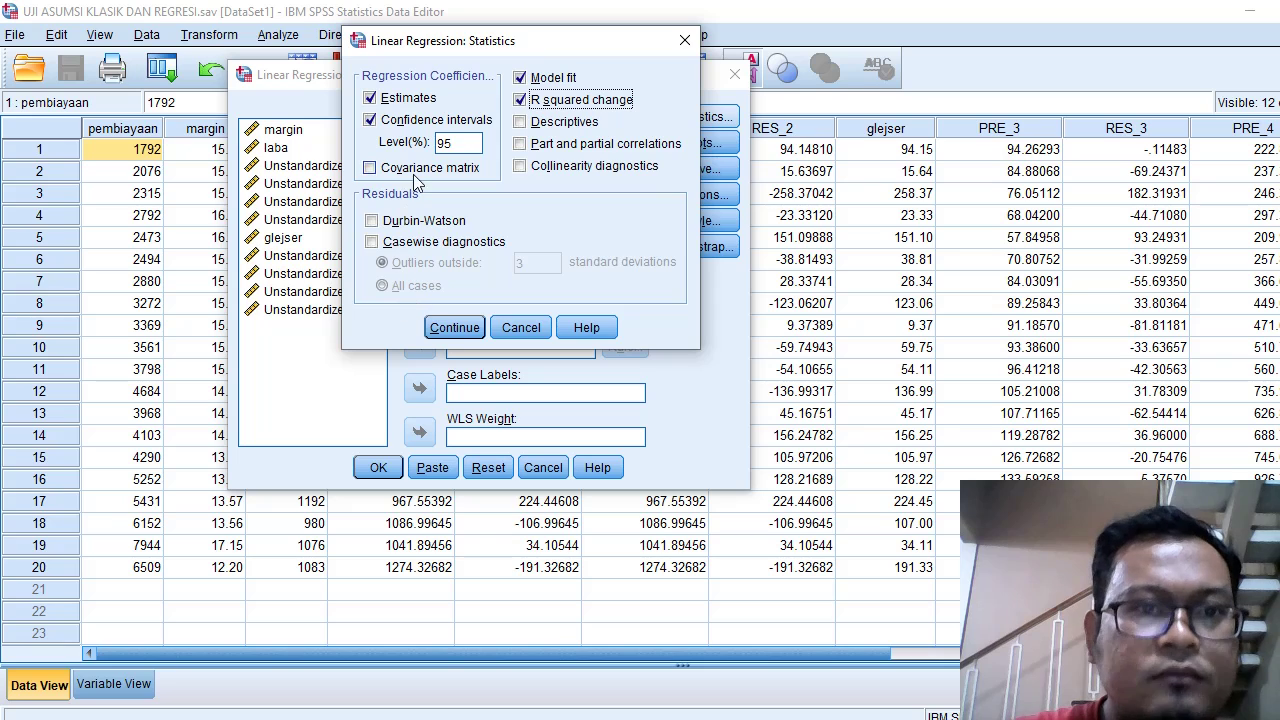
{"action": "left_click", "coordinate": [451, 328]}
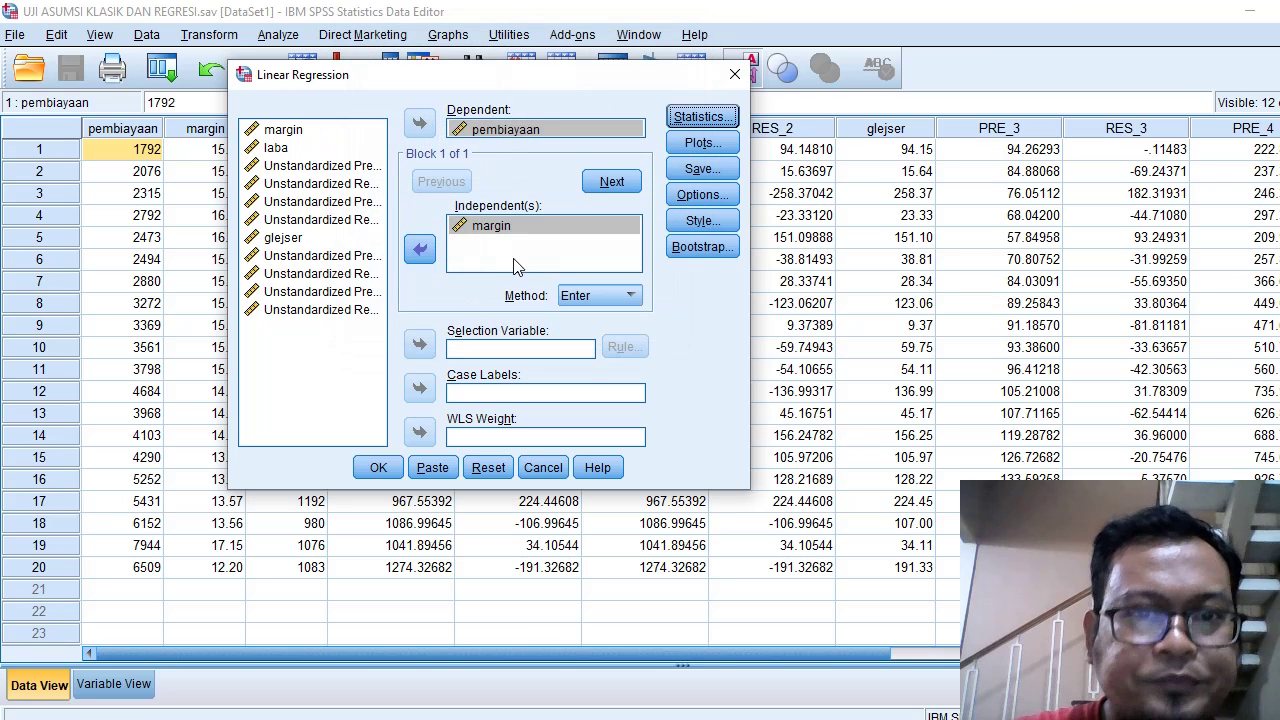
{"action": "left_click", "coordinate": [377, 468]}
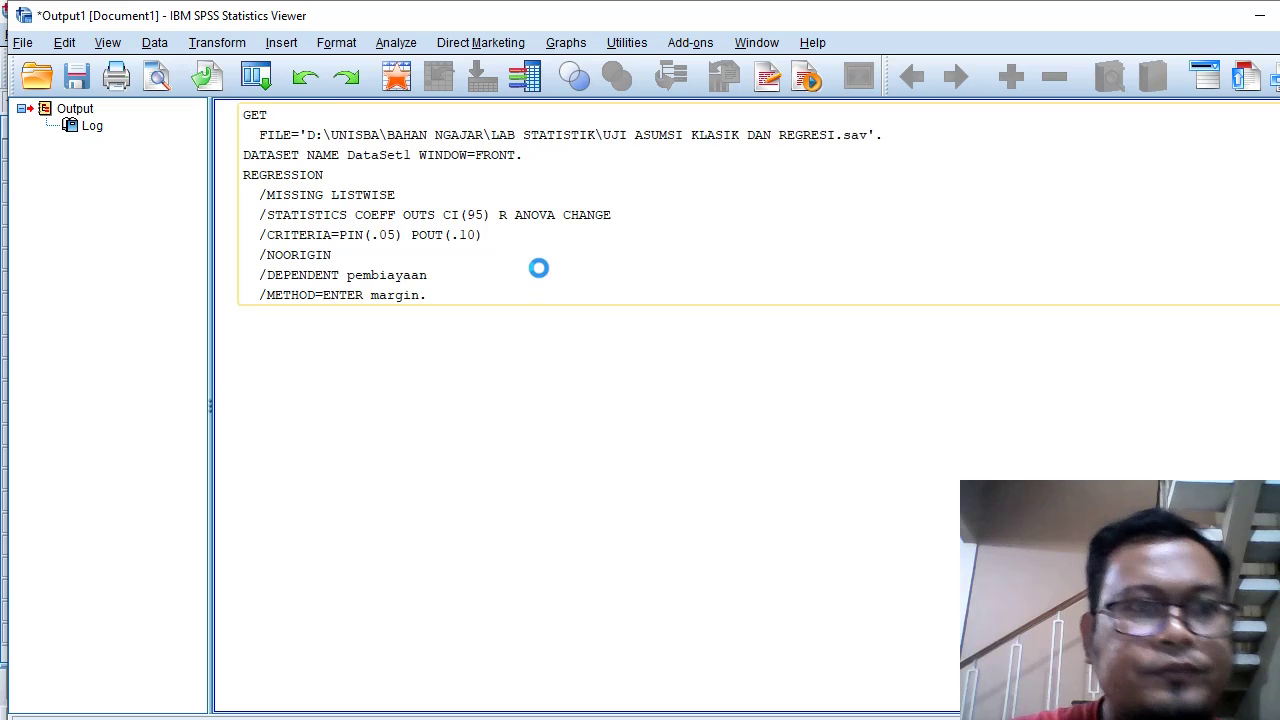
- Examine the regression output, including the Variables Entered/Removed, Model Summary, ANOVA and Coefficients tables
{"action": "left_click", "coordinate": [544, 273]}
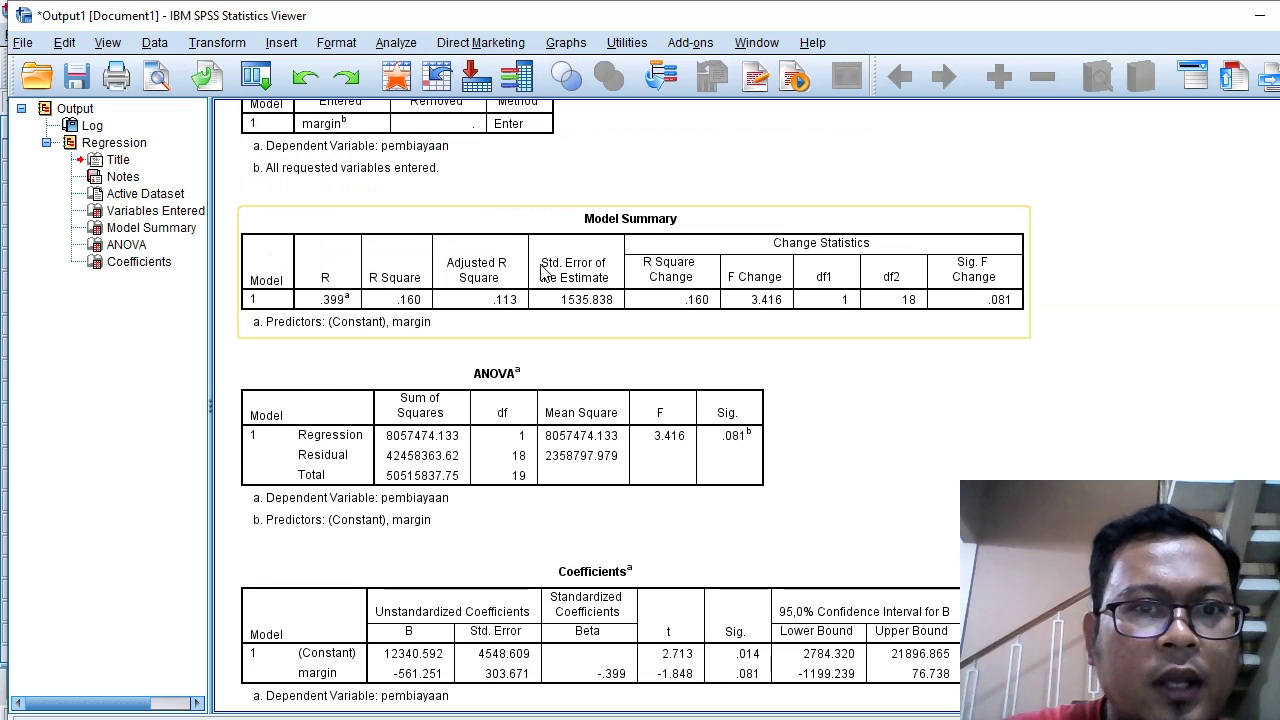
{"action": "scroll", "coordinate": [544, 273], "scroll_direction": "down", "scroll_amount": 1}
{"action": "scroll", "coordinate": [544, 273], "scroll_direction": "up", "scroll_amount": 10}
{"action": "scroll", "coordinate": [544, 273], "scroll_direction": "down", "scroll_amount": 3}
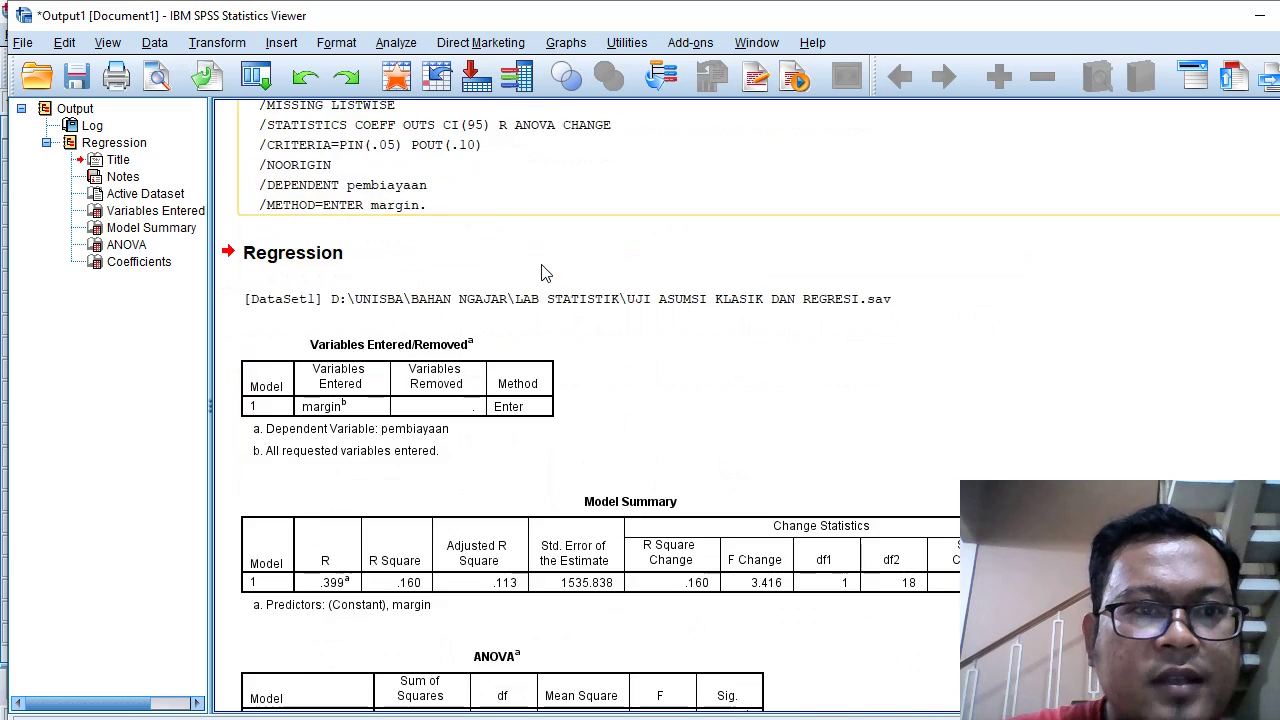
{"action": "scroll", "coordinate": [544, 273], "scroll_direction": "down", "scroll_amount": 3}
{"action": "scroll", "coordinate": [544, 273], "scroll_direction": "down", "scroll_amount": 3}
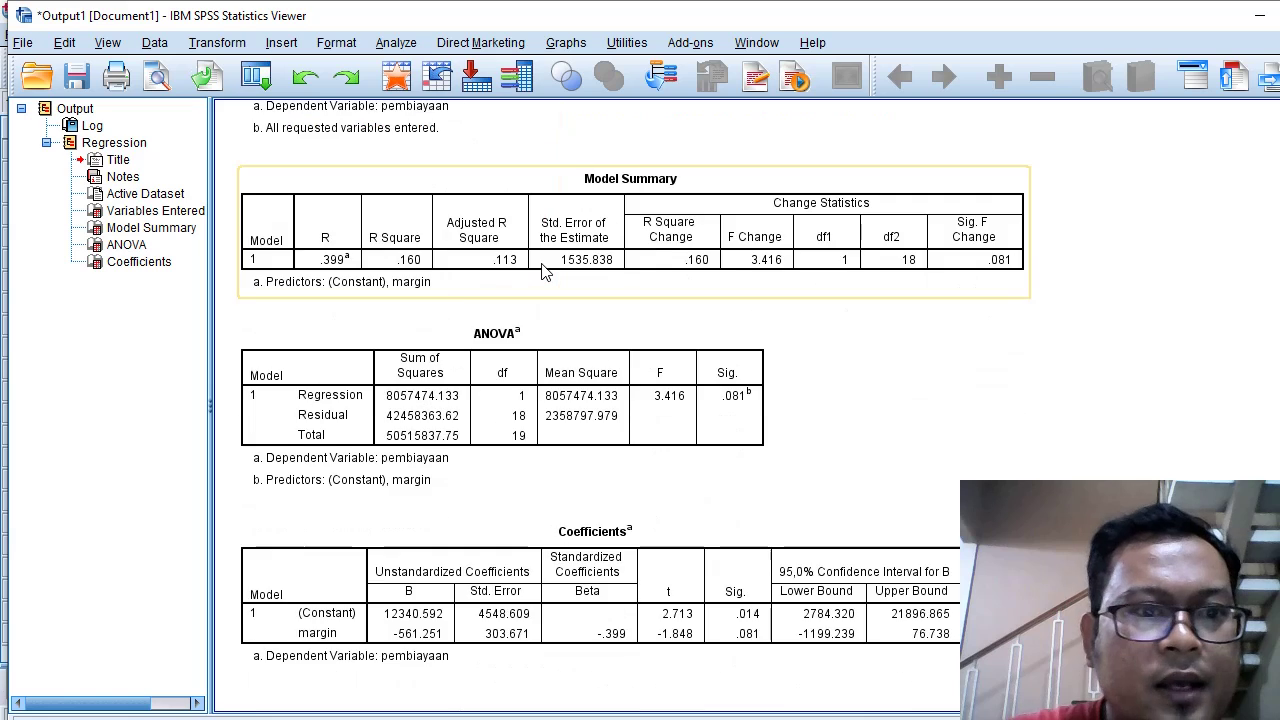
{"action": "scroll", "coordinate": [544, 273], "scroll_direction": "up", "scroll_amount": 4}
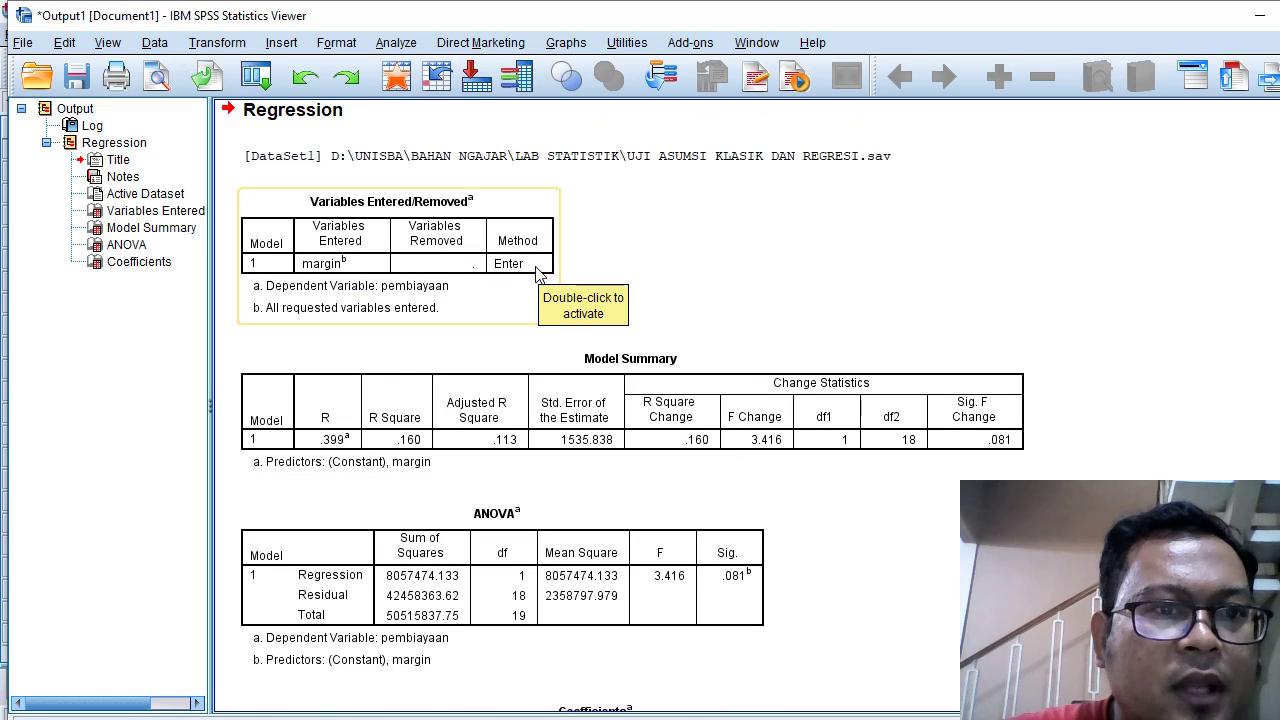
{"action": "scroll", "coordinate": [537, 275], "scroll_direction": "down", "scroll_amount": 2}
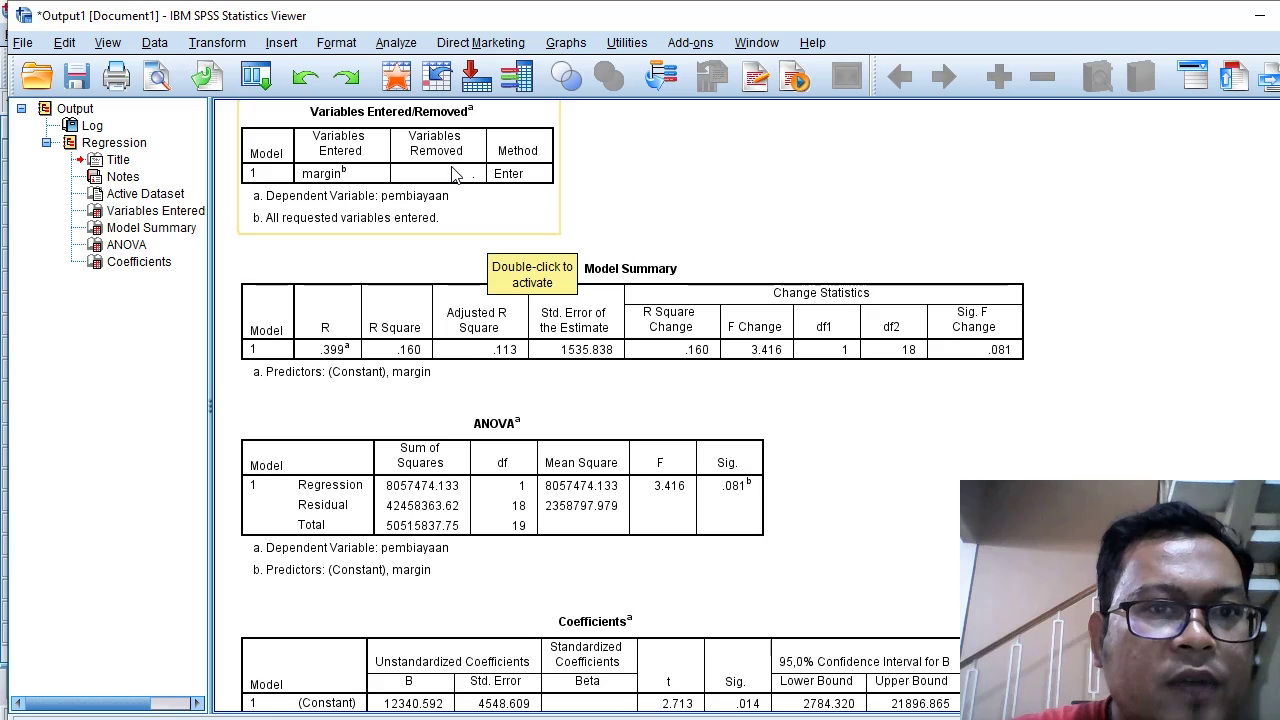
{"action": "left_click", "coordinate": [385, 168]}
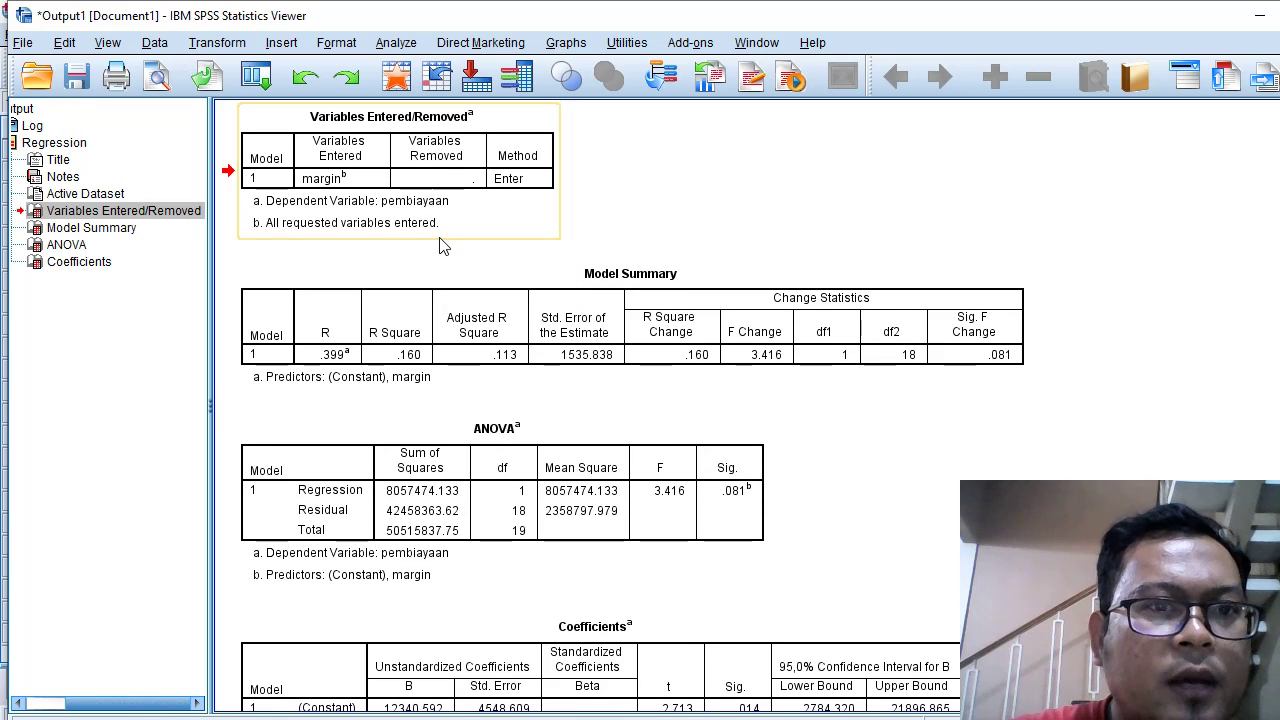
{"action": "scroll", "coordinate": [440, 247], "scroll_direction": "down", "scroll_amount": 2}
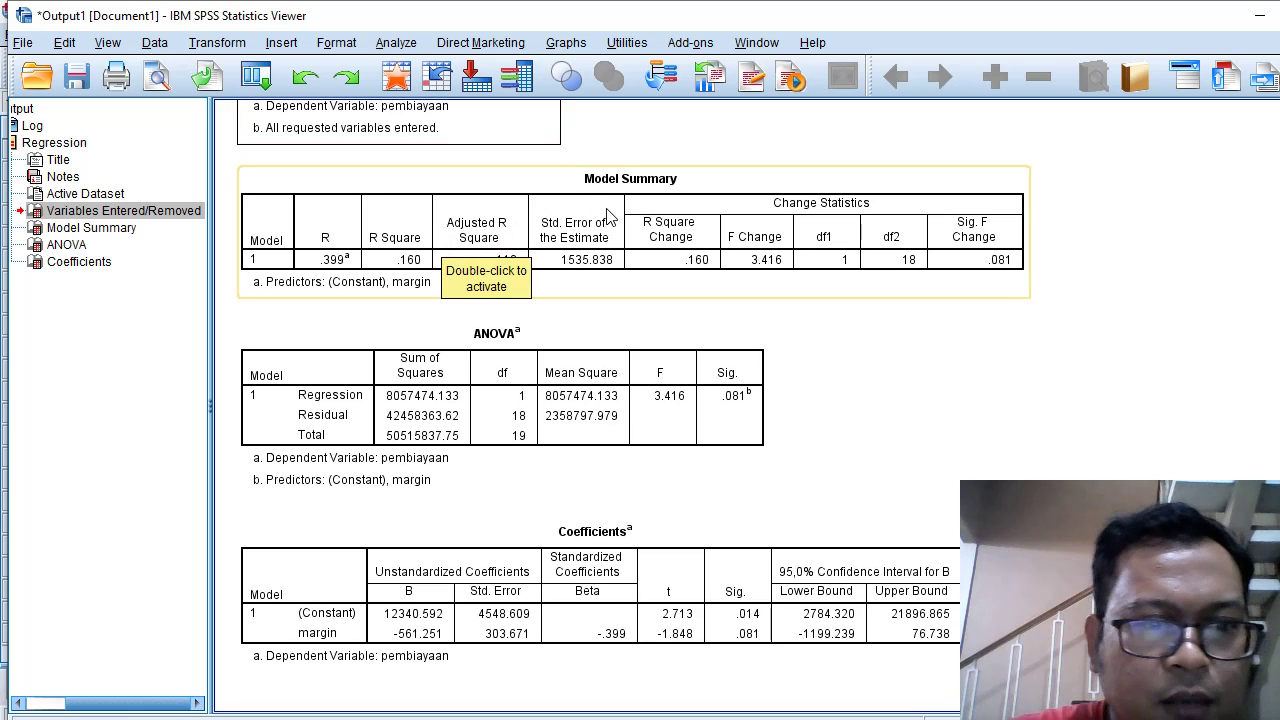
- Compare the significance values in the Model Summary, ANOVA and Coefficients tables, and read the unstandardized coefficients for the constant and margin
{"action": "left_click", "coordinate": [578, 248]}
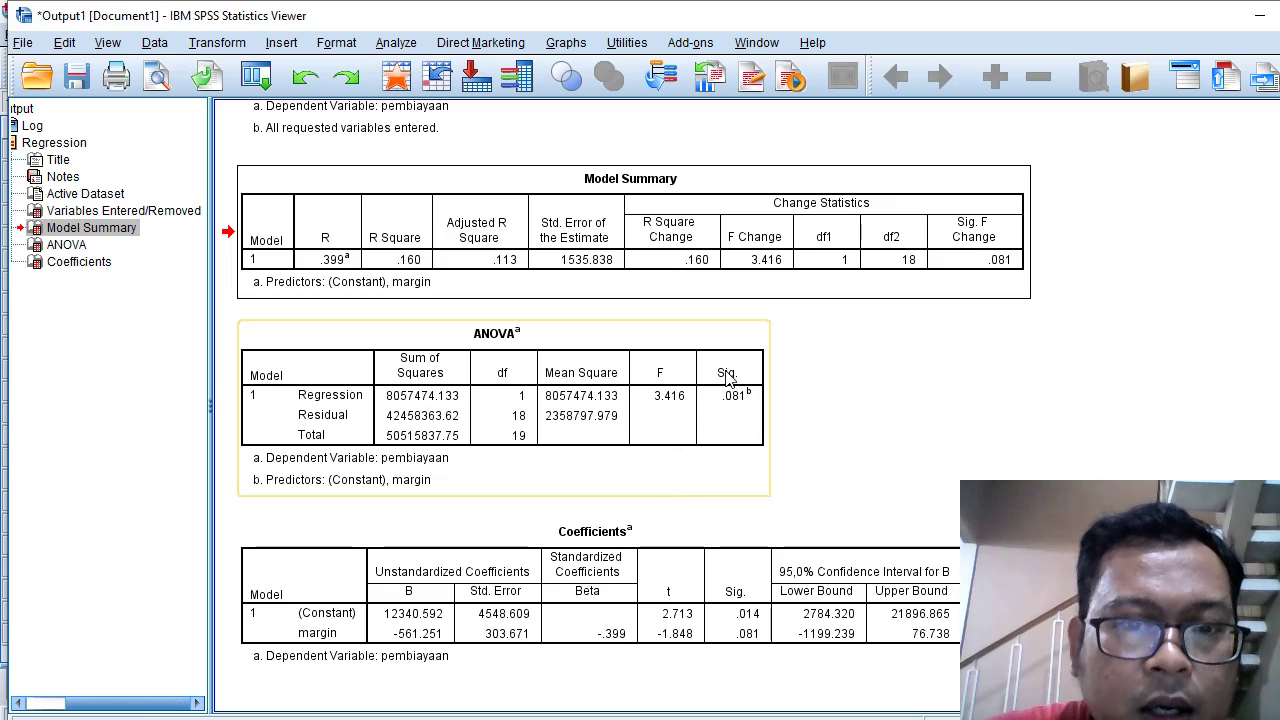
{"action": "left_click", "coordinate": [667, 378]}
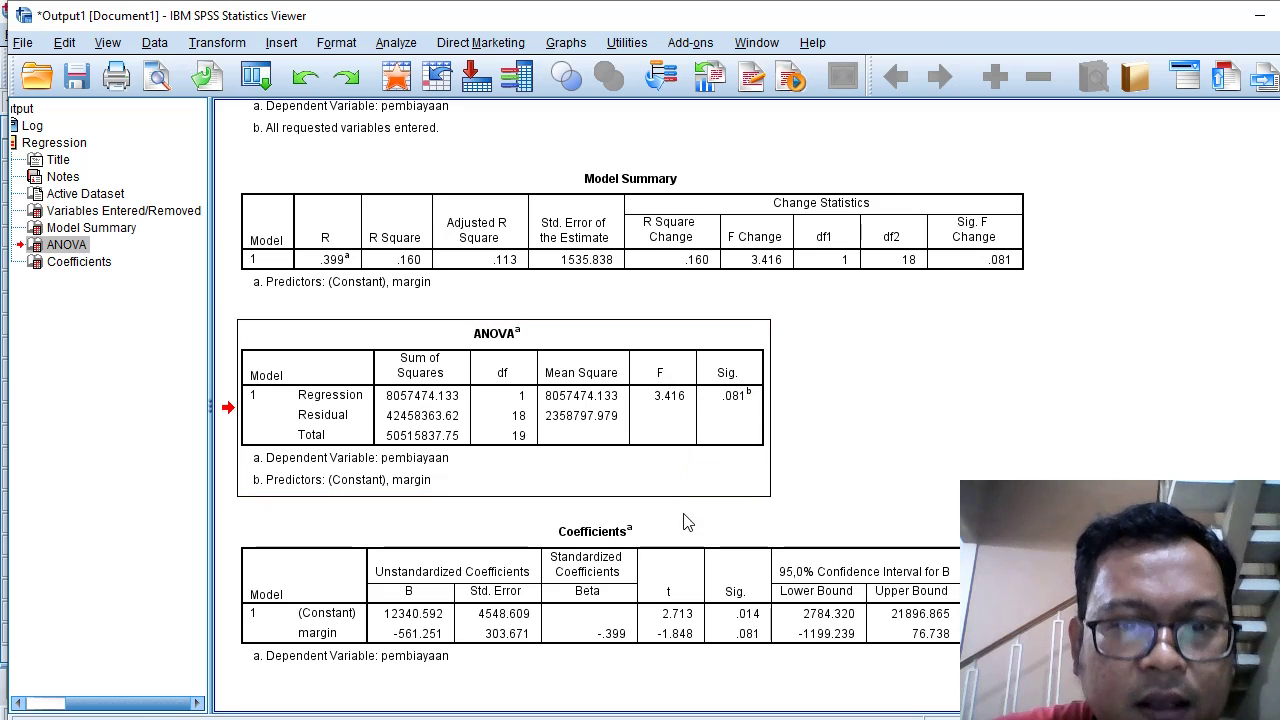
{"action": "left_click", "coordinate": [693, 585]}
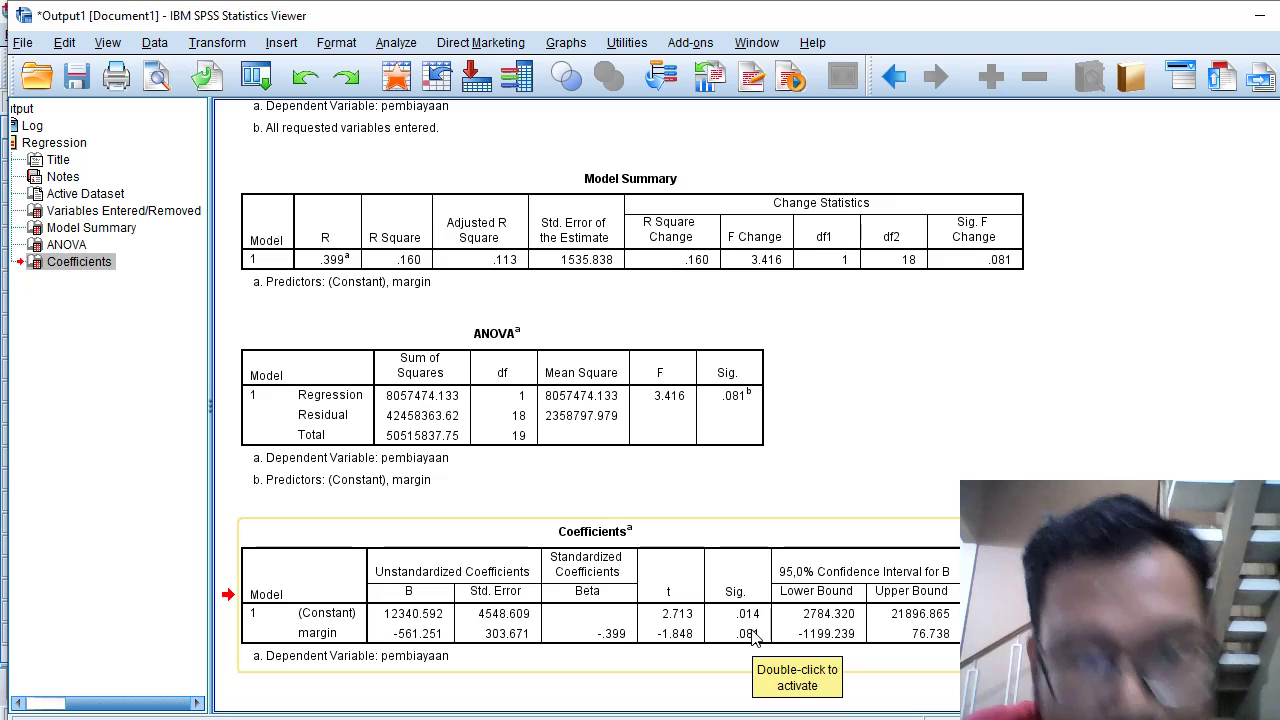
{"action": "left_click", "coordinate": [683, 424]}
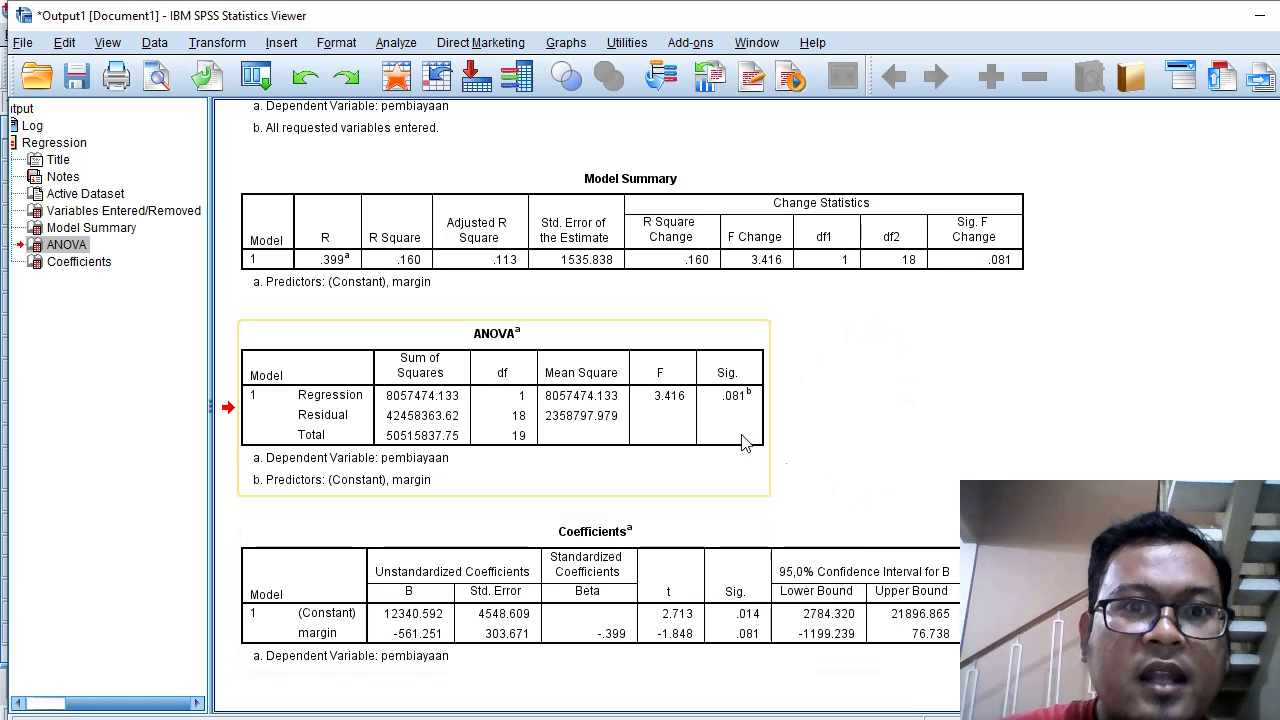
{"action": "left_click", "coordinate": [686, 240]}
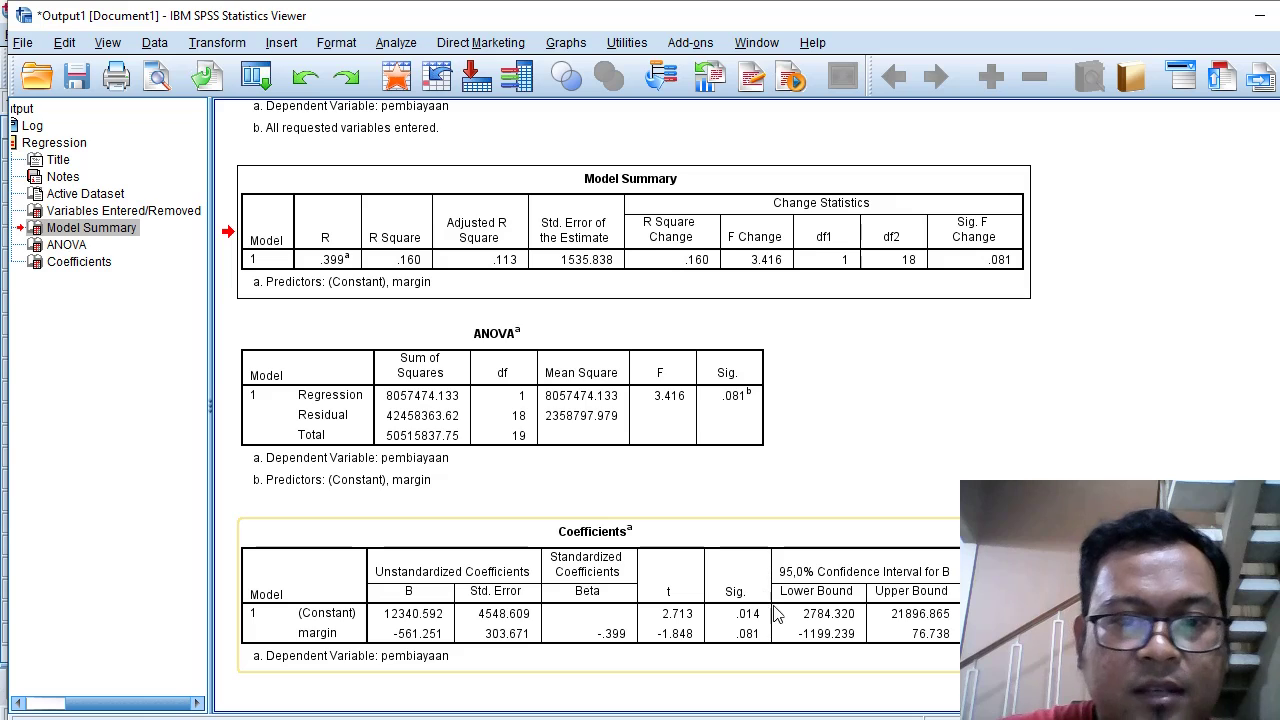
{"action": "left_click", "coordinate": [700, 422]}
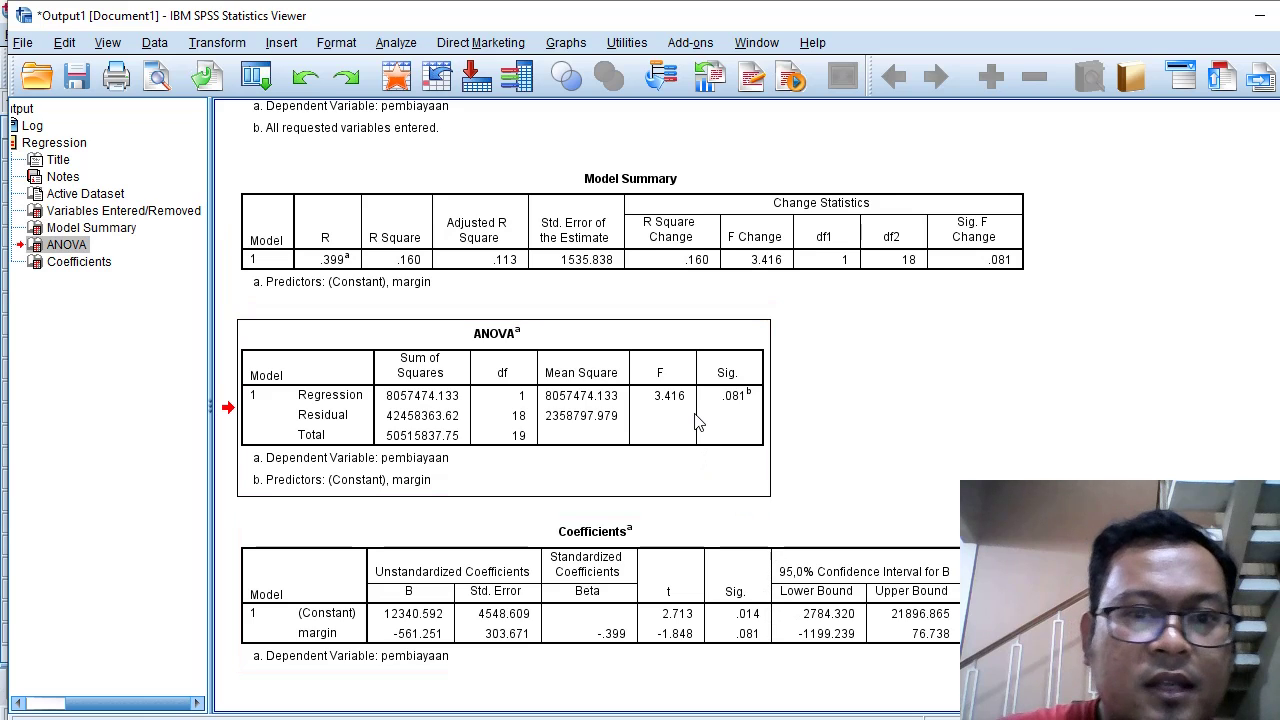
{"action": "left_click", "coordinate": [735, 614]}
{"action": "left_click", "coordinate": [665, 420]}
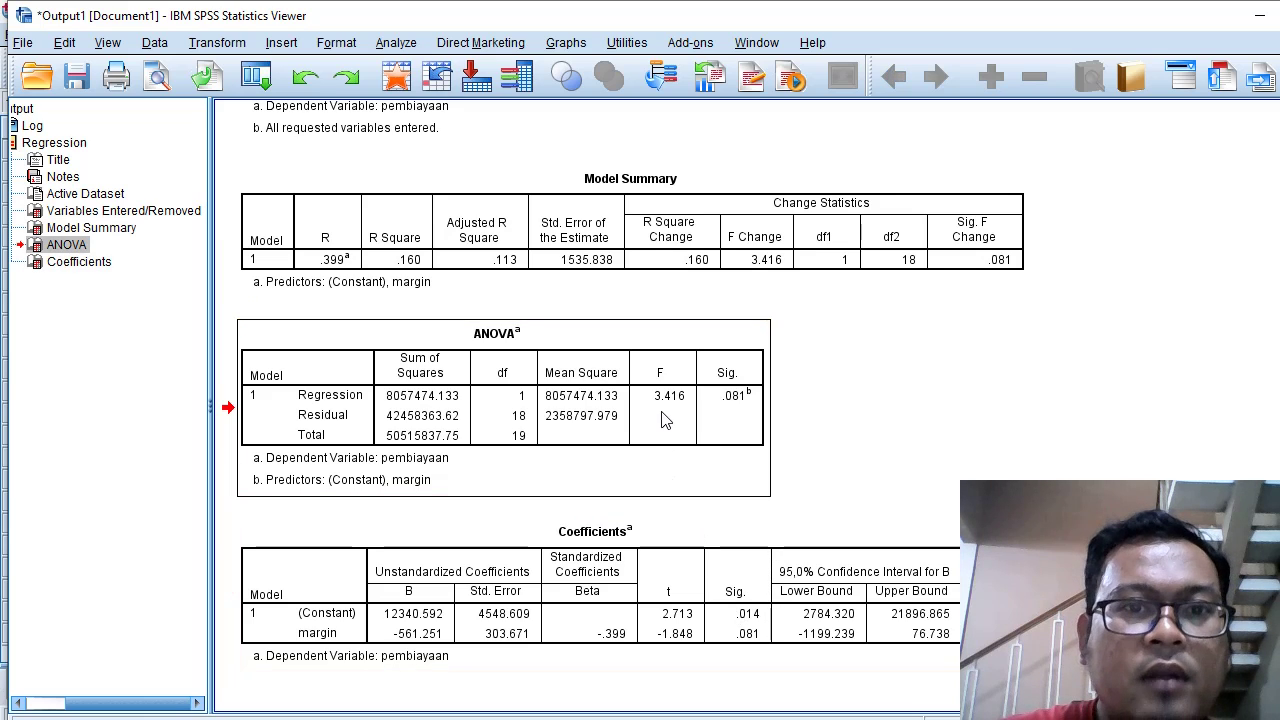
{"action": "left_click", "coordinate": [648, 236]}
{"action": "scroll", "coordinate": [645, 334], "scroll_direction": "up", "scroll_amount": 8}
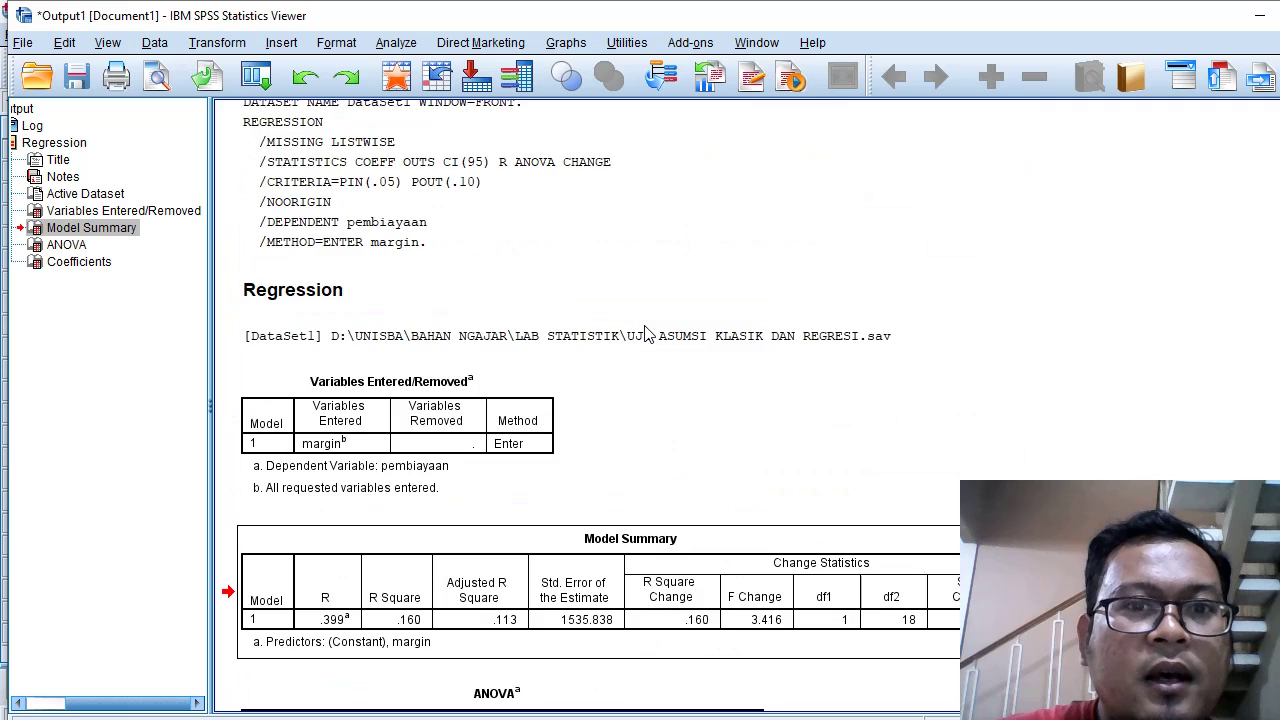
{"action": "scroll", "coordinate": [645, 334], "scroll_direction": "down", "scroll_amount": 8}
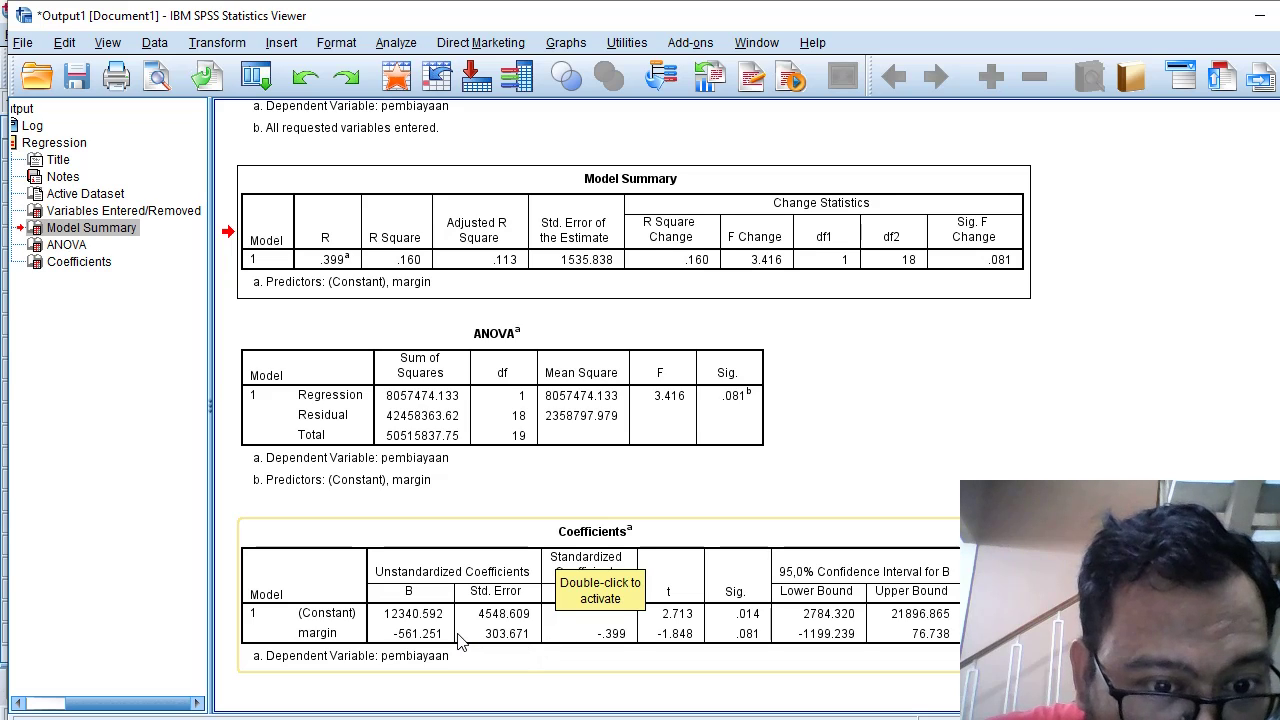
{"action": "left_click", "coordinate": [425, 603]}
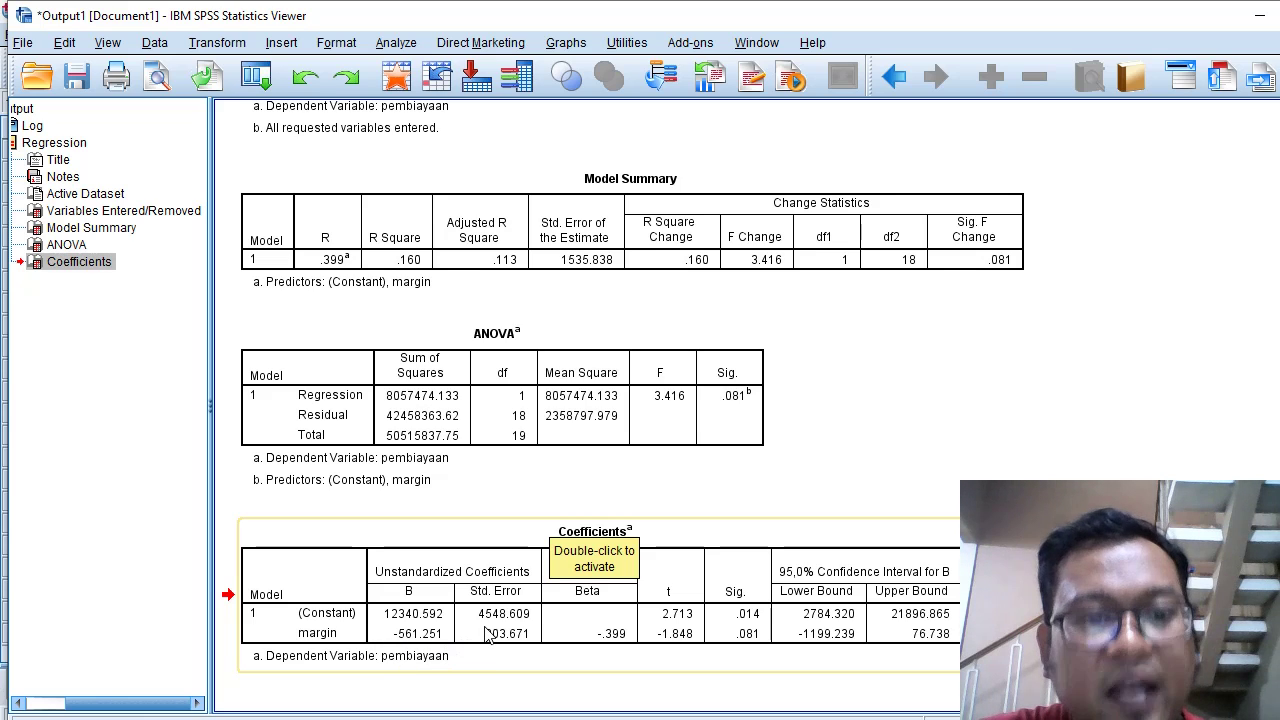
{"action": "left_click_drag", "start_coordinate": [487, 636], "coordinate": [530, 540]}
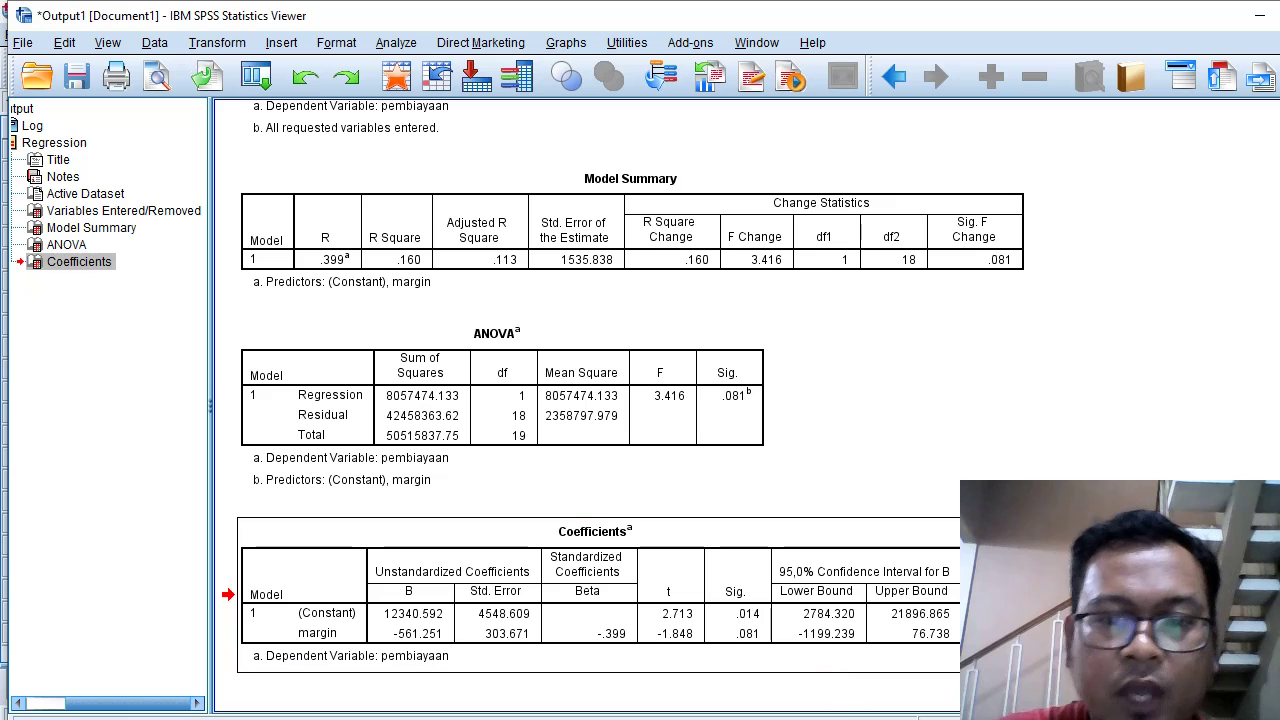
- Switch to the Data Editor and review the pembiayaan, margin and laba columns of the dataset
{"action": "left_click", "coordinate": [777, 680]}
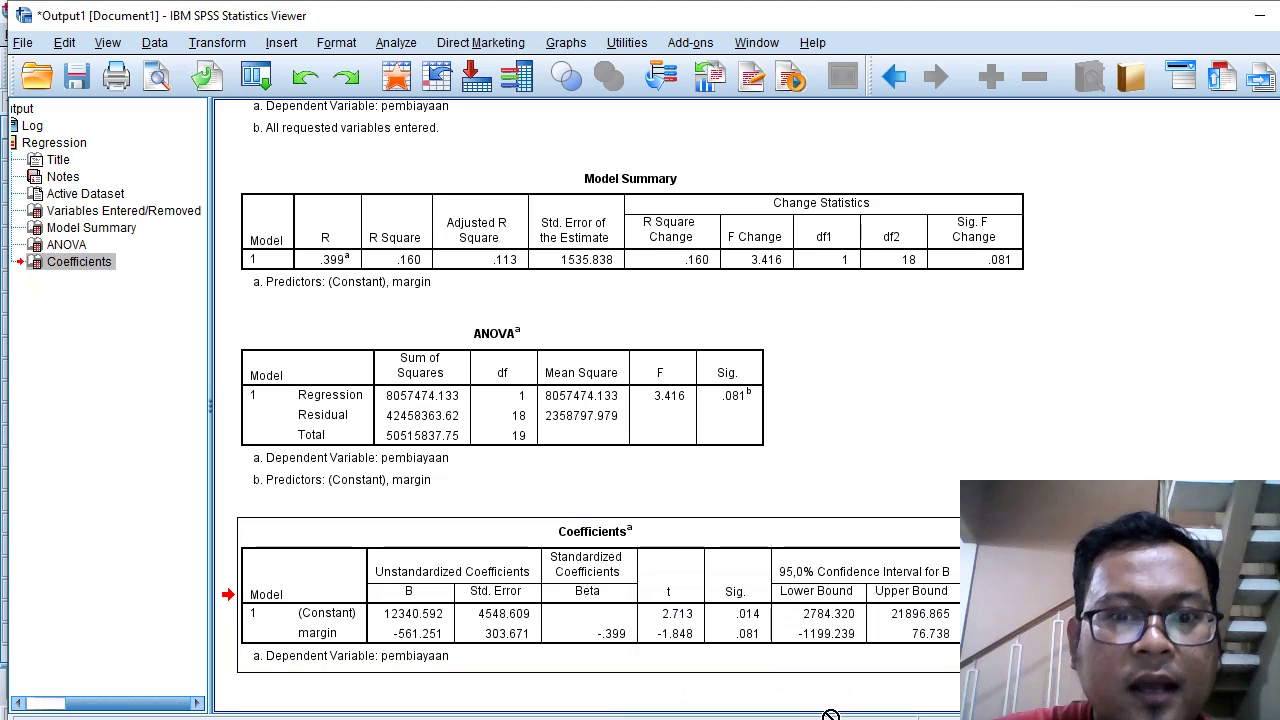
{"action": "mouse_move", "coordinate": [885, 705]}
{"action": "left_click", "coordinate": [900, 660]}
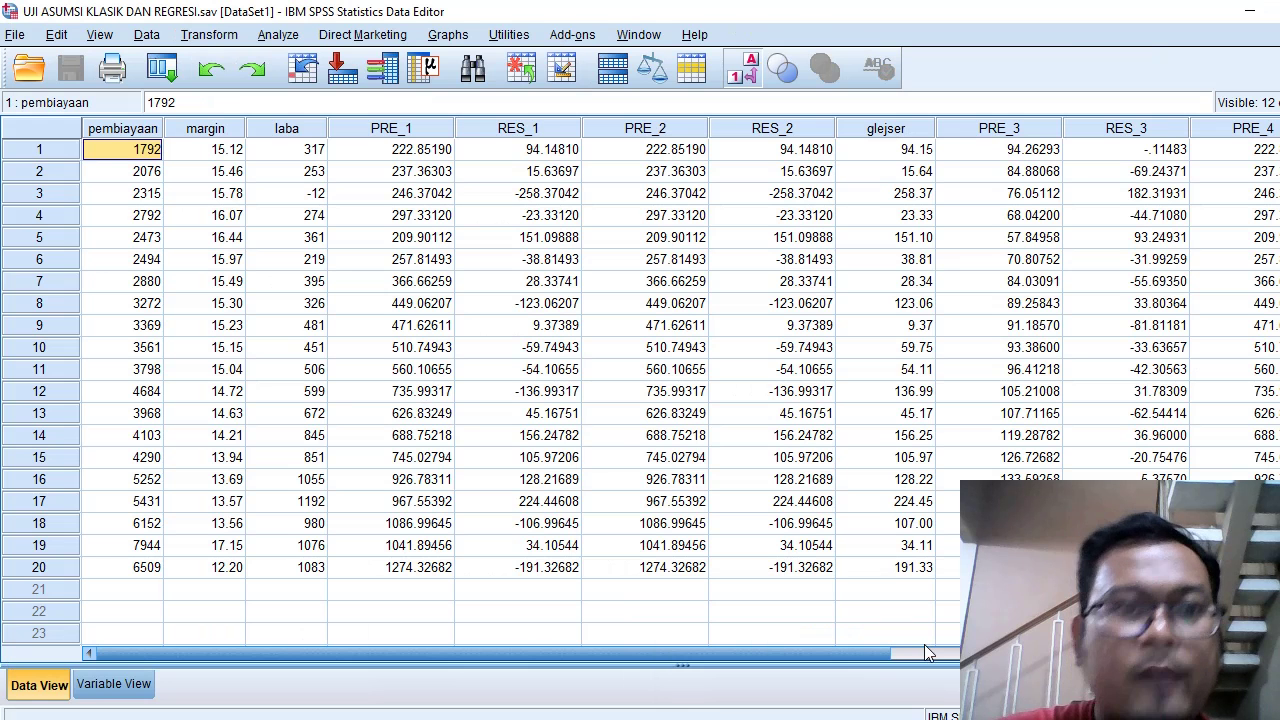
{"action": "left_click", "coordinate": [225, 152]}
{"action": "left_click", "coordinate": [138, 152]}
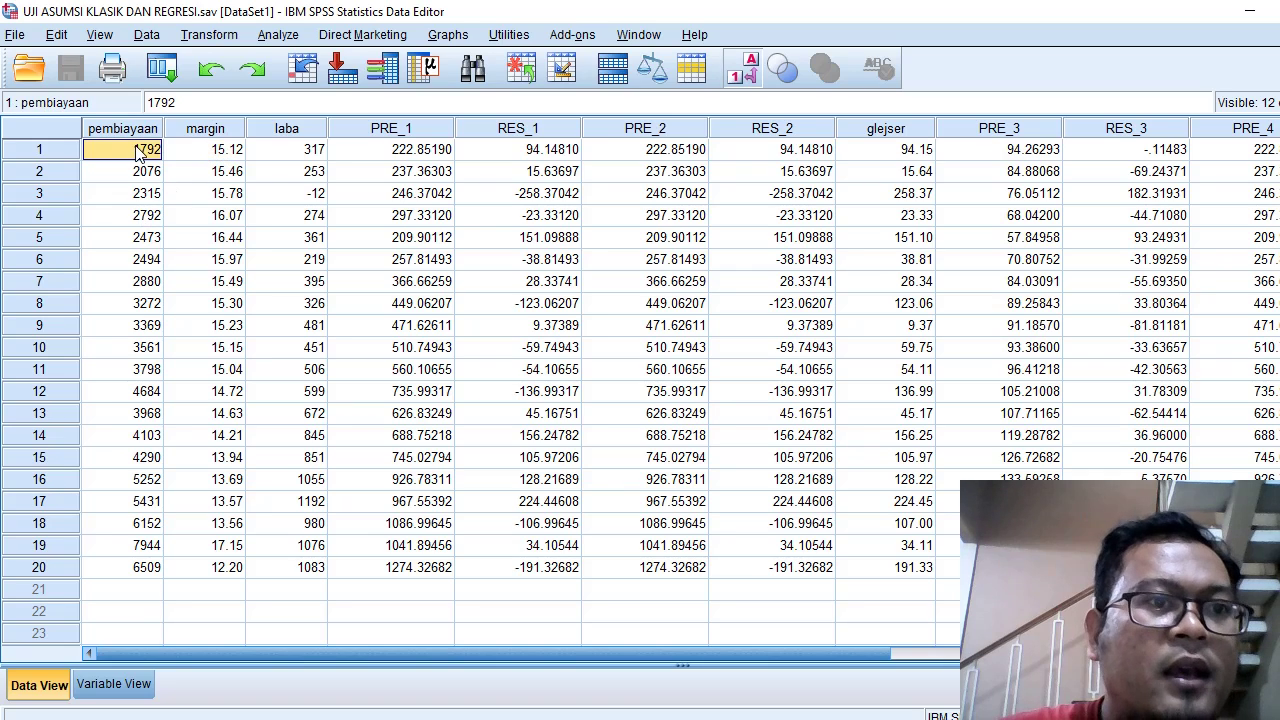
{"action": "left_click", "coordinate": [198, 152]}
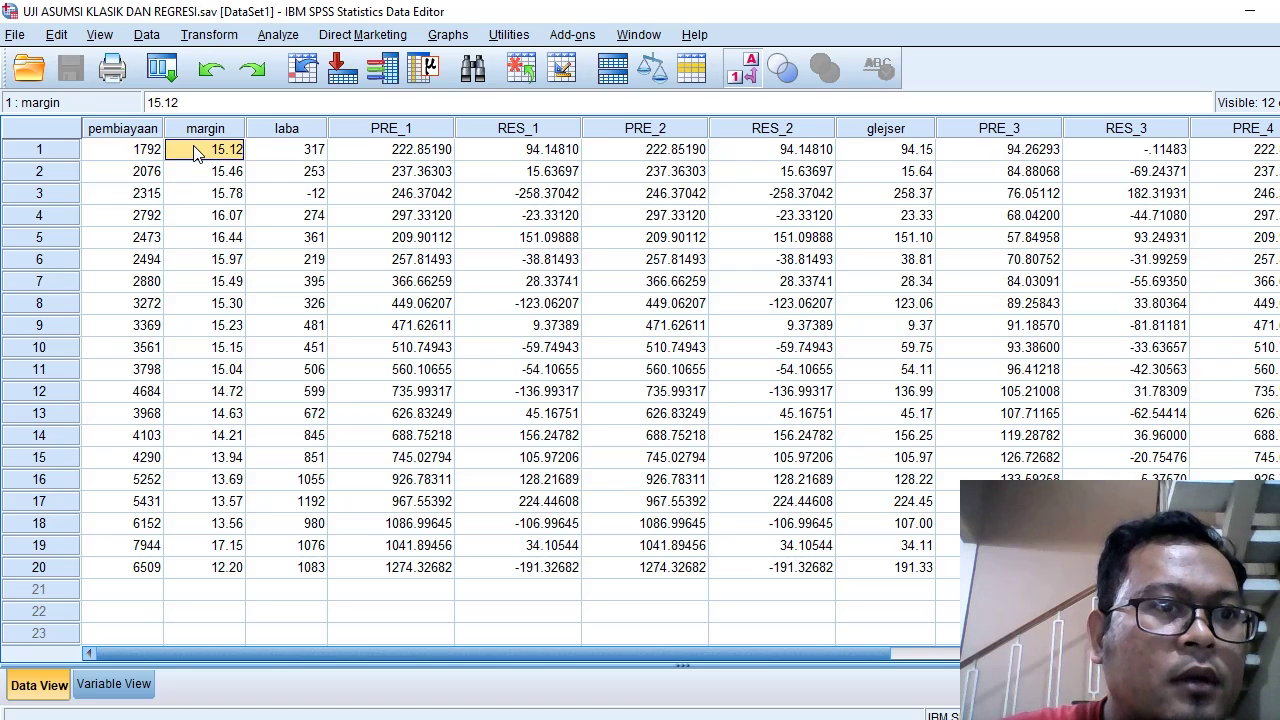
{"action": "left_click", "coordinate": [290, 160]}
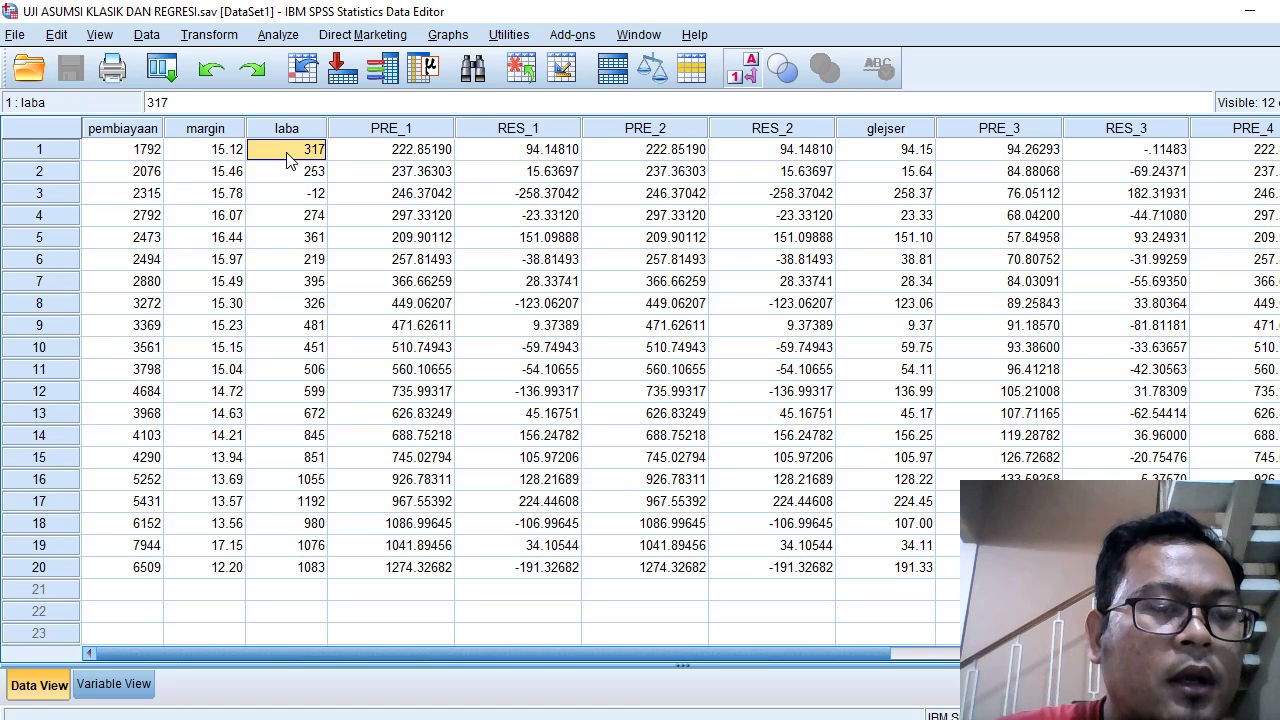
{"action": "left_click", "coordinate": [230, 150]}
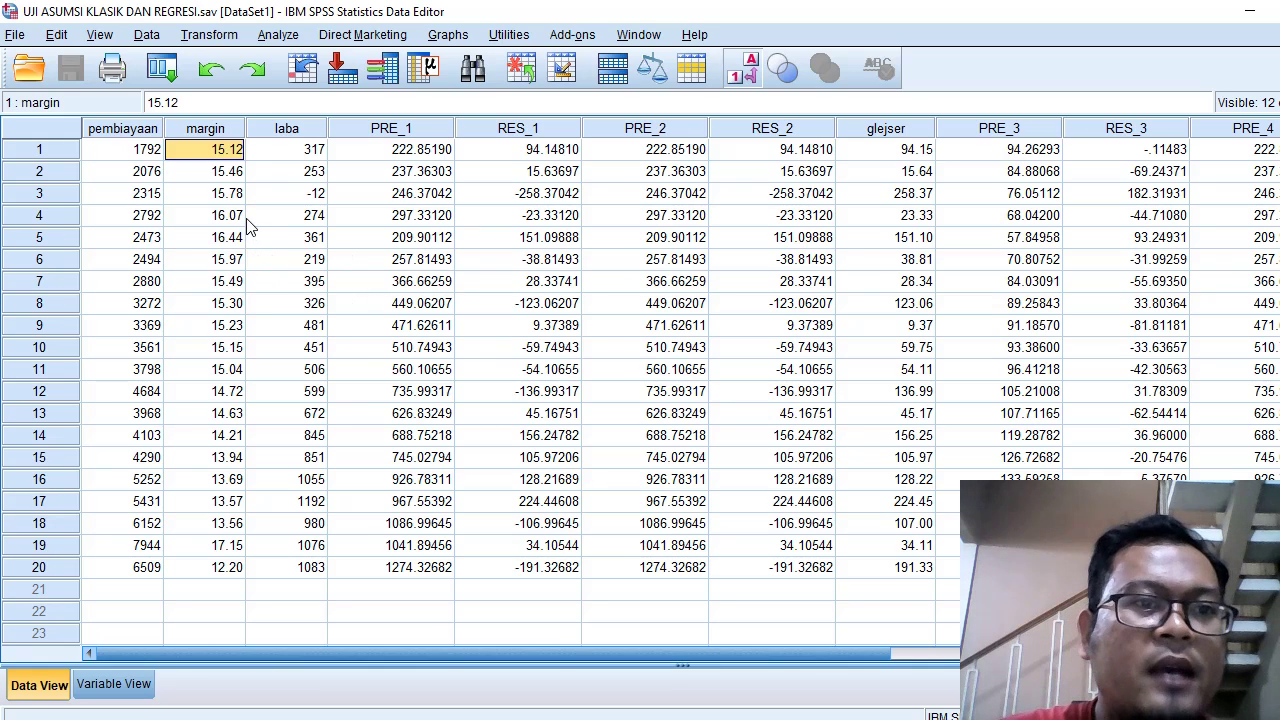
- Set up a linear regression with pembiayaan as the dependent variable, adding laba to margin as a second independent variable
{"action": "left_click", "coordinate": [278, 35]}
{"action": "mouse_move", "coordinate": [436, 229]}
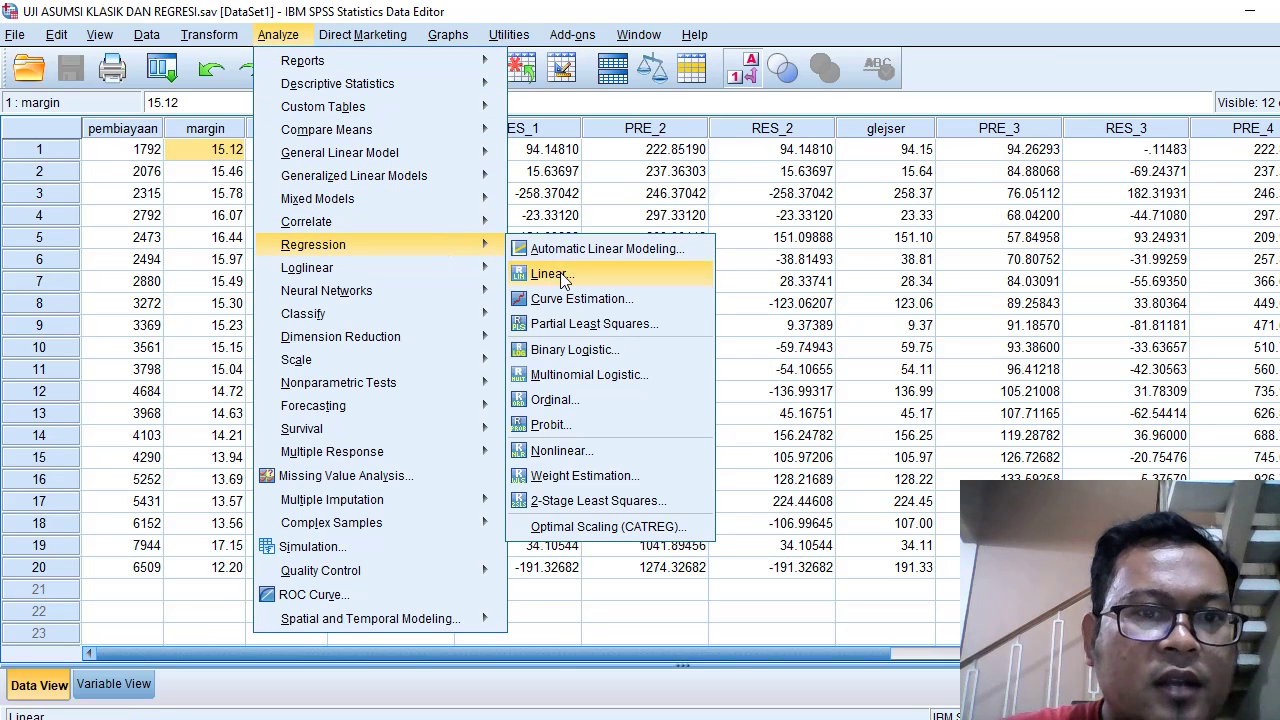
{"action": "left_click", "coordinate": [566, 280]}
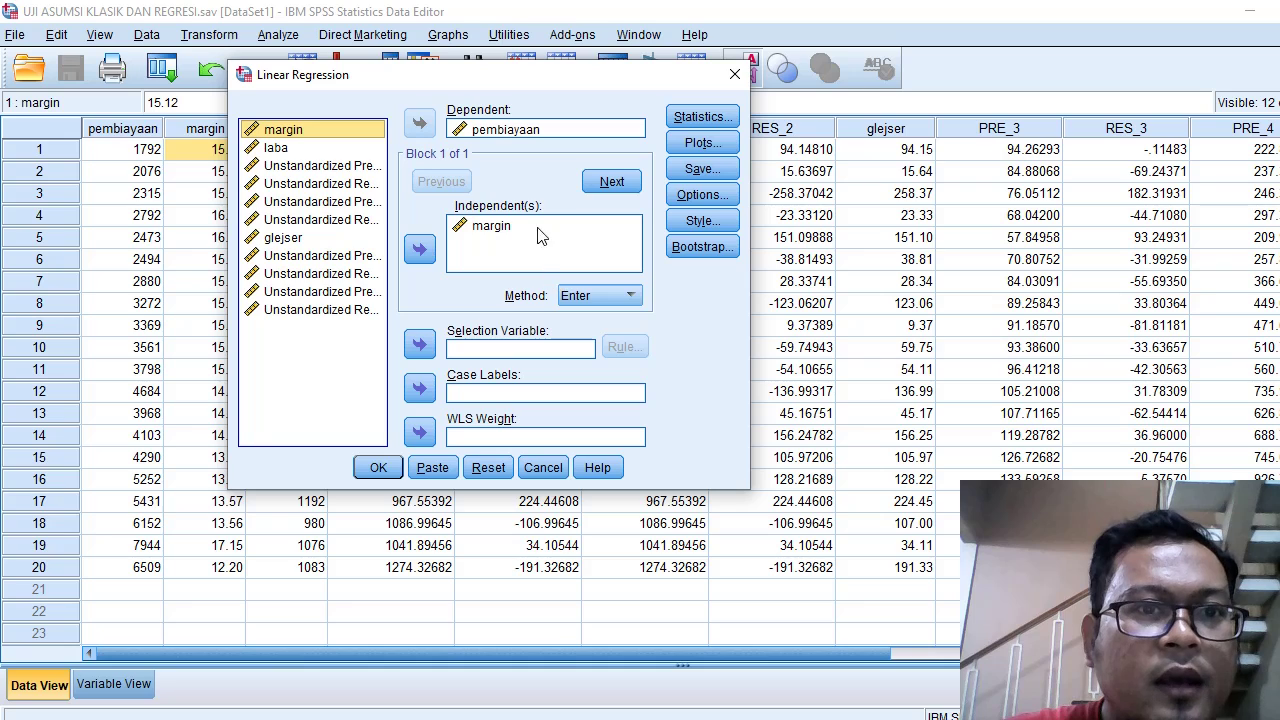
{"action": "left_click", "coordinate": [518, 135]}
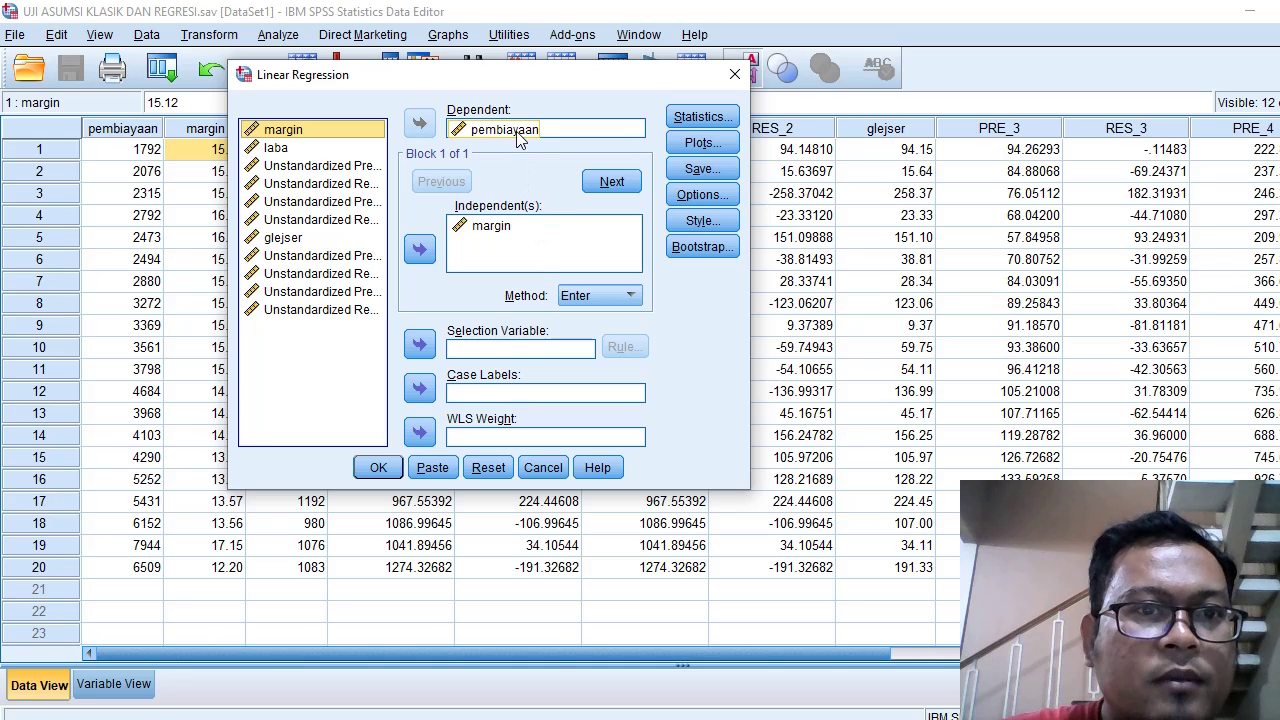
{"action": "left_click", "coordinate": [339, 154]}
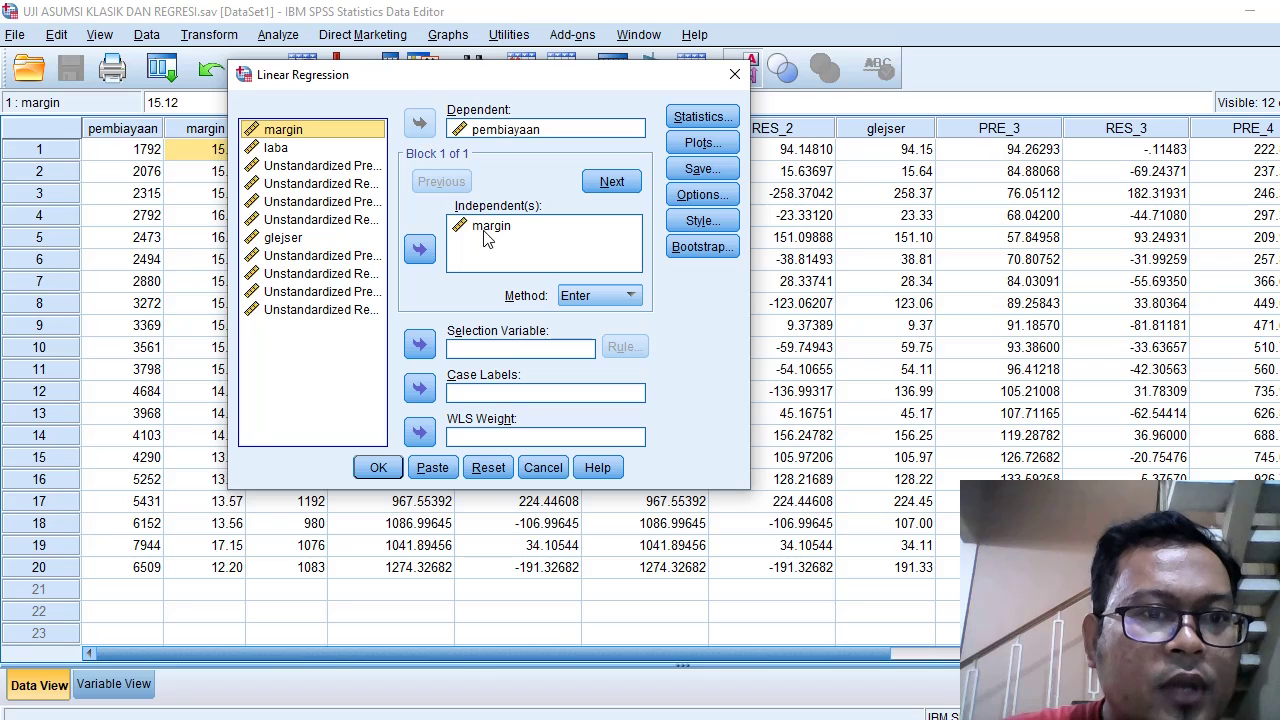
{"action": "left_click", "coordinate": [298, 150]}
{"action": "left_click", "coordinate": [420, 249]}
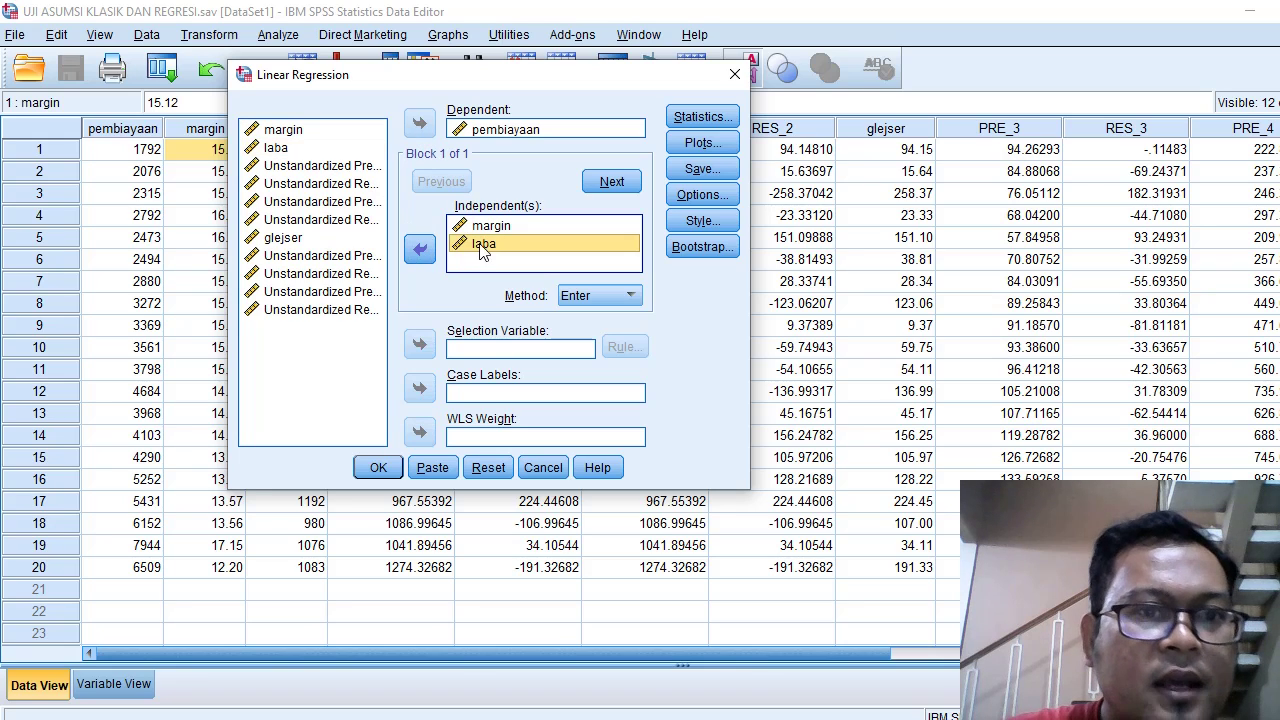
{"action": "left_click", "coordinate": [528, 228]}
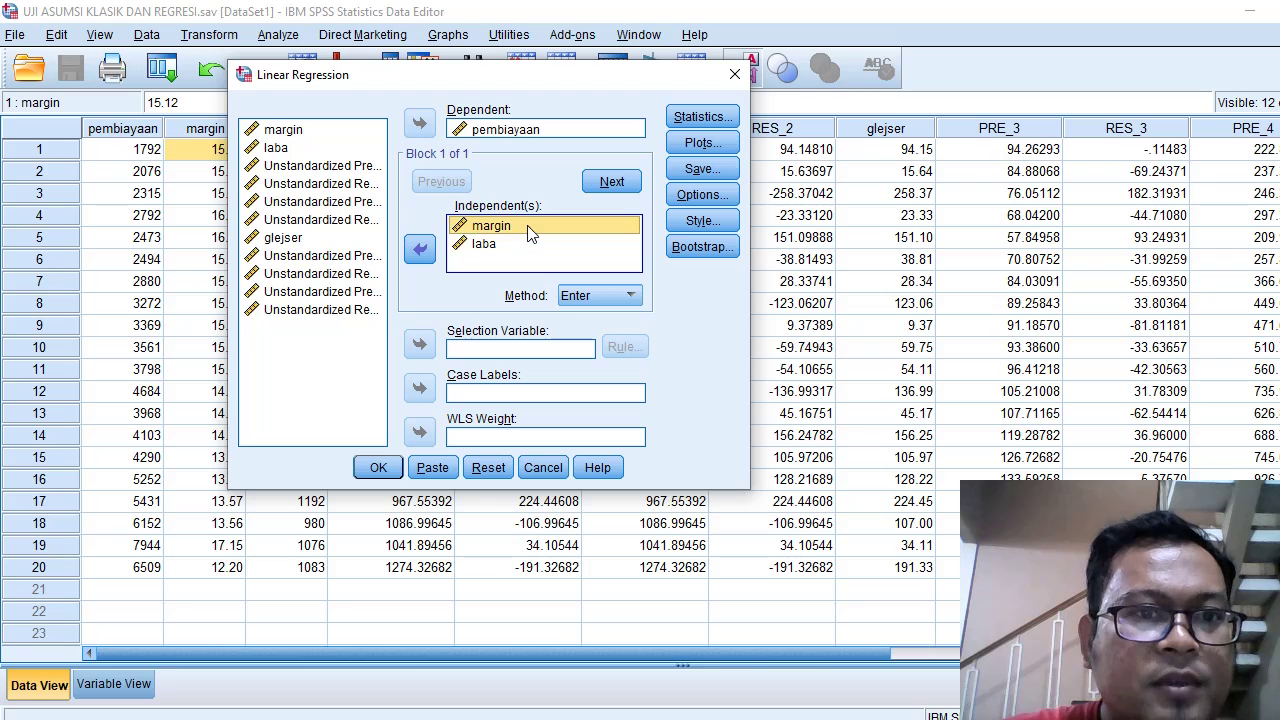
{"action": "left_click", "coordinate": [527, 256]}
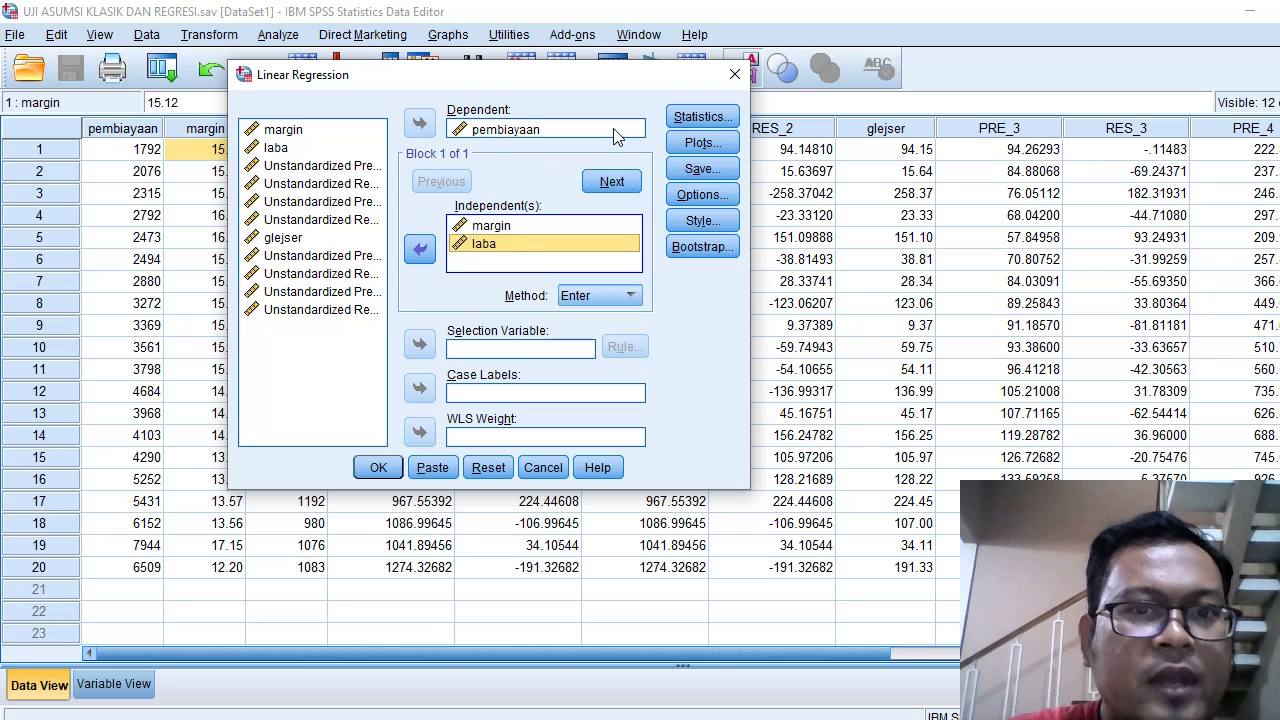
- Keep estimates, 95% confidence intervals, model fit and R squared change as the regression statistics, and run the analysis
{"action": "left_click", "coordinate": [680, 120]}
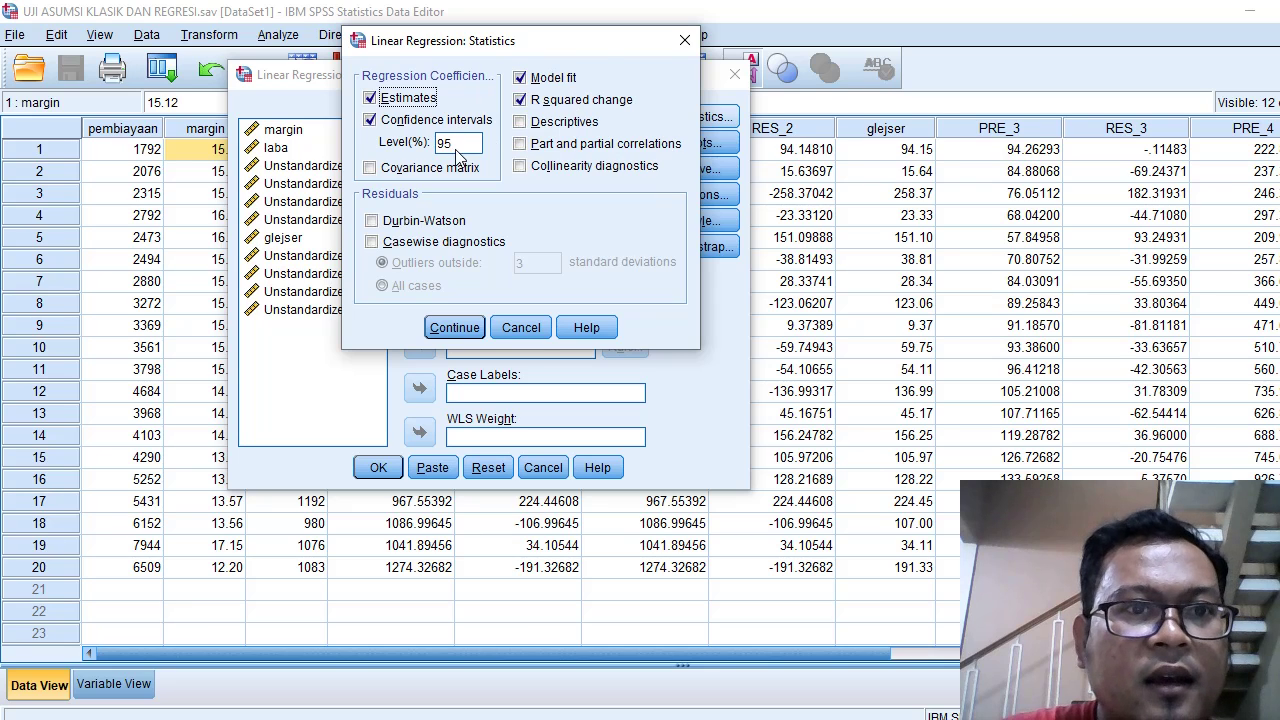
{"action": "left_click", "coordinate": [463, 329]}
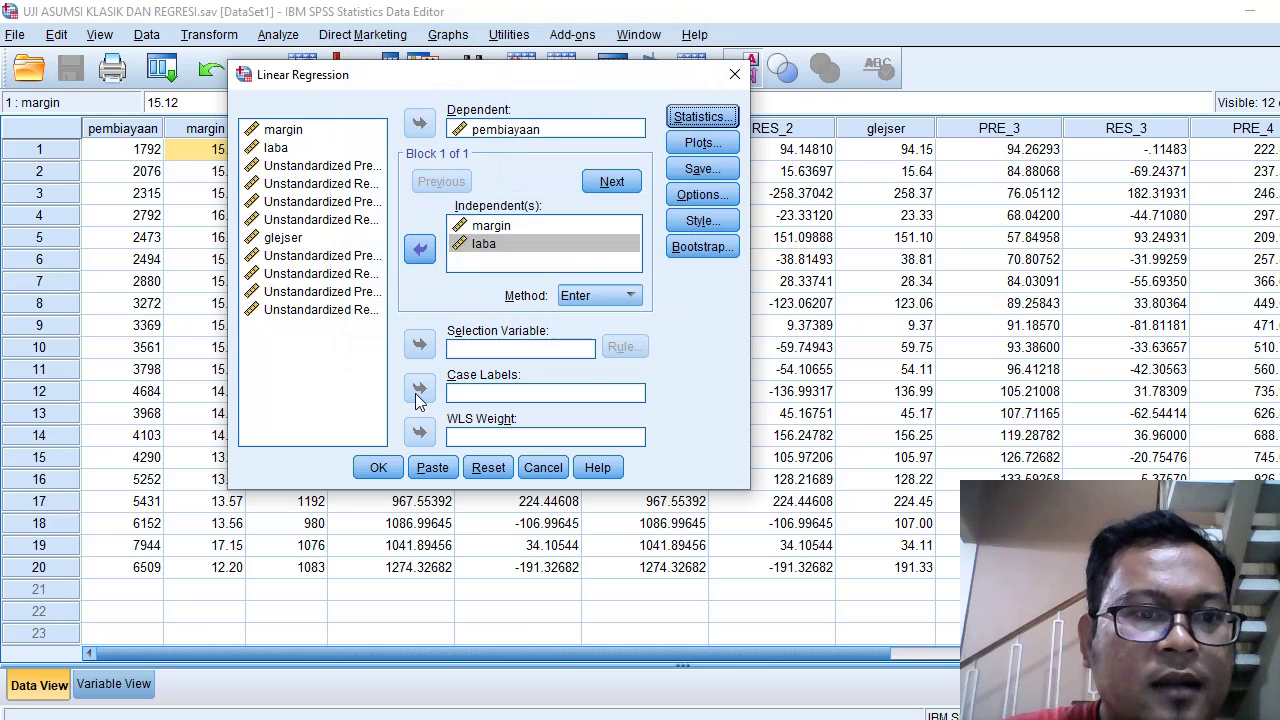
{"action": "left_click", "coordinate": [378, 468]}
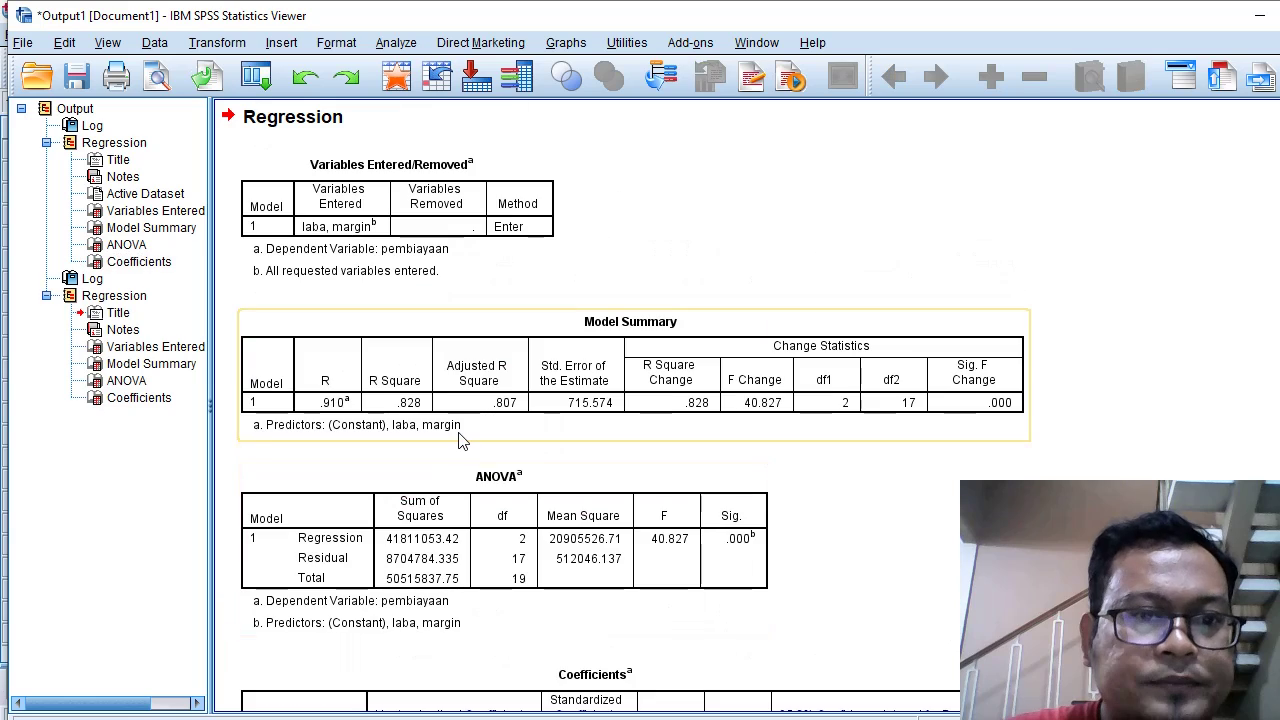
- Examine the output tables of the regression on margin and laba against the earlier margin-only output, including the Variables Entered/Removed table
{"action": "scroll", "coordinate": [462, 441], "scroll_direction": "down", "scroll_amount": 2}
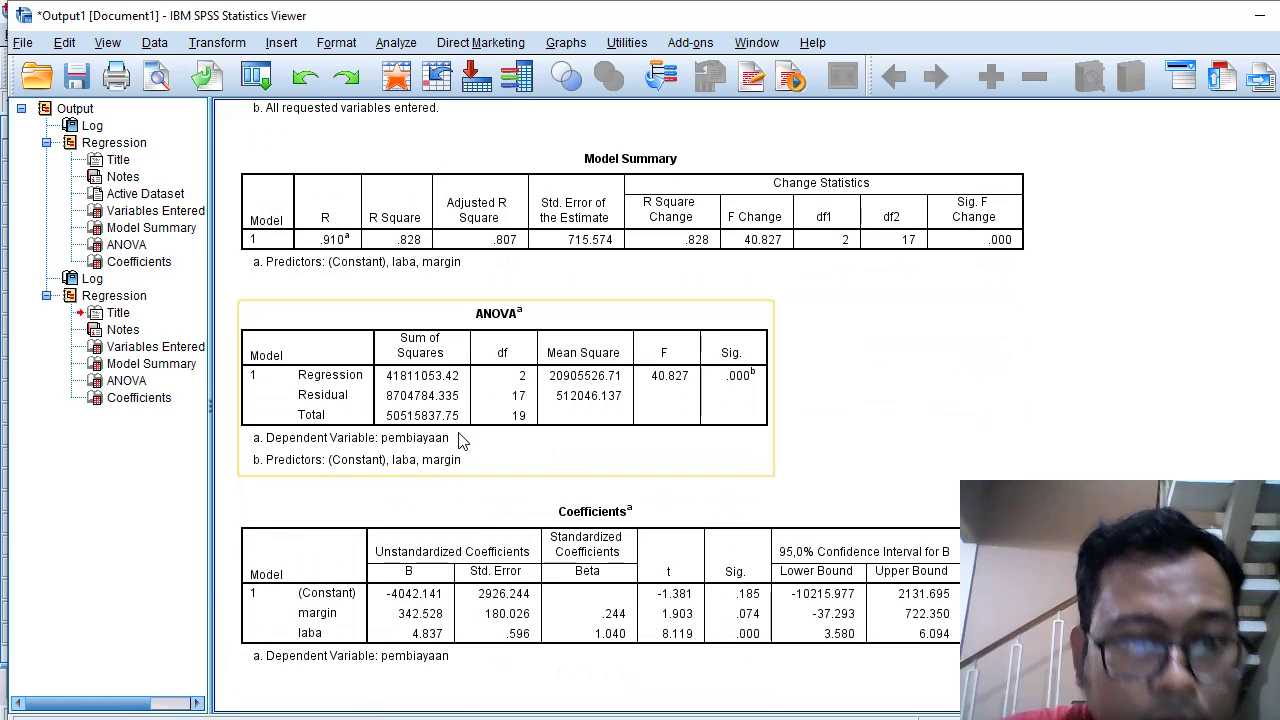
{"action": "scroll", "coordinate": [462, 441], "scroll_direction": "up", "scroll_amount": 10}
{"action": "scroll", "coordinate": [462, 441], "scroll_direction": "down", "scroll_amount": 6}
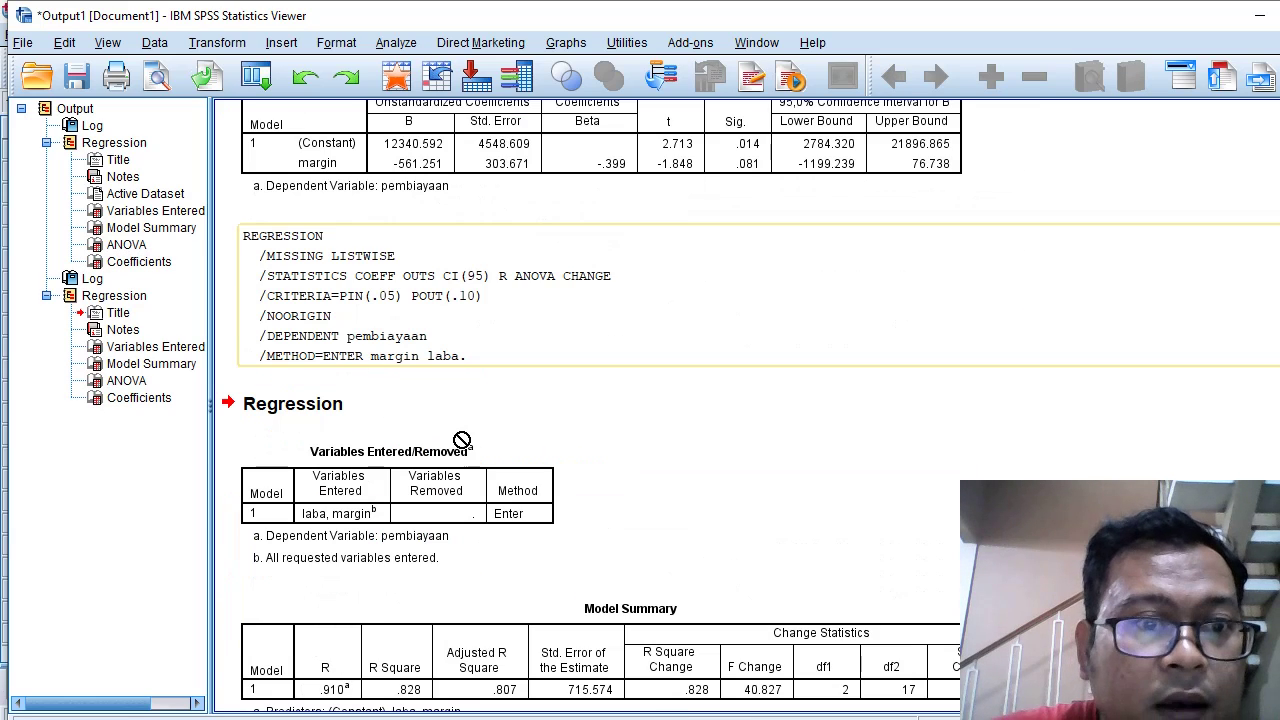
{"action": "scroll", "coordinate": [462, 441], "scroll_direction": "up", "scroll_amount": 4}
{"action": "scroll", "coordinate": [462, 441], "scroll_direction": "down", "scroll_amount": 10}
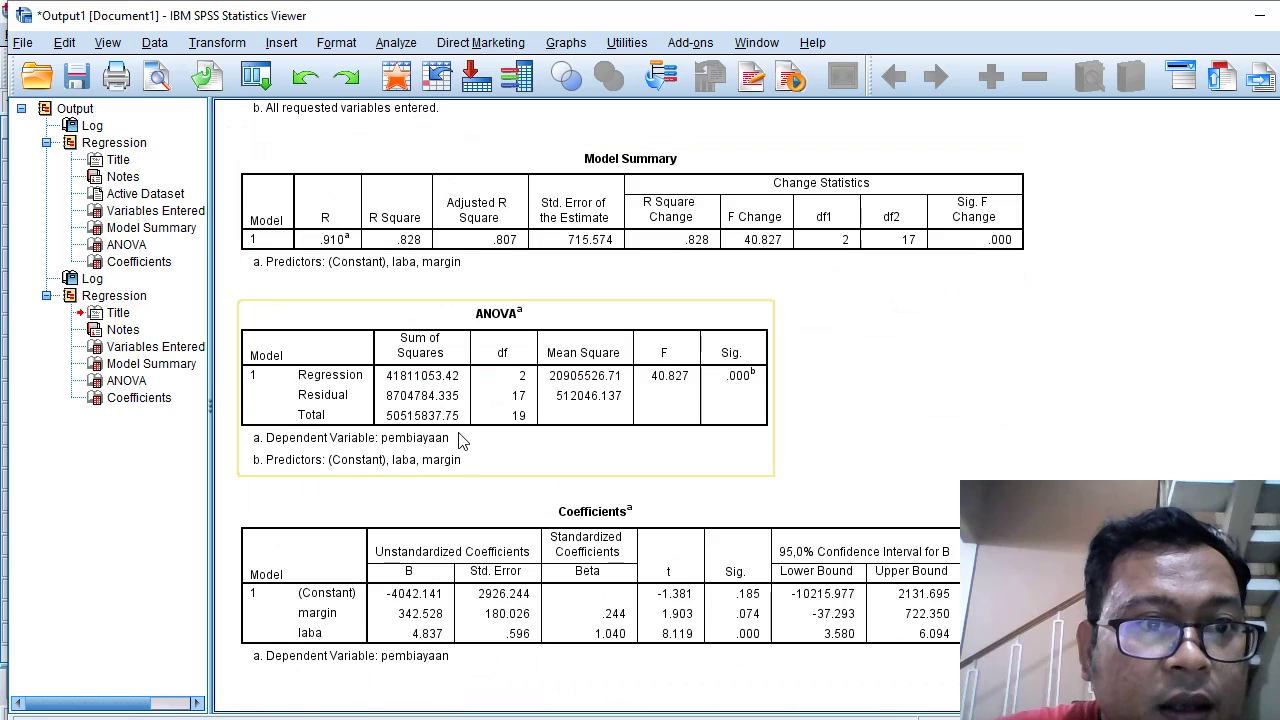
{"action": "scroll", "coordinate": [462, 441], "scroll_direction": "up", "scroll_amount": 1}
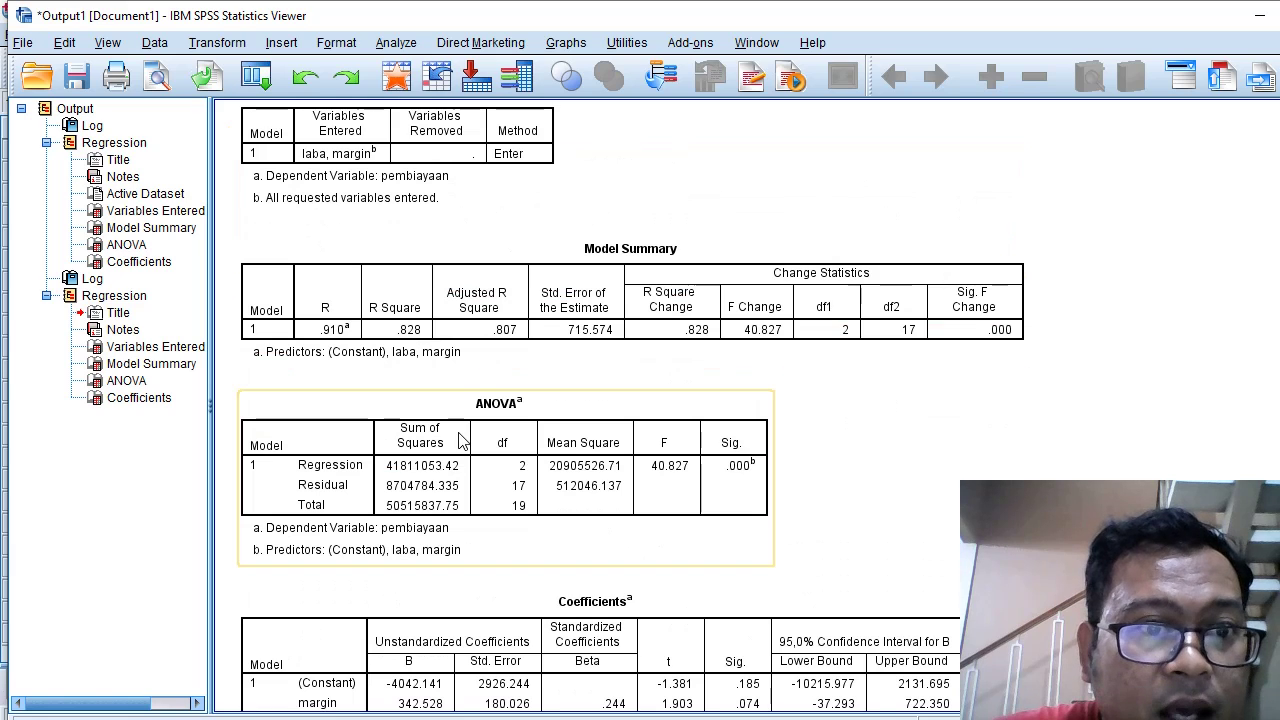
{"action": "scroll", "coordinate": [462, 441], "scroll_direction": "down", "scroll_amount": 1}
{"action": "scroll", "coordinate": [462, 441], "scroll_direction": "up", "scroll_amount": 7}
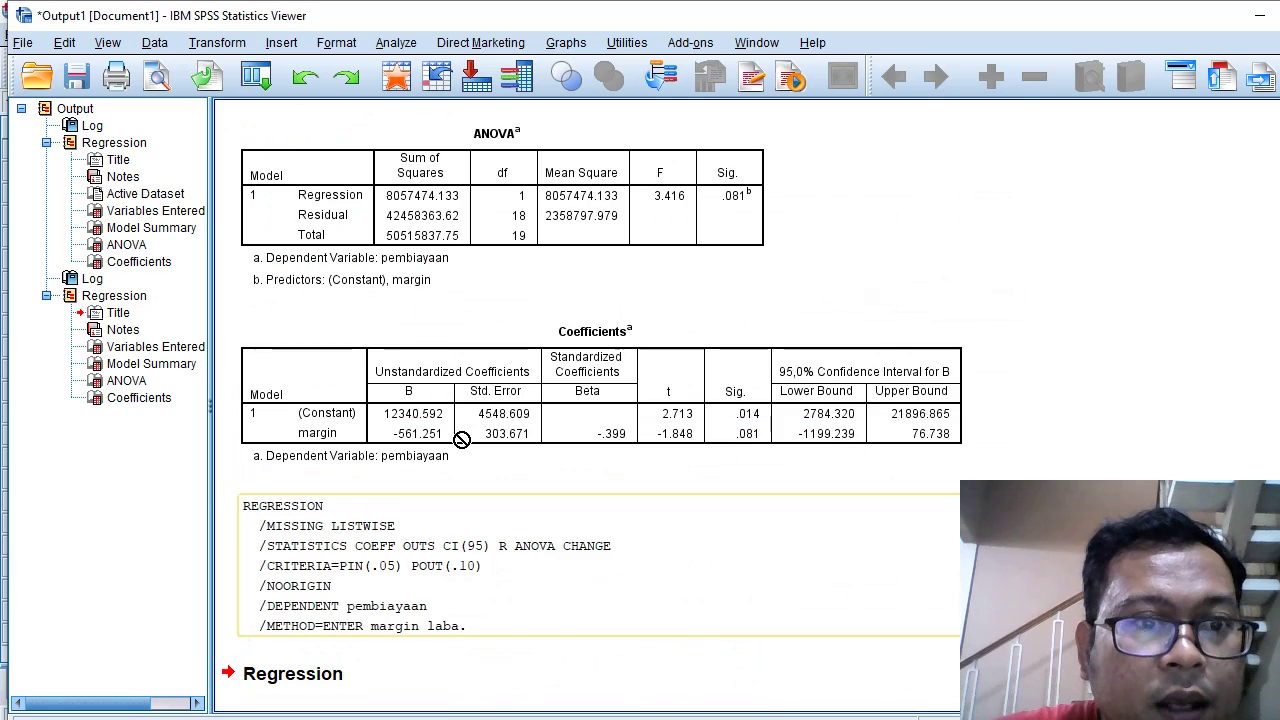
{"action": "scroll", "coordinate": [462, 441], "scroll_direction": "up", "scroll_amount": 1}
{"action": "scroll", "coordinate": [462, 441], "scroll_direction": "down", "scroll_amount": 10}
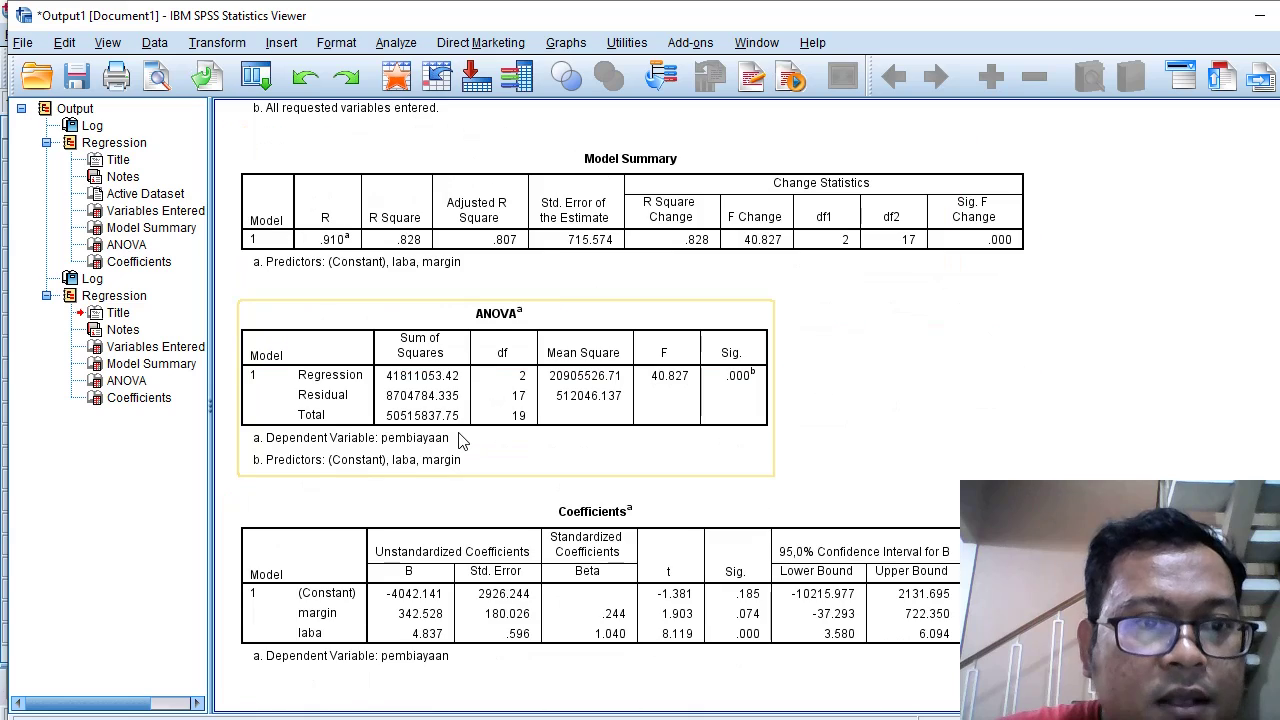
{"action": "scroll", "coordinate": [462, 441], "scroll_direction": "up", "scroll_amount": 2}
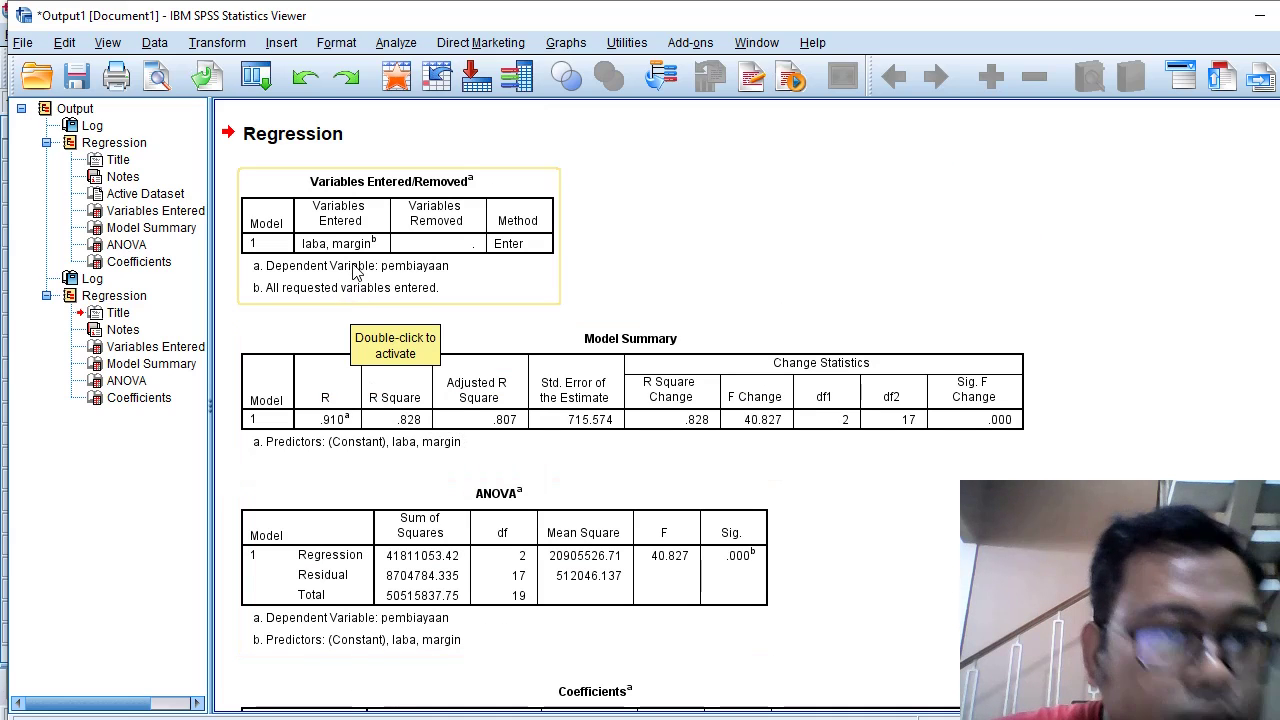
{"action": "left_click", "coordinate": [398, 240]}
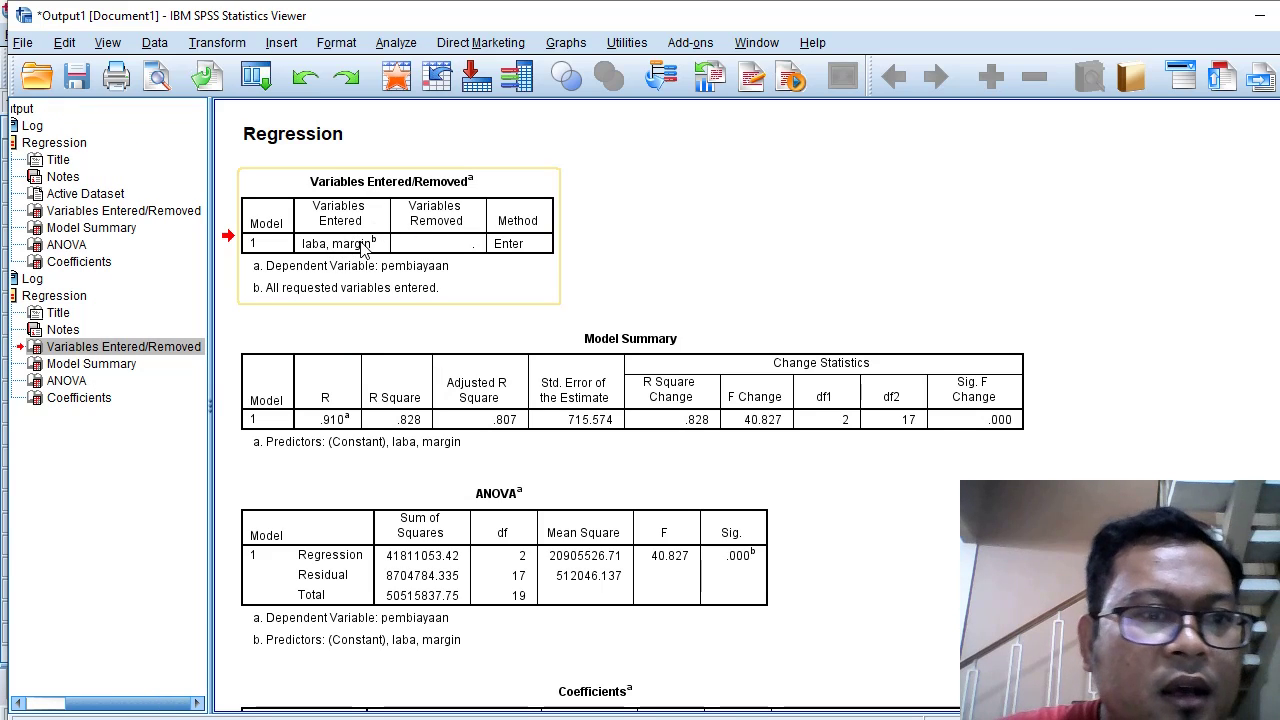
- Examine the Model Summary table of the regression on margin and laba, focusing on R Square, Adjusted R Square and the change statistics
{"action": "scroll", "coordinate": [447, 289], "scroll_direction": "down", "scroll_amount": 3}
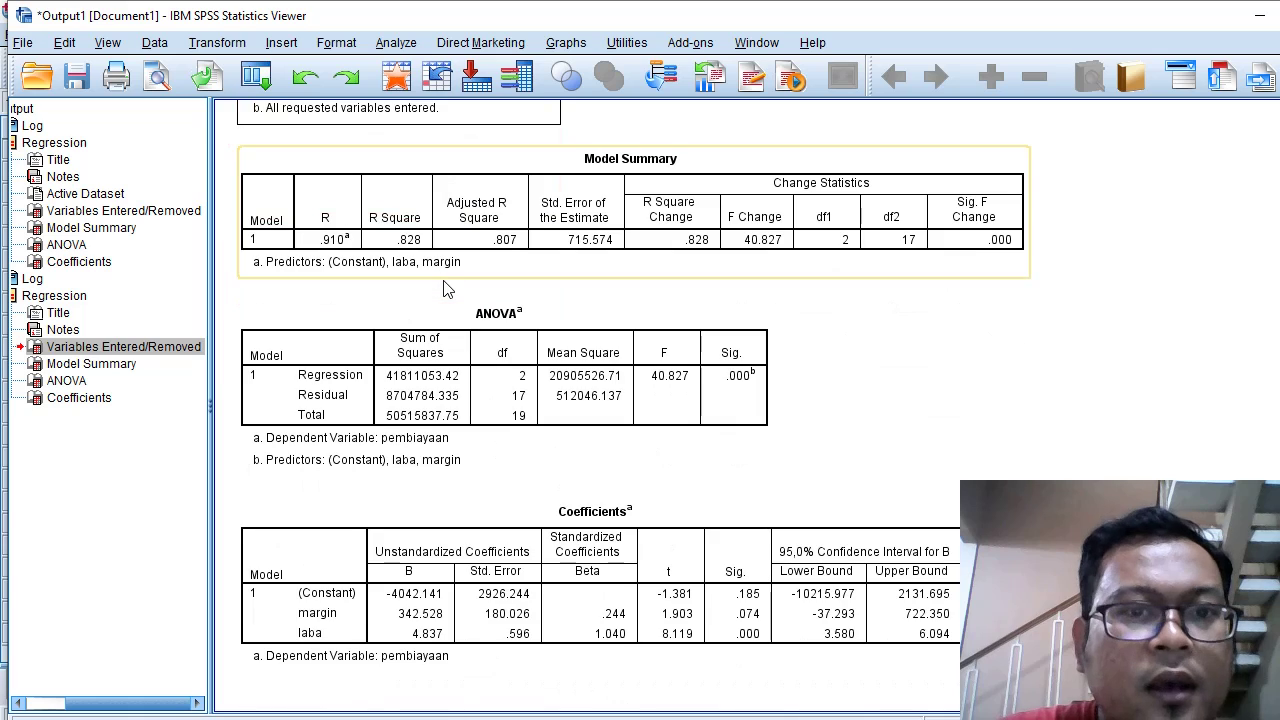
{"action": "left_click", "coordinate": [567, 205]}
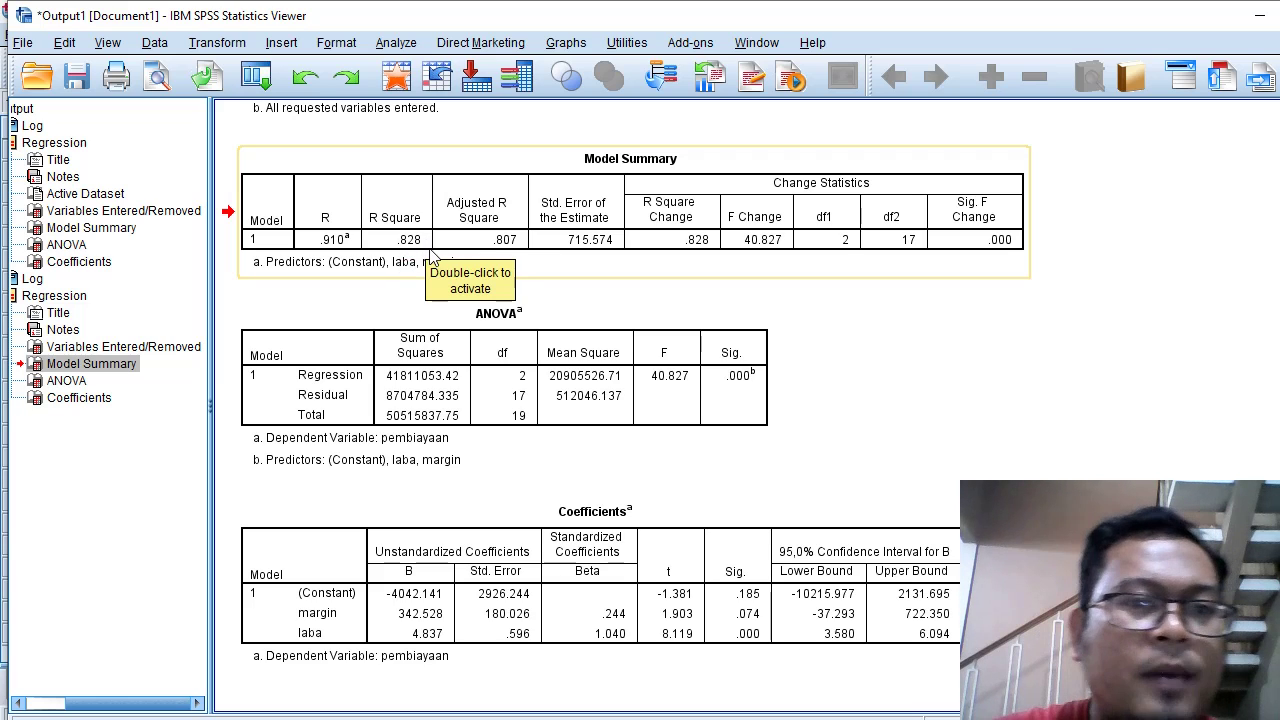
{"action": "left_click_drag", "start_coordinate": [433, 256], "coordinate": [405, 228]}
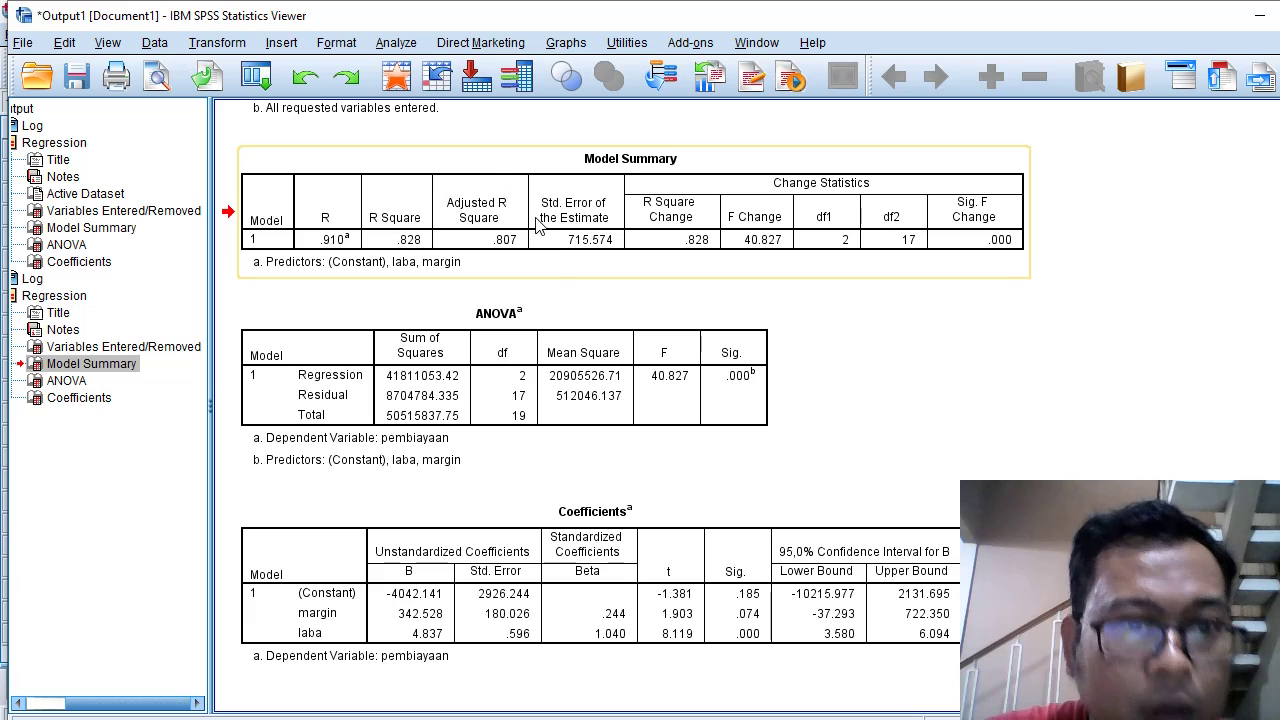
{"action": "left_click_drag", "start_coordinate": [520, 276], "coordinate": [451, 277]}
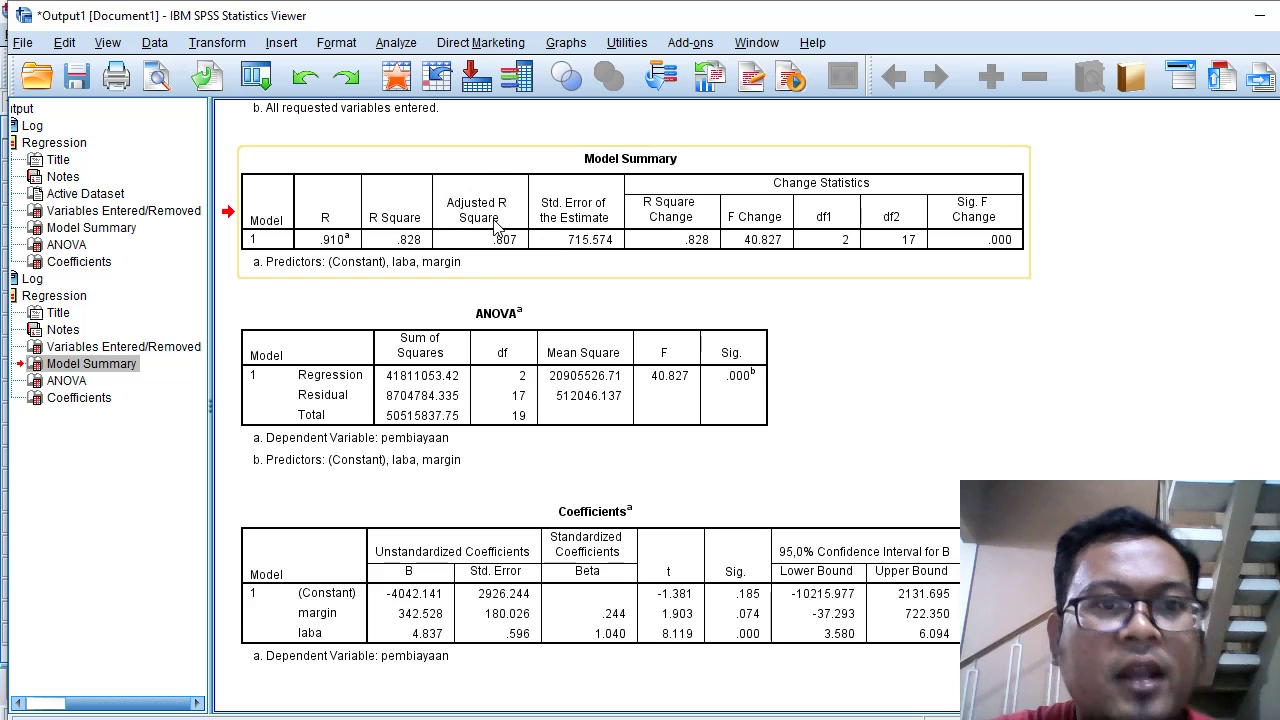
{"action": "left_click_drag", "start_coordinate": [495, 225], "coordinate": [540, 140]}
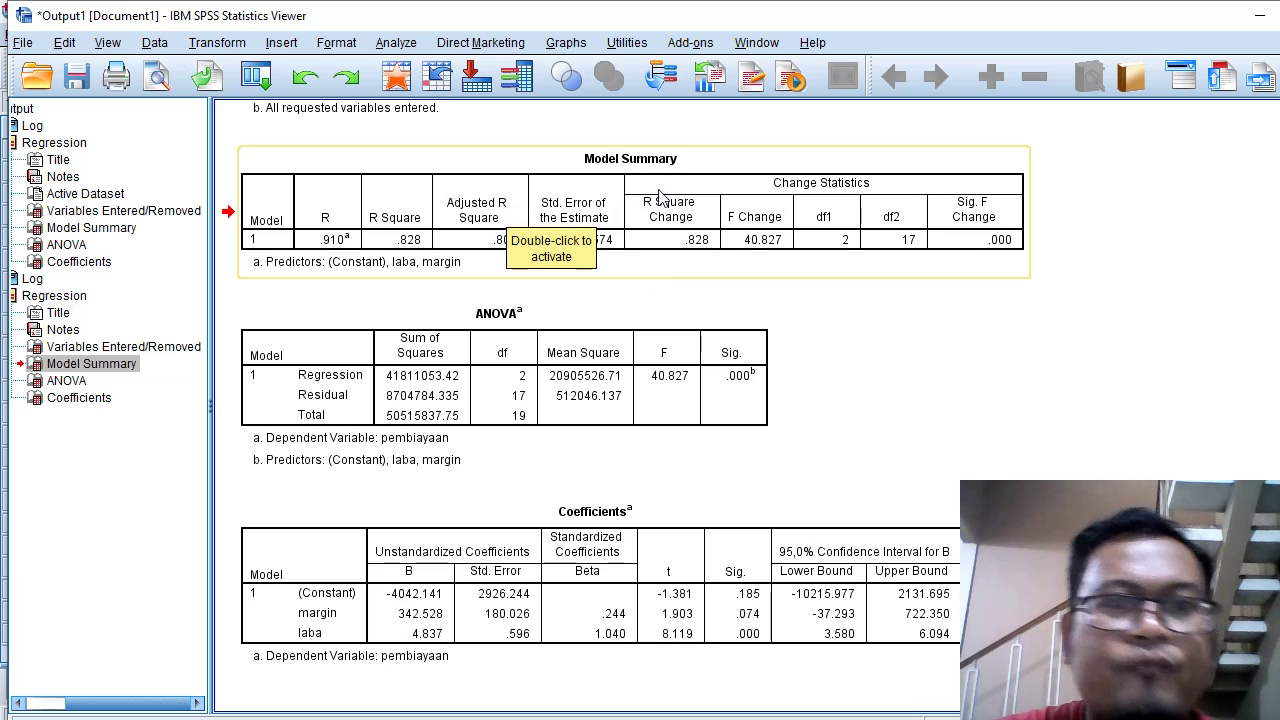
{"action": "left_click", "coordinate": [578, 352]}
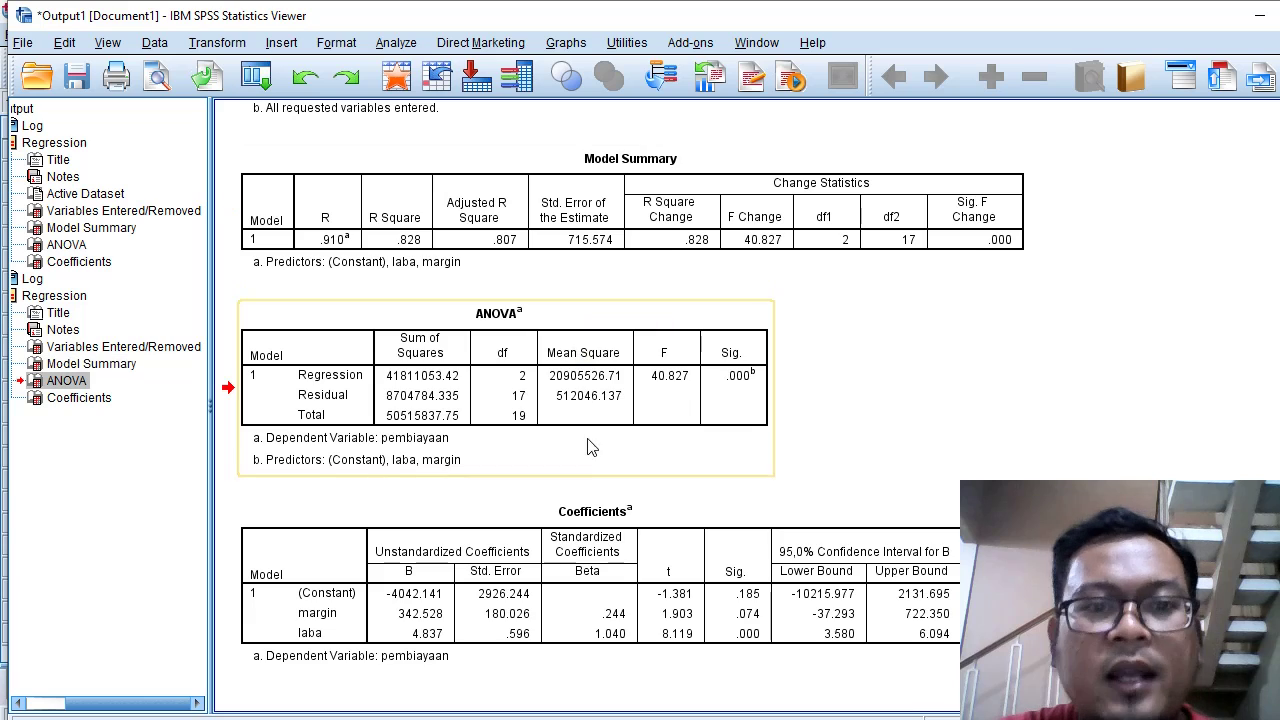
{"action": "left_click", "coordinate": [537, 205]}
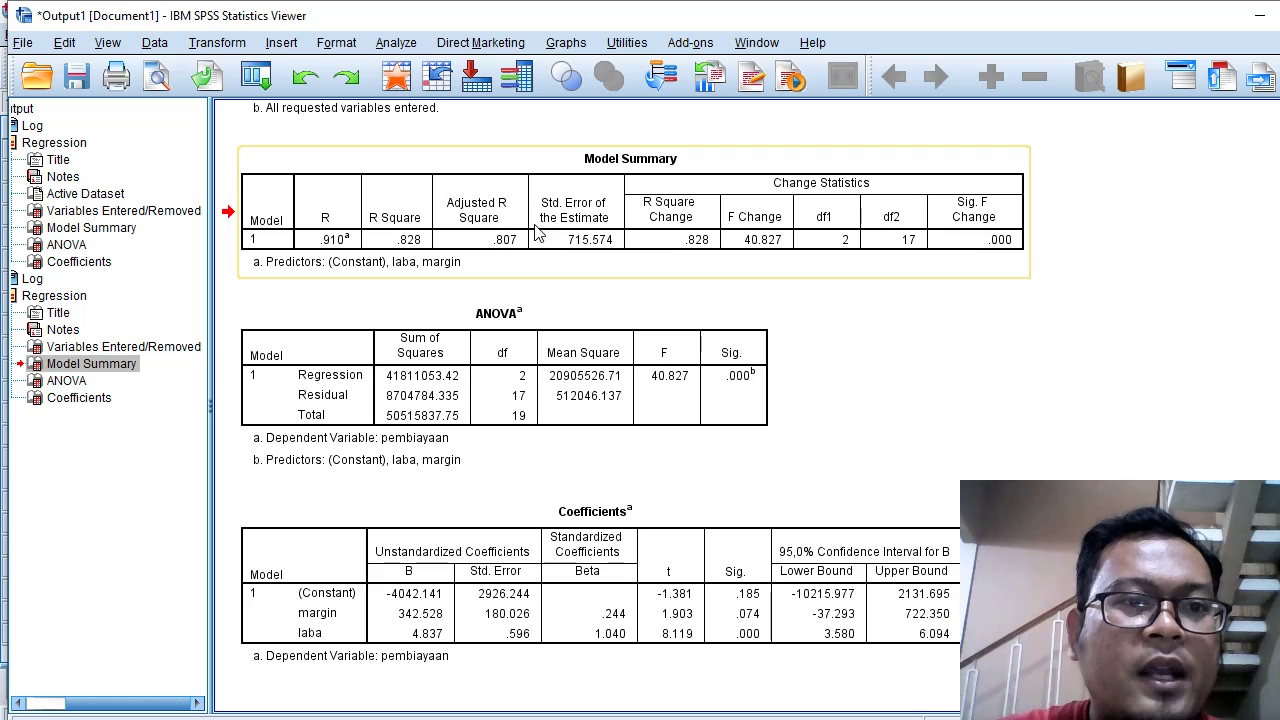
{"action": "left_click_drag", "start_coordinate": [423, 278], "coordinate": [415, 284]}
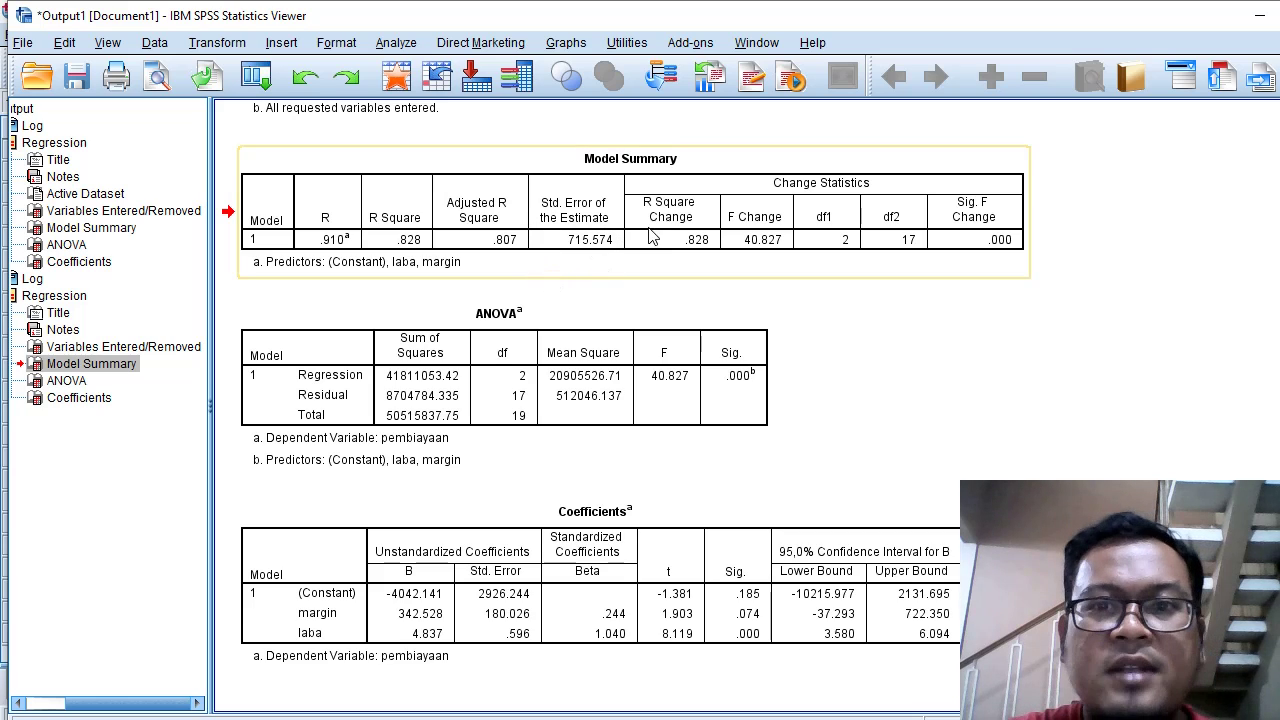
{"action": "left_click_drag", "start_coordinate": [666, 273], "coordinate": [537, 262]}
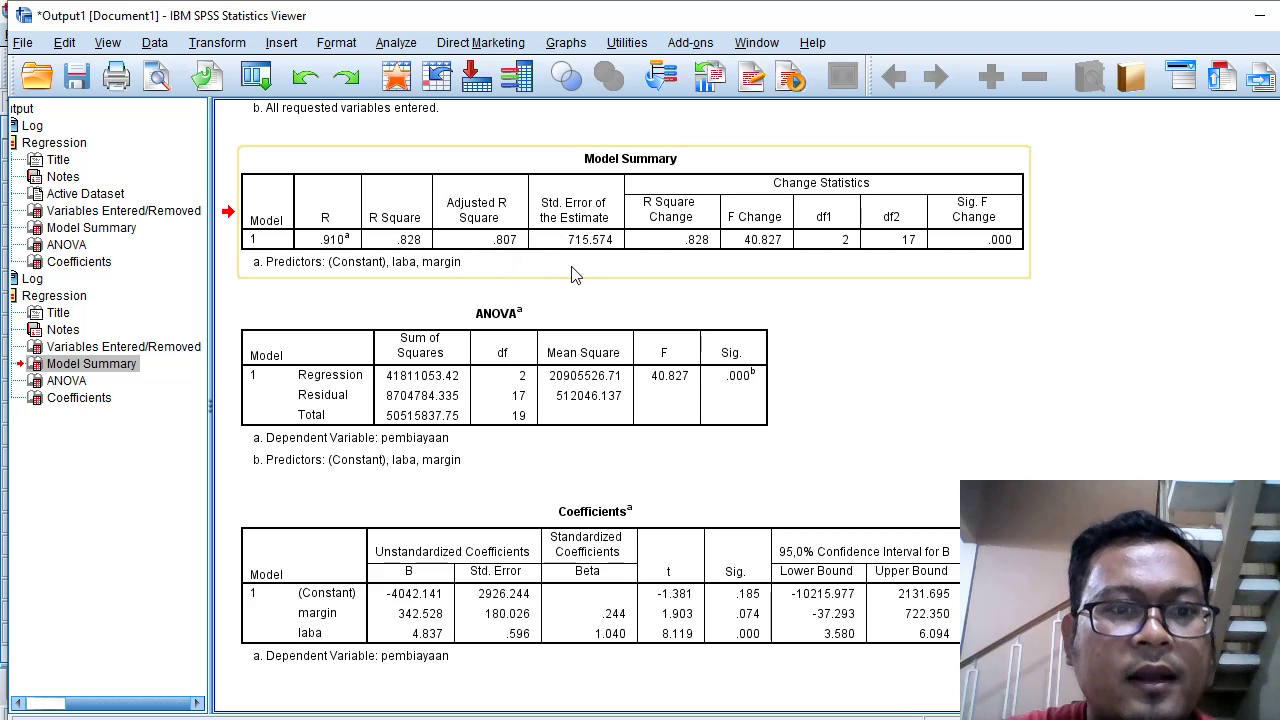
- Examine the F value and significance in the ANOVA table, contrasting them with the t and Sig. columns of the Coefficients table
{"action": "left_click", "coordinate": [578, 362]}
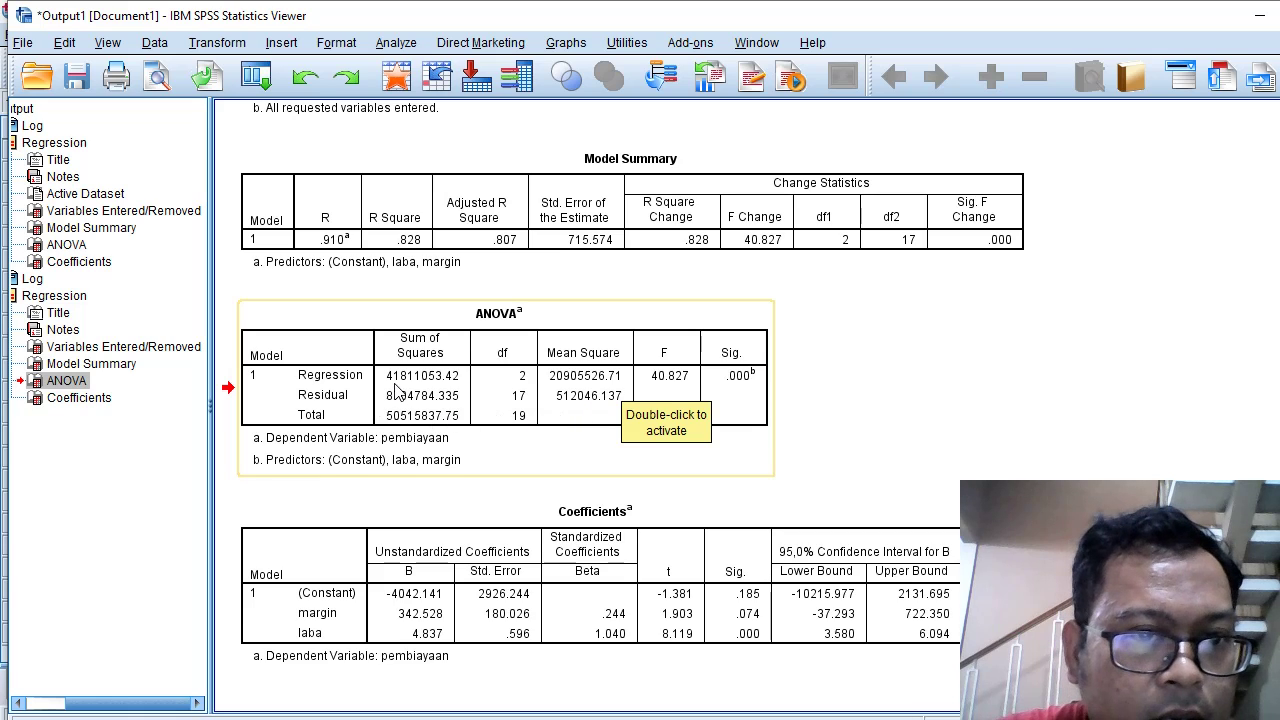
{"action": "left_click", "coordinate": [727, 360]}
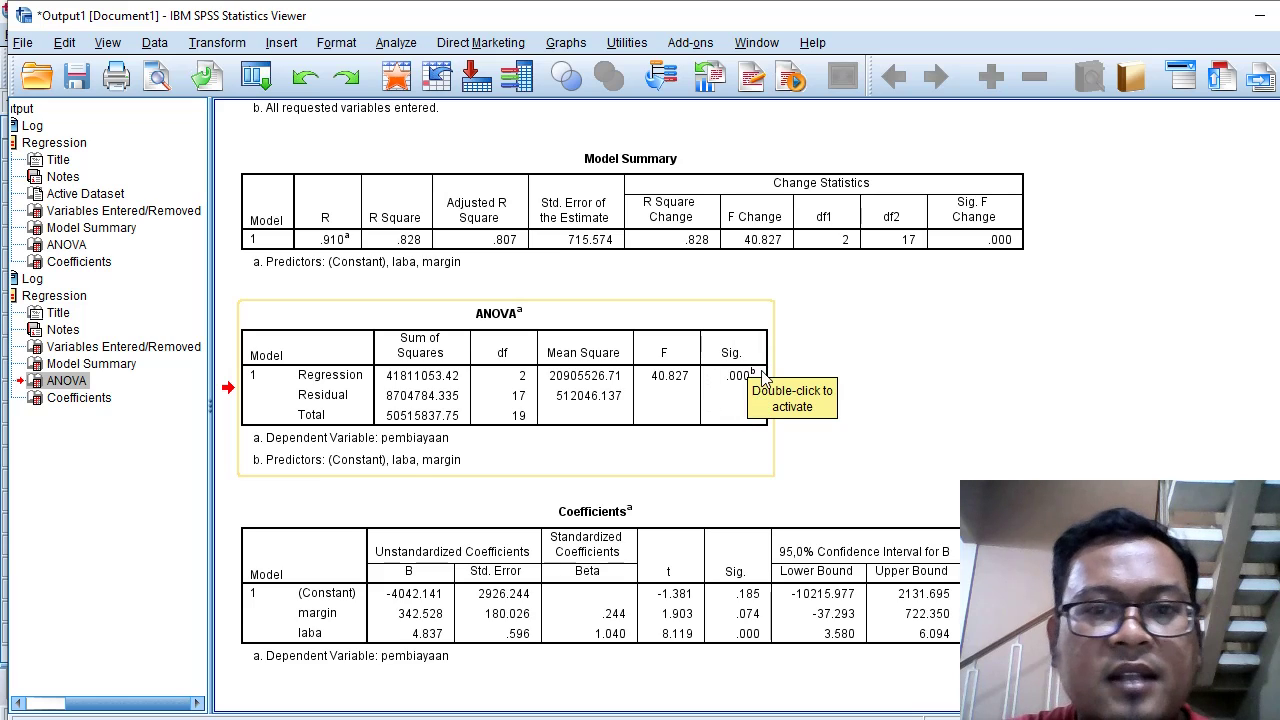
{"action": "left_click", "coordinate": [727, 363]}
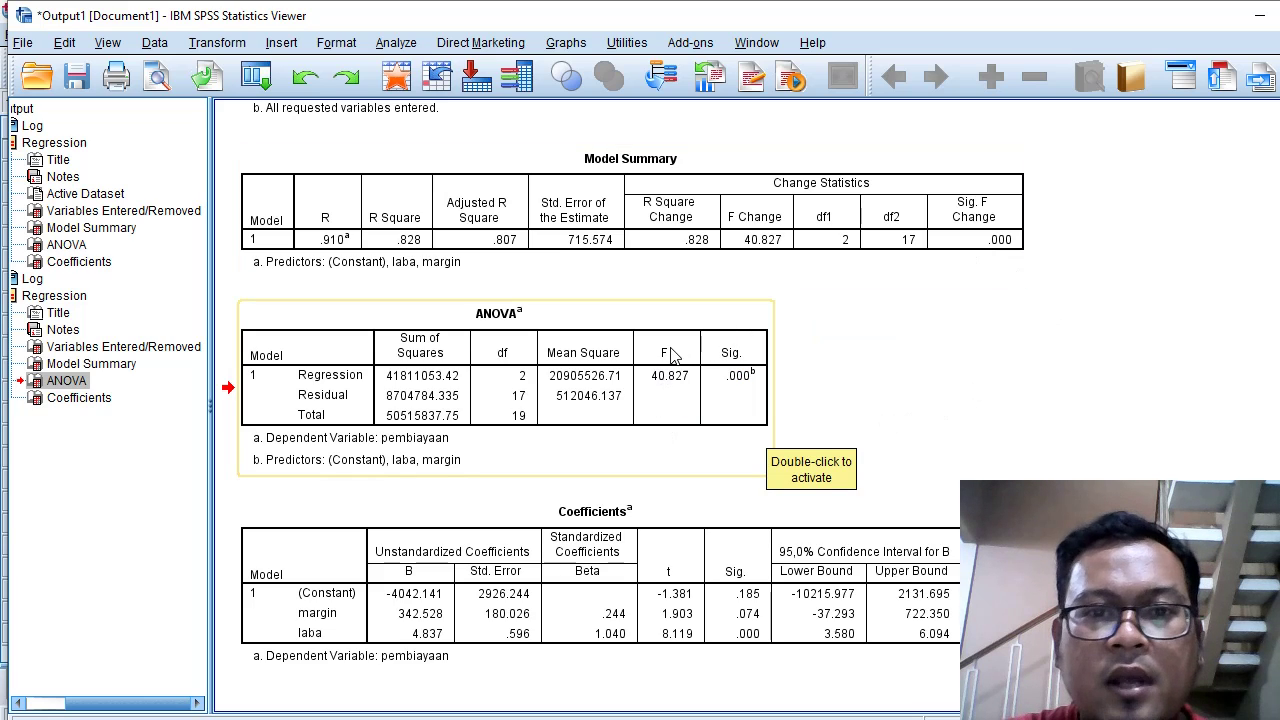
{"action": "left_click_drag", "start_coordinate": [737, 310], "coordinate": [724, 406]}
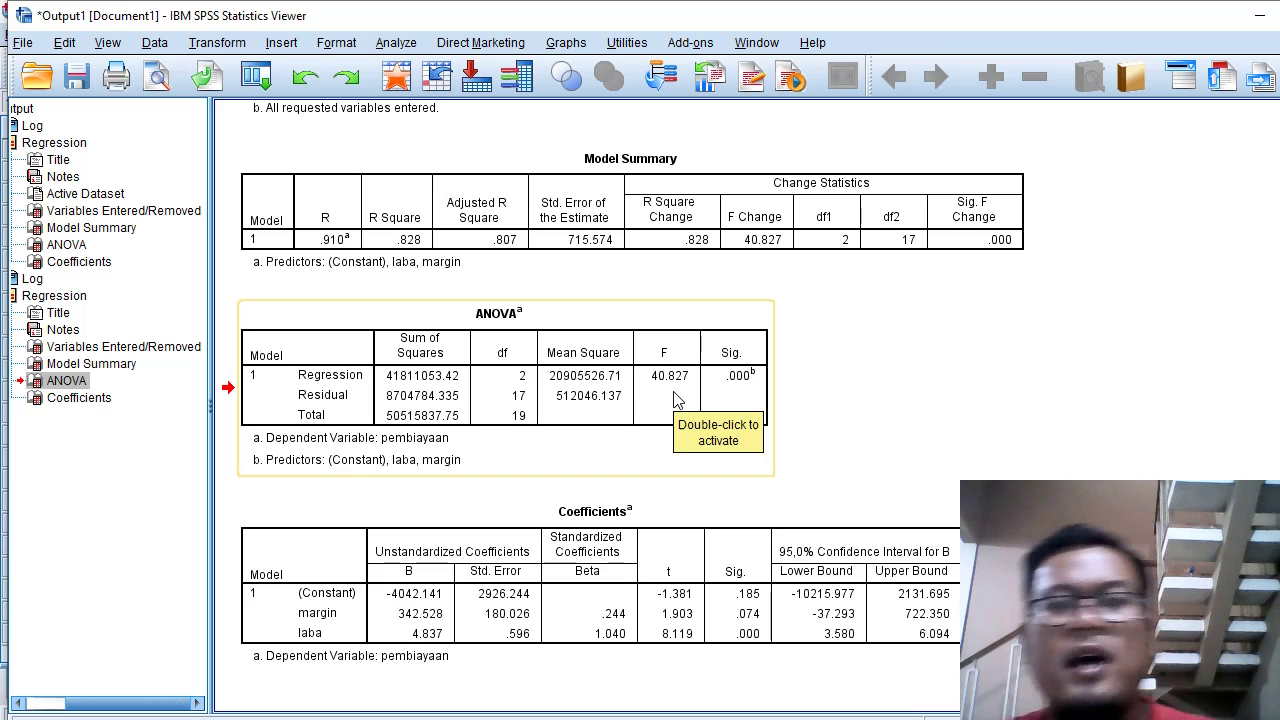
{"action": "left_click_drag", "start_coordinate": [738, 335], "coordinate": [630, 567]}
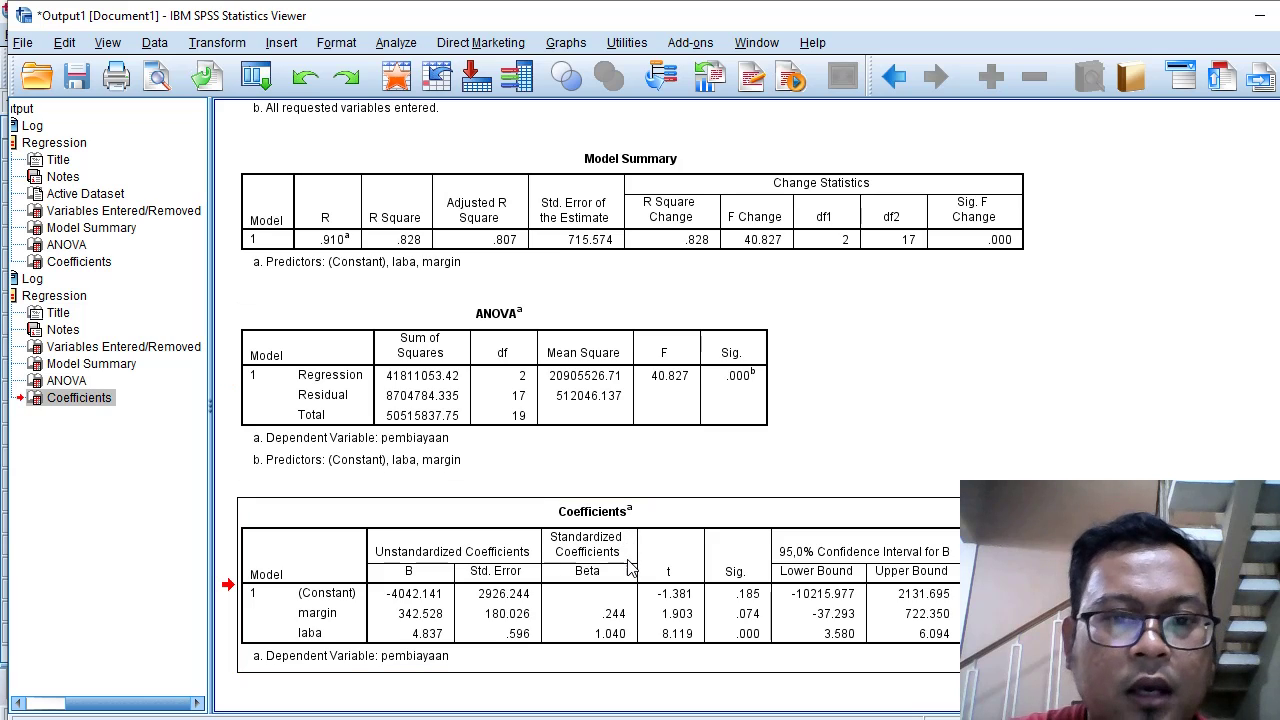
{"action": "left_click_drag", "start_coordinate": [630, 567], "coordinate": [785, 484]}
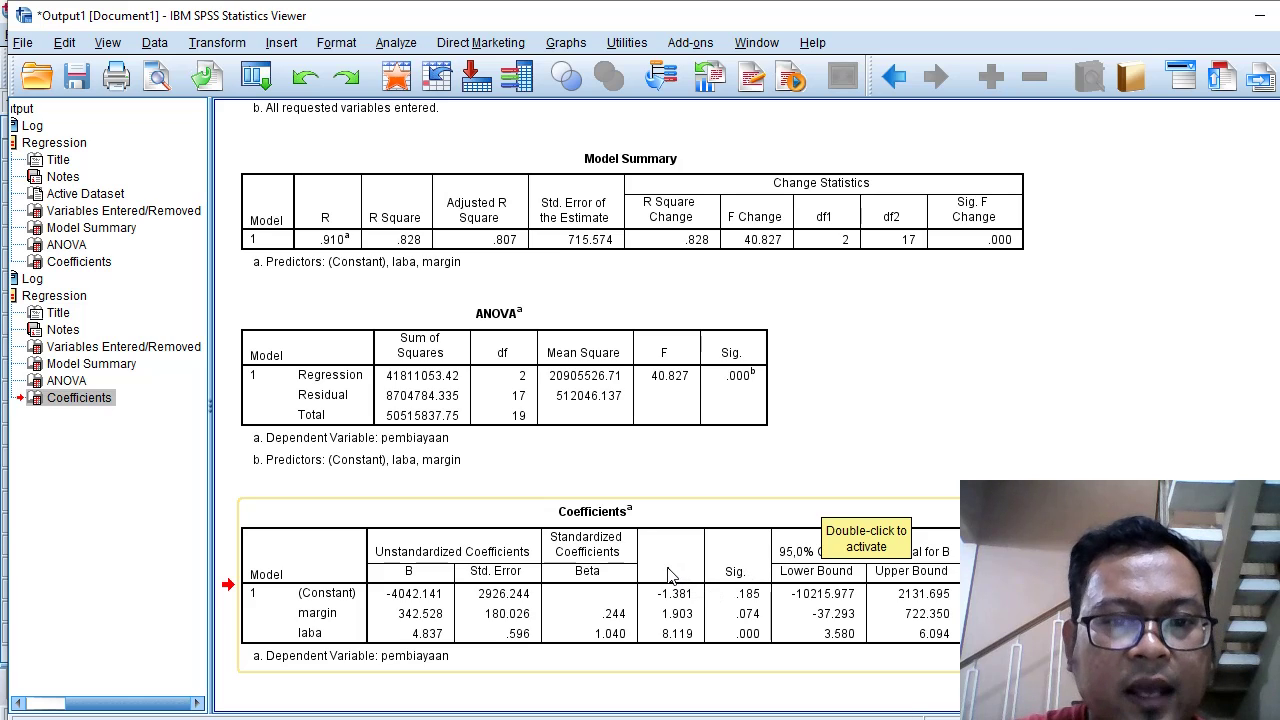
{"action": "left_click", "coordinate": [640, 353]}
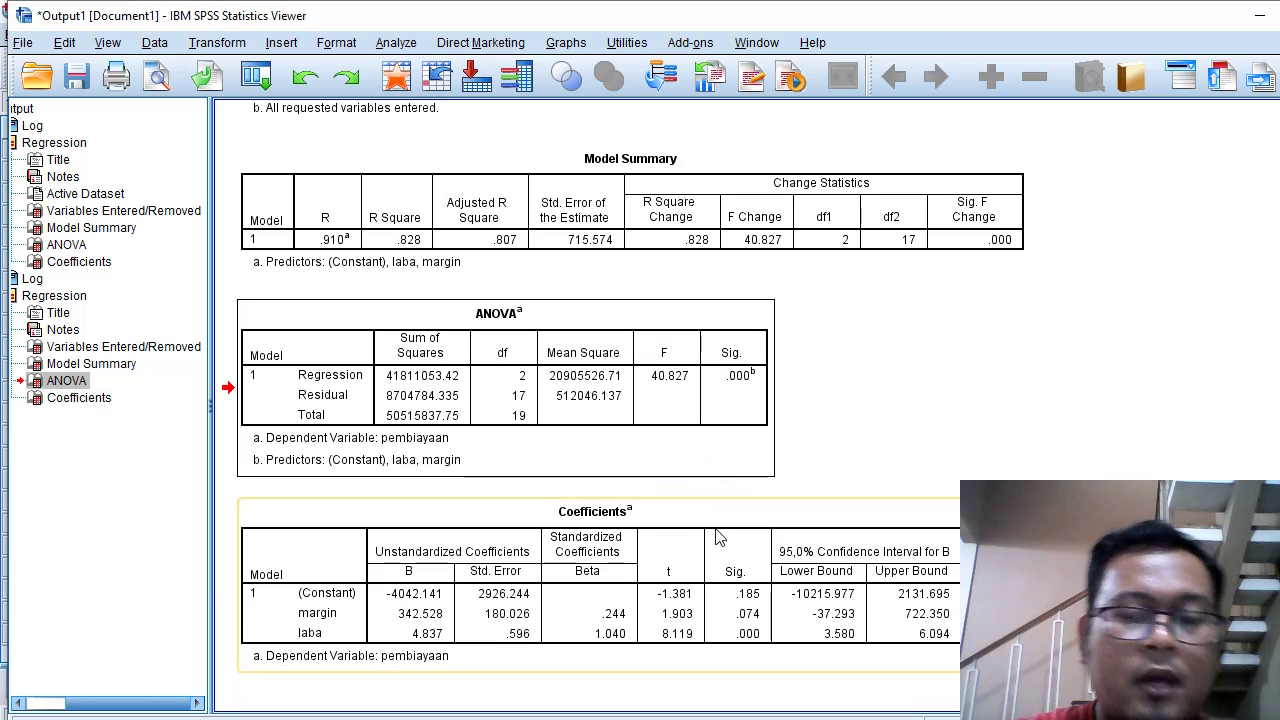
{"action": "left_click", "coordinate": [722, 572]}
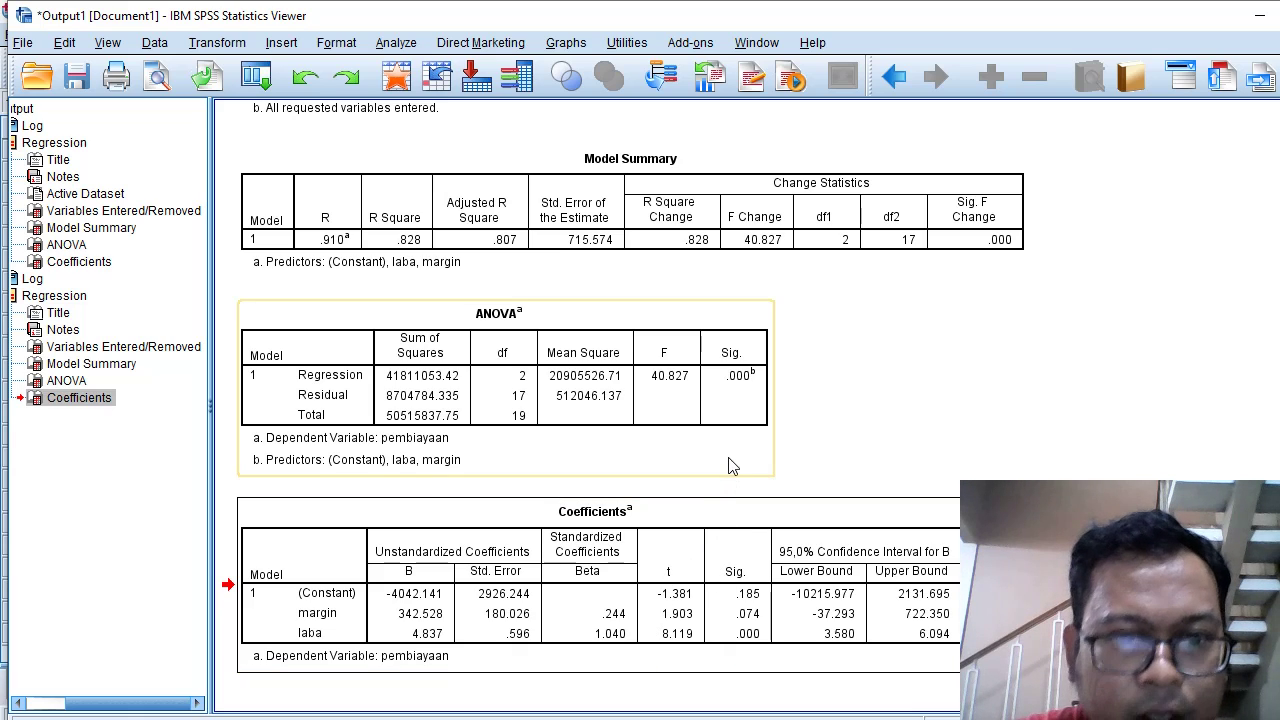
{"action": "left_click", "coordinate": [665, 375]}
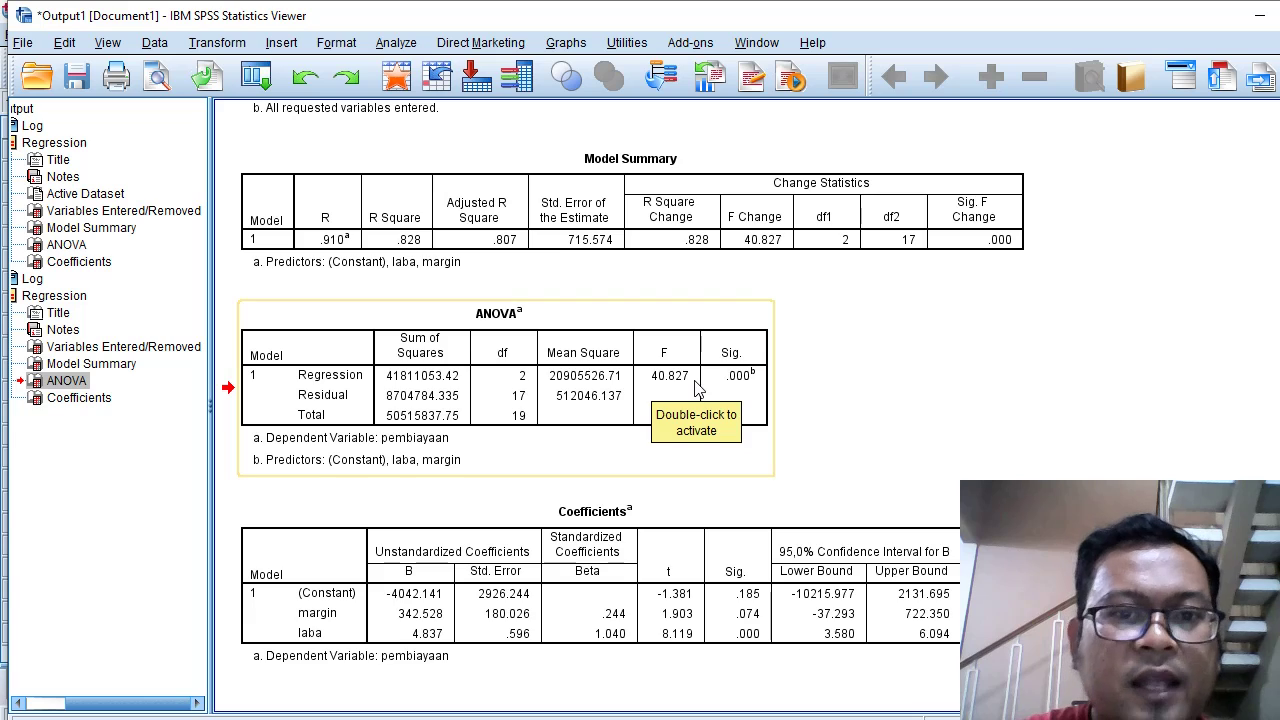
{"action": "left_click", "coordinate": [697, 390]}
{"action": "left_click_drag", "start_coordinate": [697, 390], "coordinate": [737, 409]}
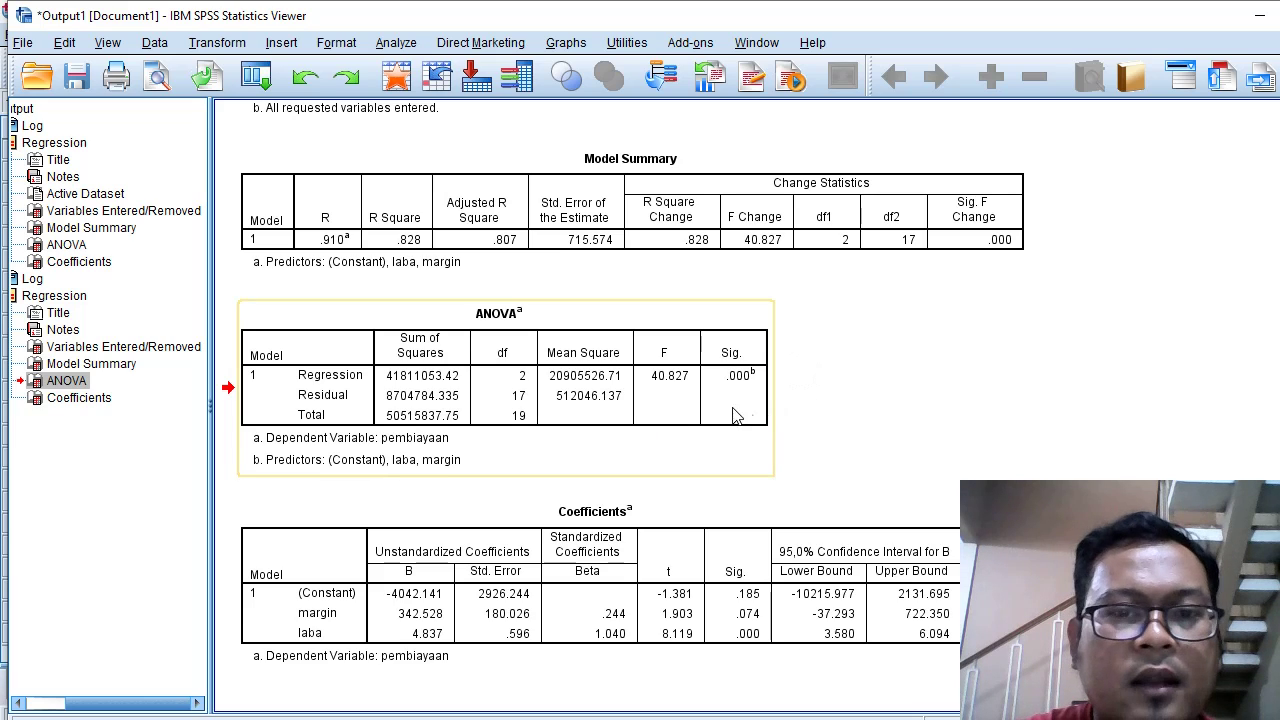
{"action": "left_click", "coordinate": [743, 390]}
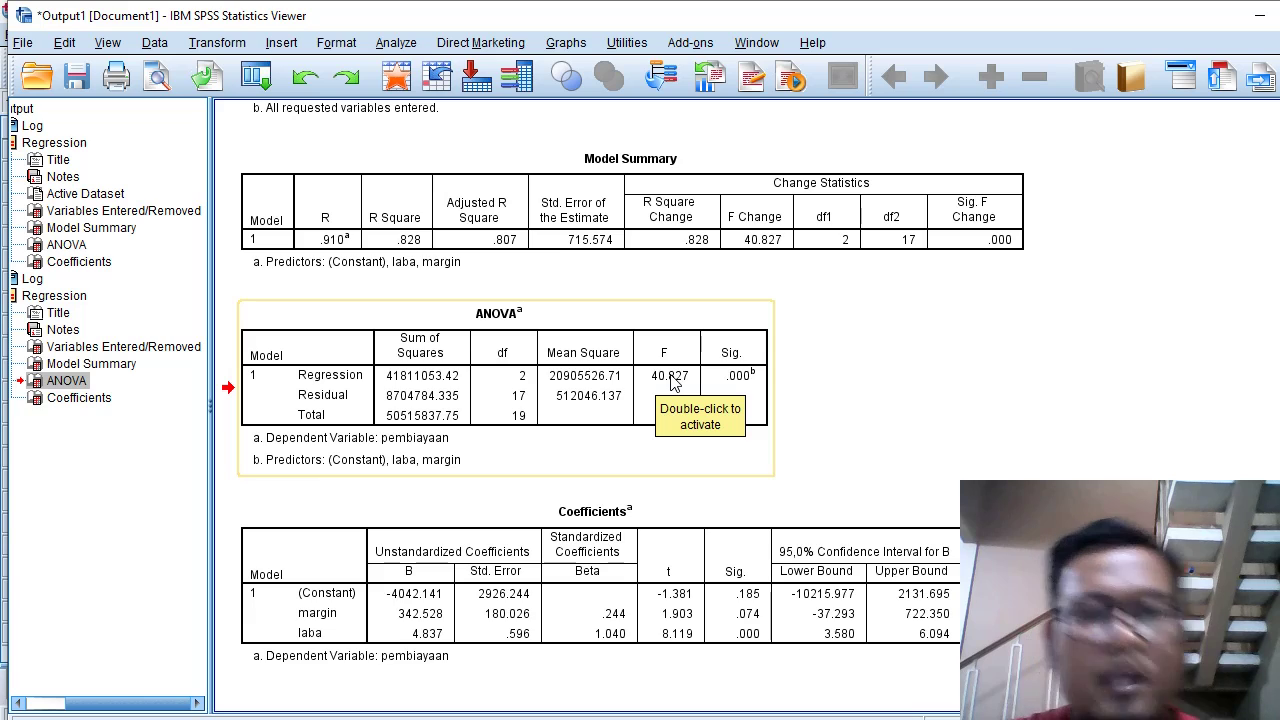
- Examine the Coefficients table's t values, significance and coefficients for margin and laba
{"action": "left_click", "coordinate": [623, 572]}
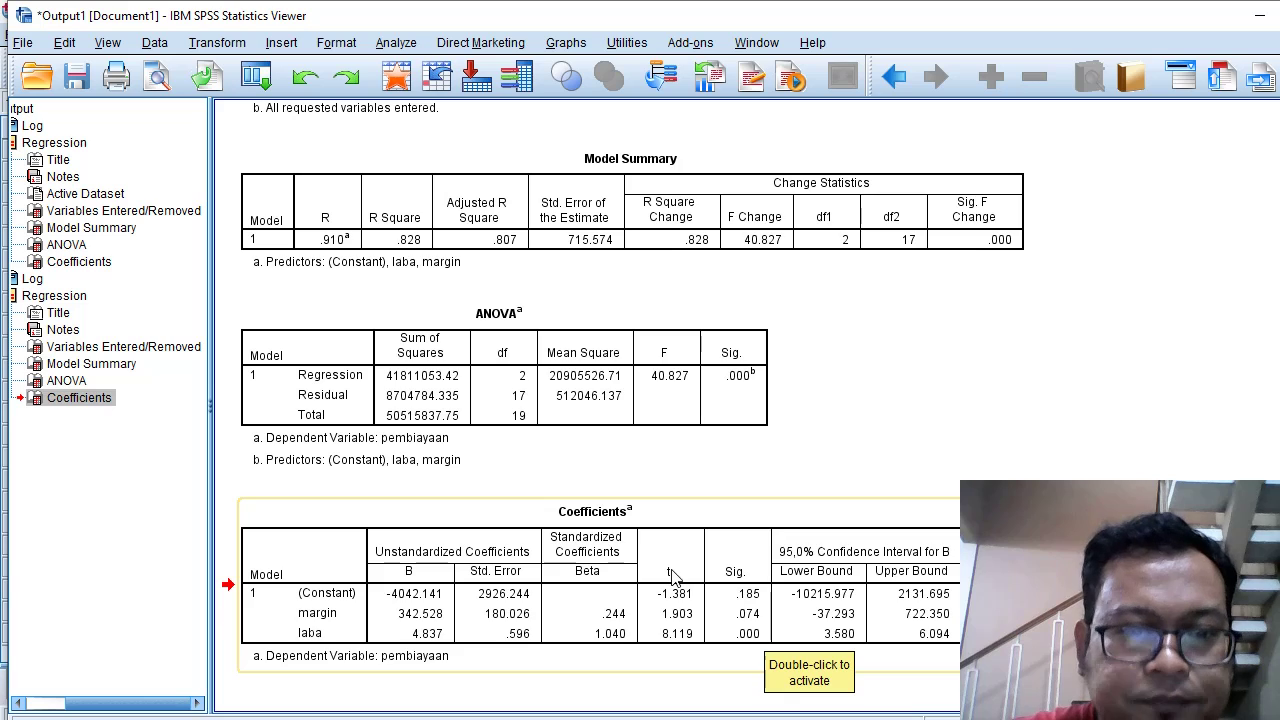
{"action": "left_click", "coordinate": [686, 628]}
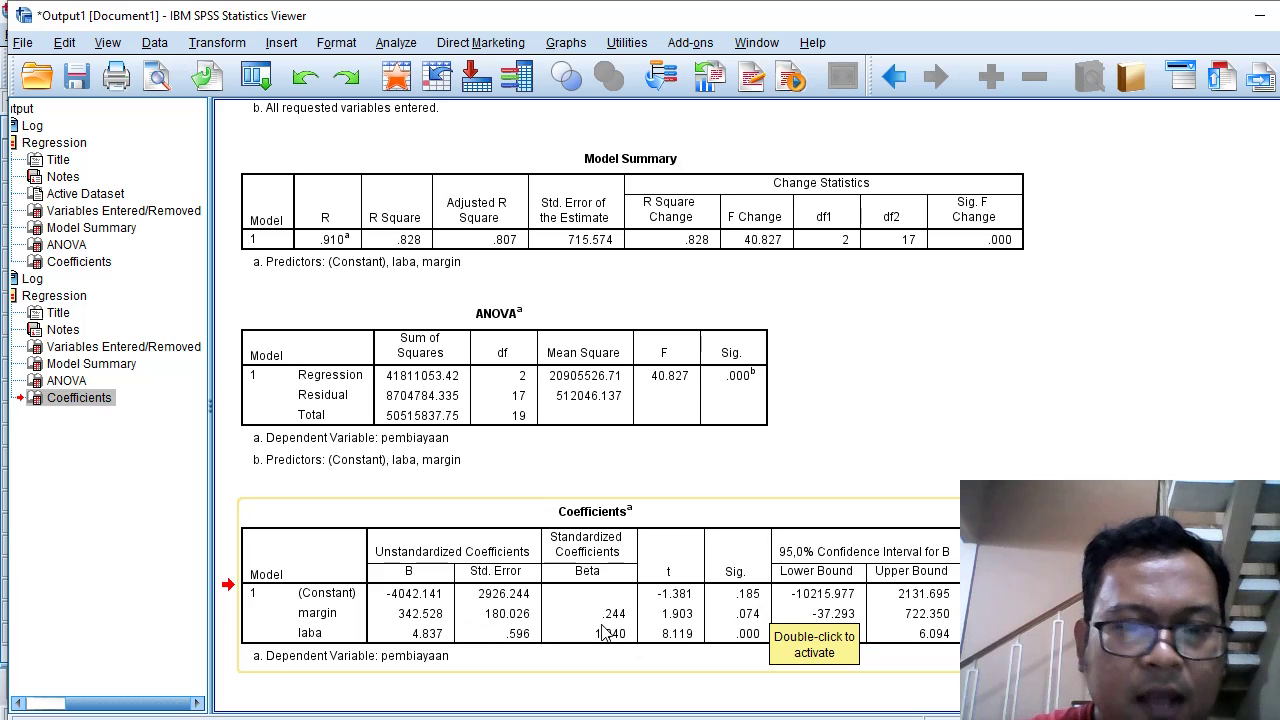
{"action": "left_click", "coordinate": [683, 641]}
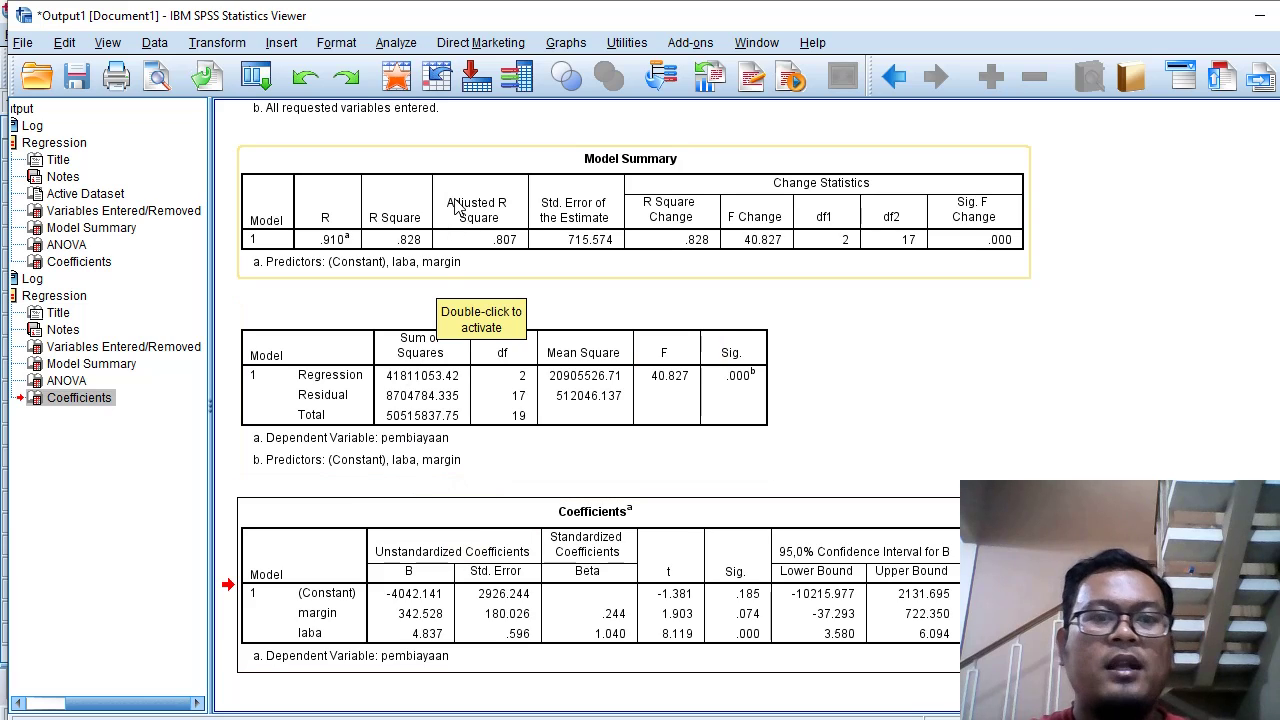
- Review the Model Summary, ANOVA and Coefficients tables of the two-predictor regression once more, comparing them with the margin-only output
{"action": "left_click", "coordinate": [521, 210]}
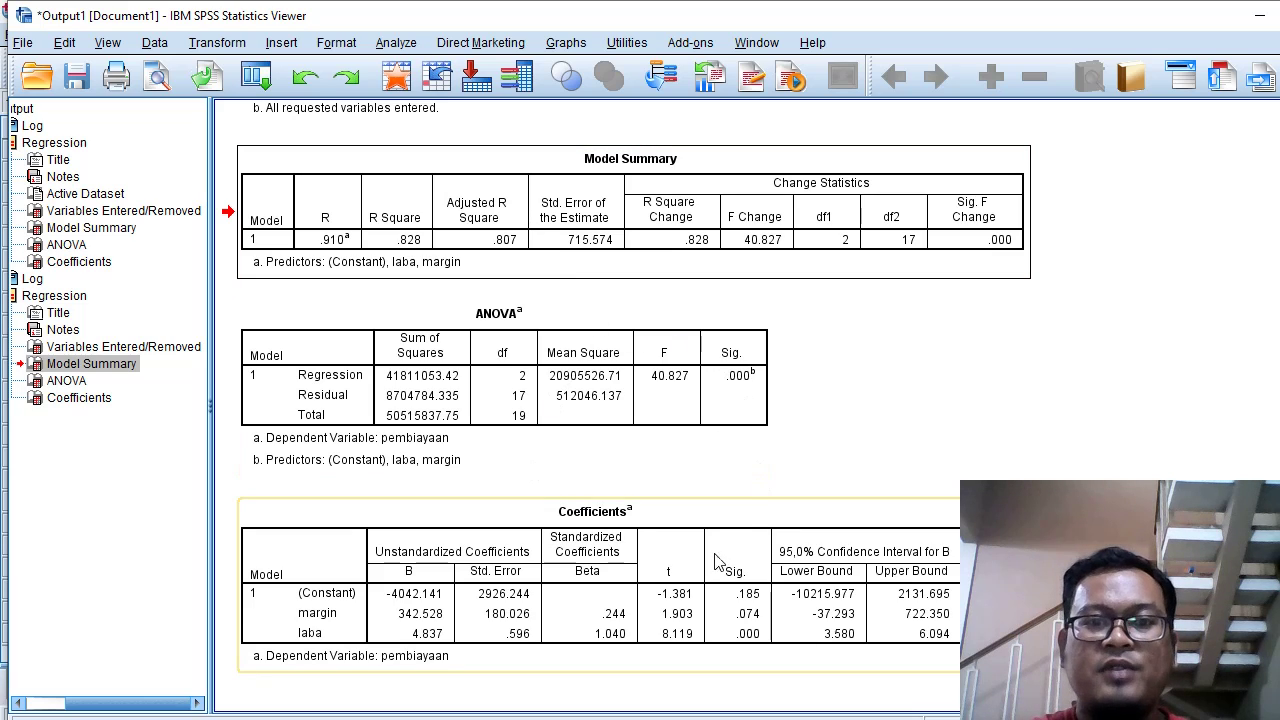
{"action": "left_click", "coordinate": [695, 595]}
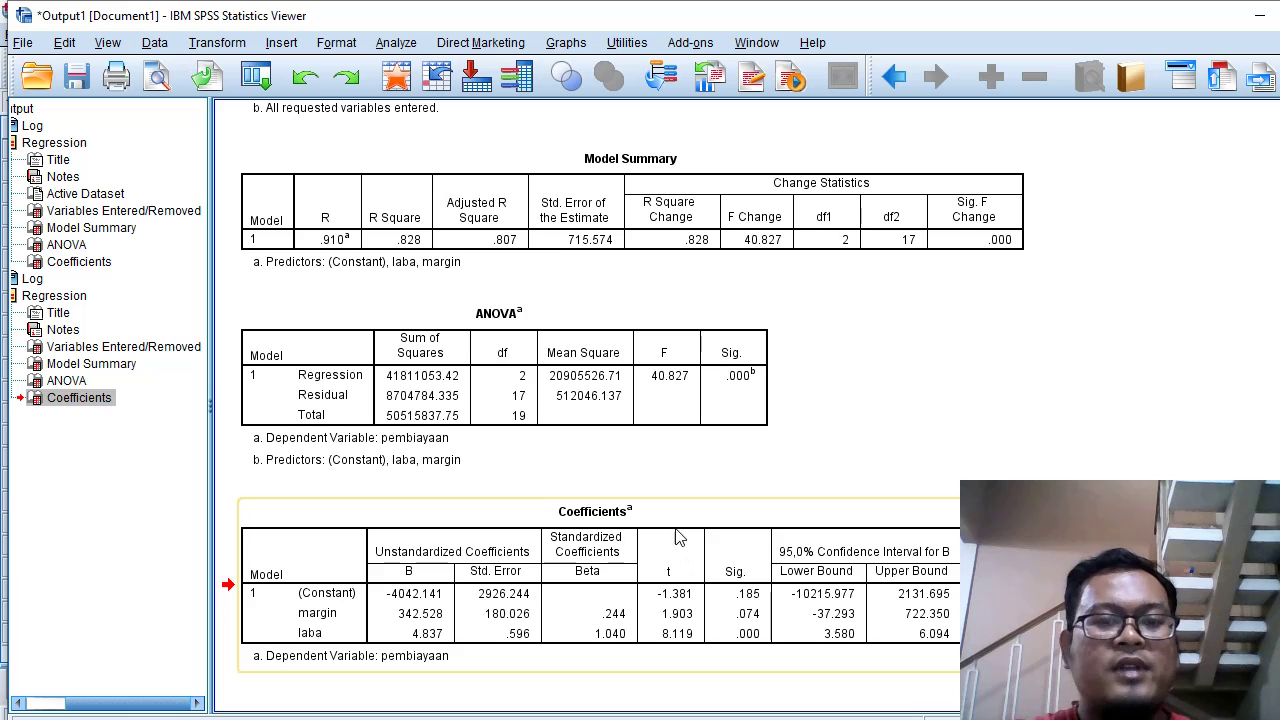
{"action": "left_click", "coordinate": [658, 398]}
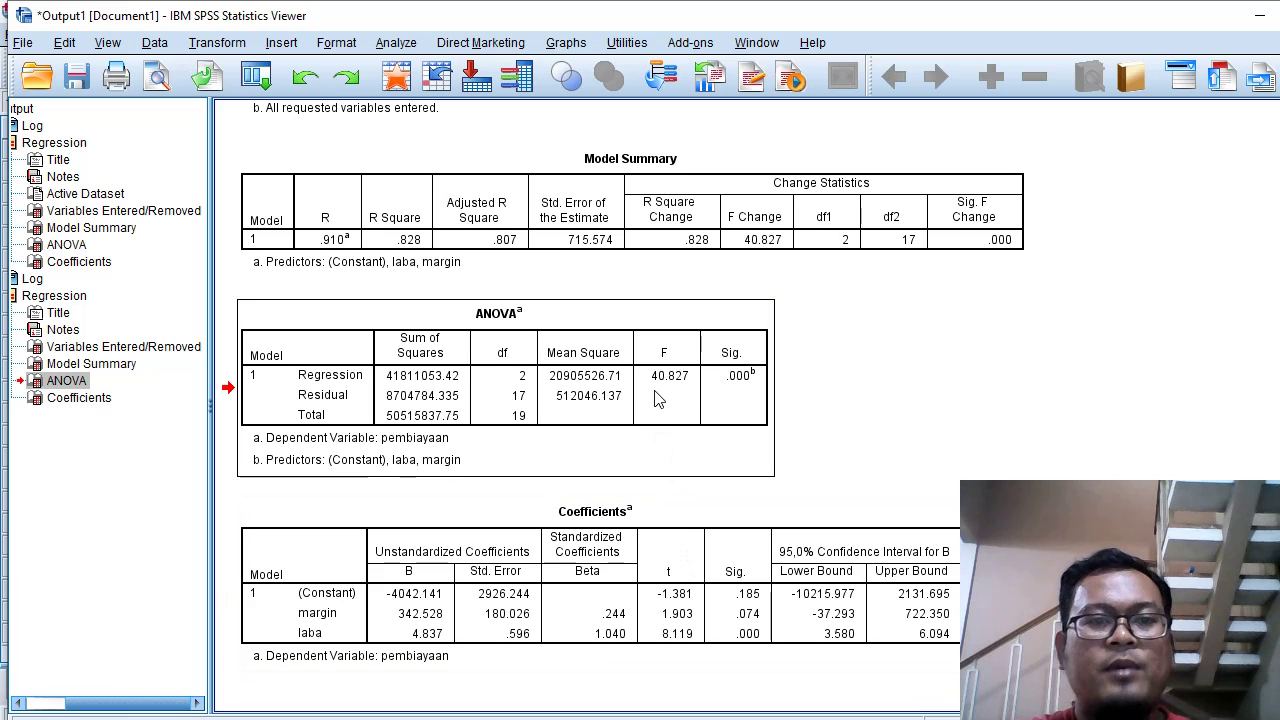
{"action": "left_click_drag", "start_coordinate": [748, 380], "coordinate": [798, 414]}
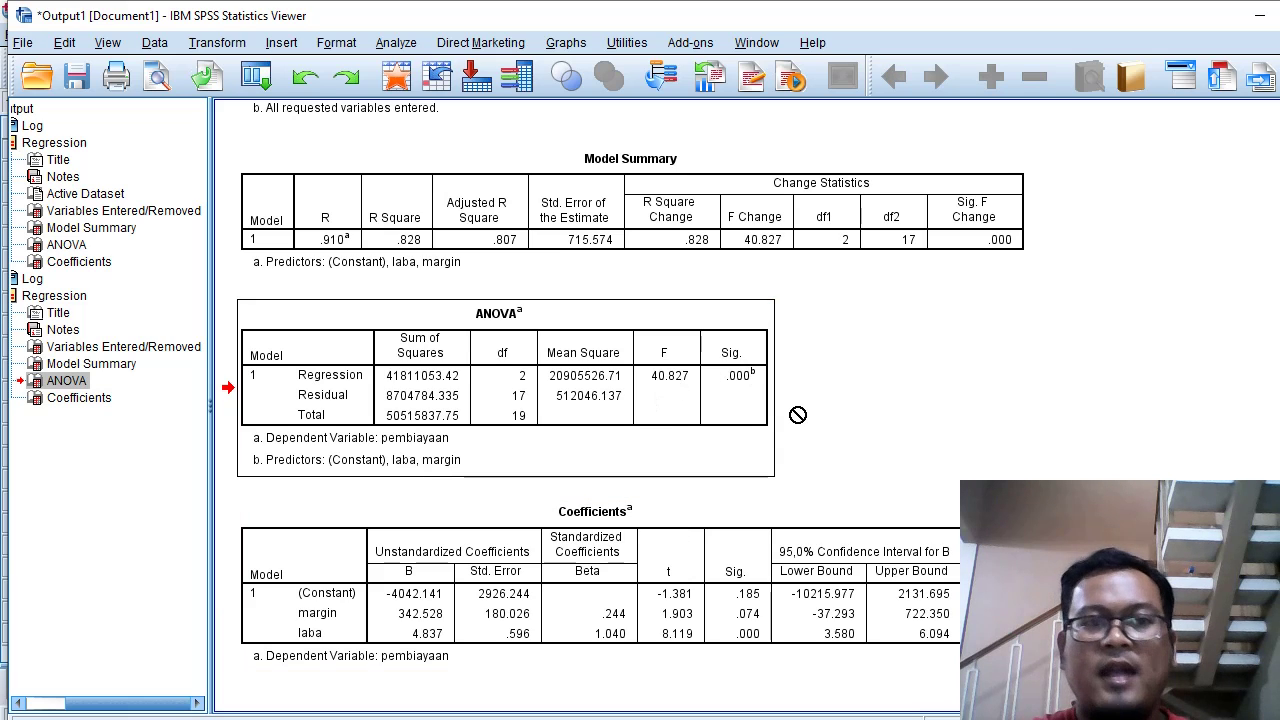
{"action": "scroll", "coordinate": [798, 414], "scroll_direction": "up", "scroll_amount": 15}
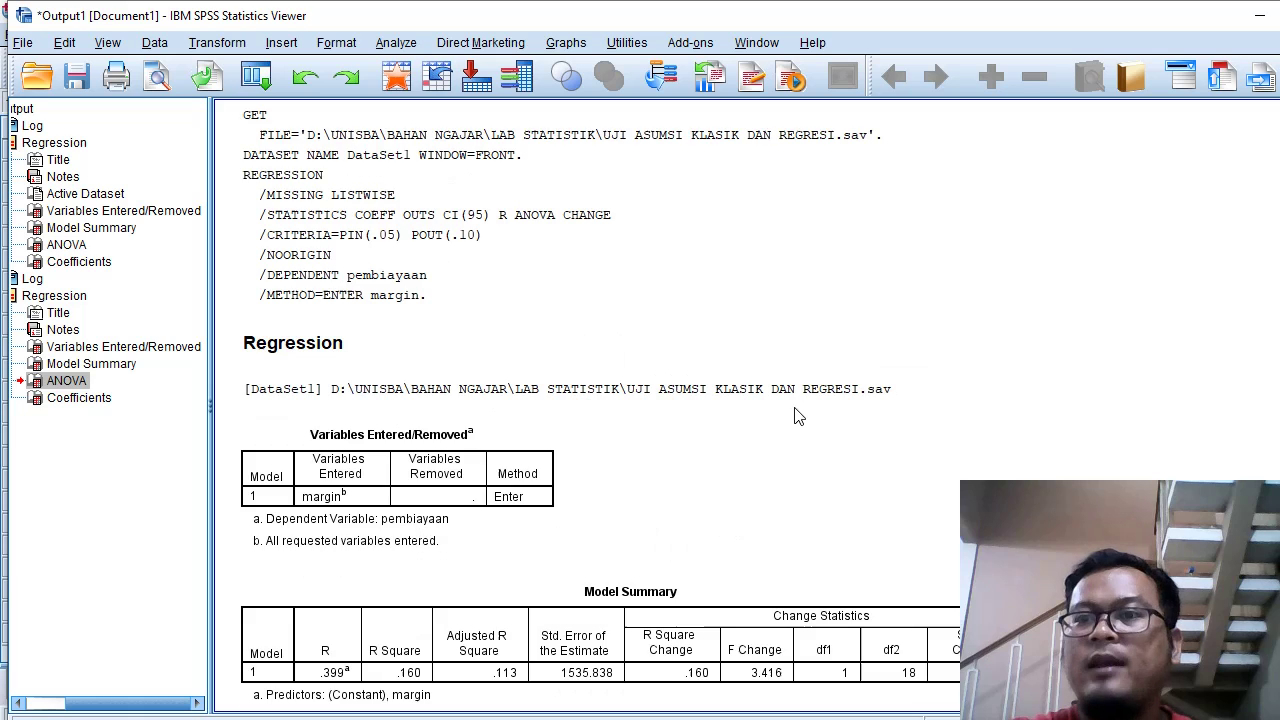
{"action": "scroll", "coordinate": [798, 414], "scroll_direction": "down", "scroll_amount": 15}
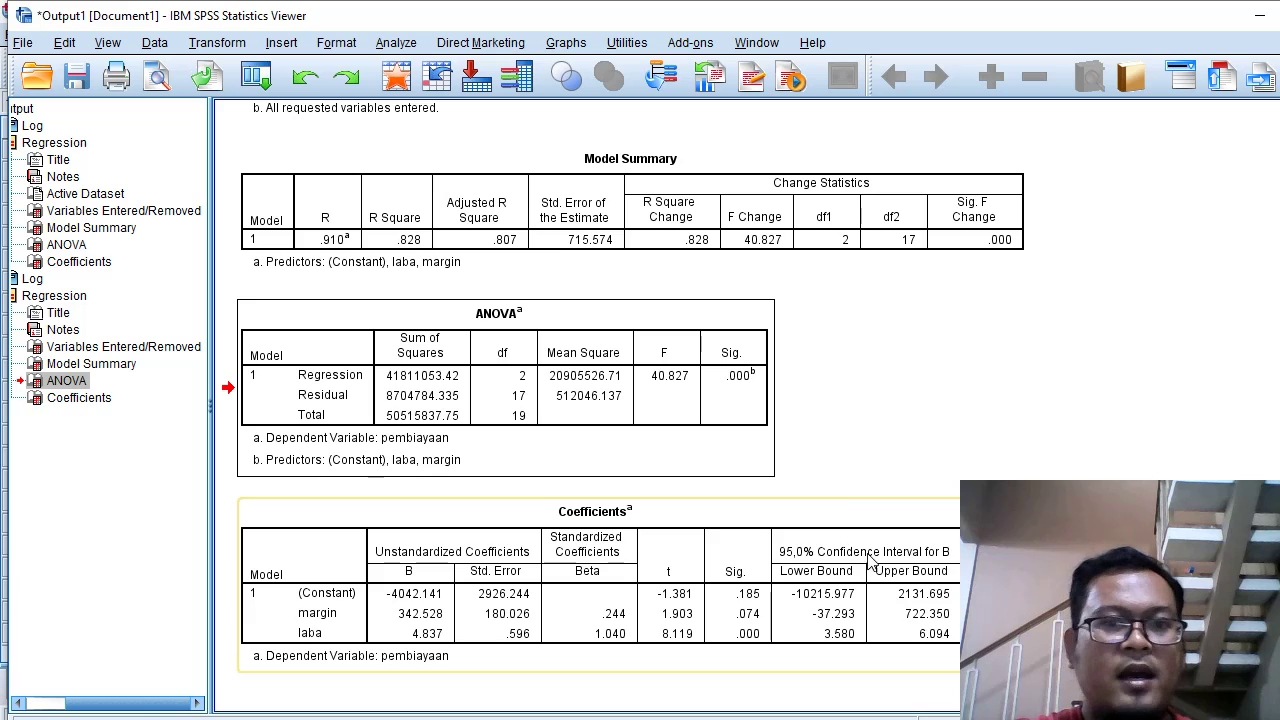
{"action": "left_click", "coordinate": [674, 565]}
{"action": "left_click", "coordinate": [650, 368]}
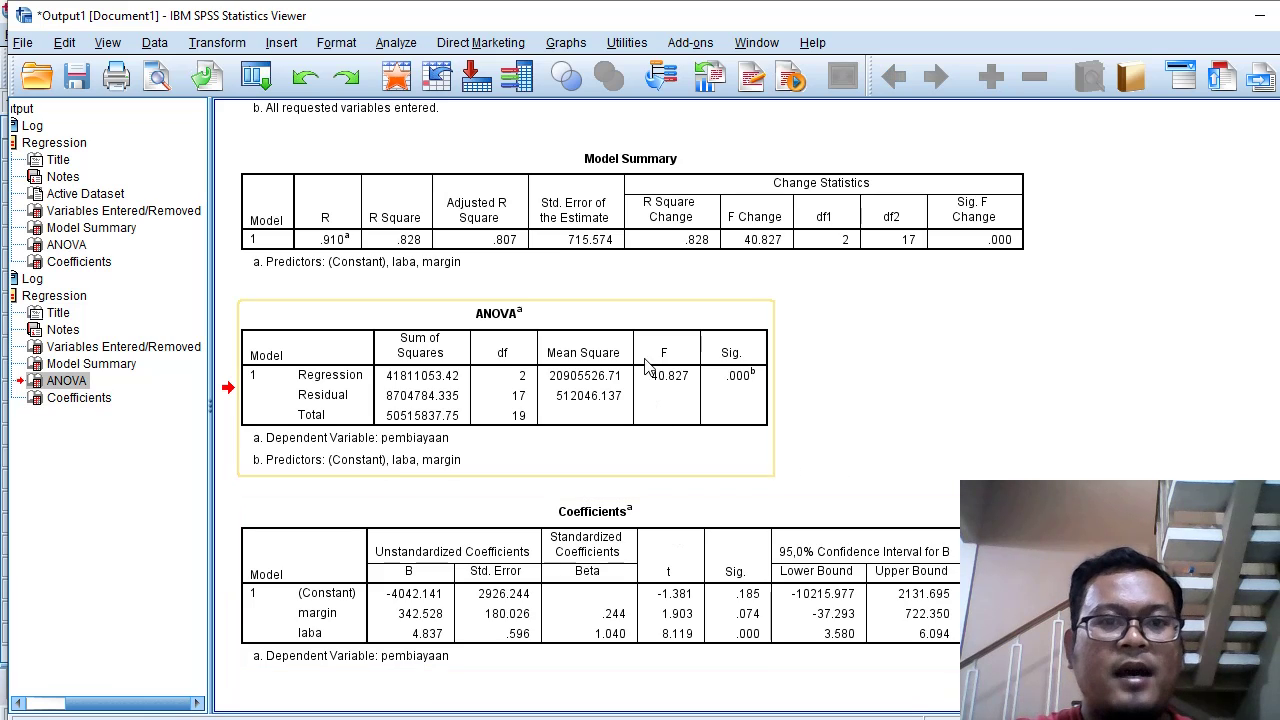
{"action": "left_click", "coordinate": [645, 225]}
{"action": "left_click", "coordinate": [655, 374]}
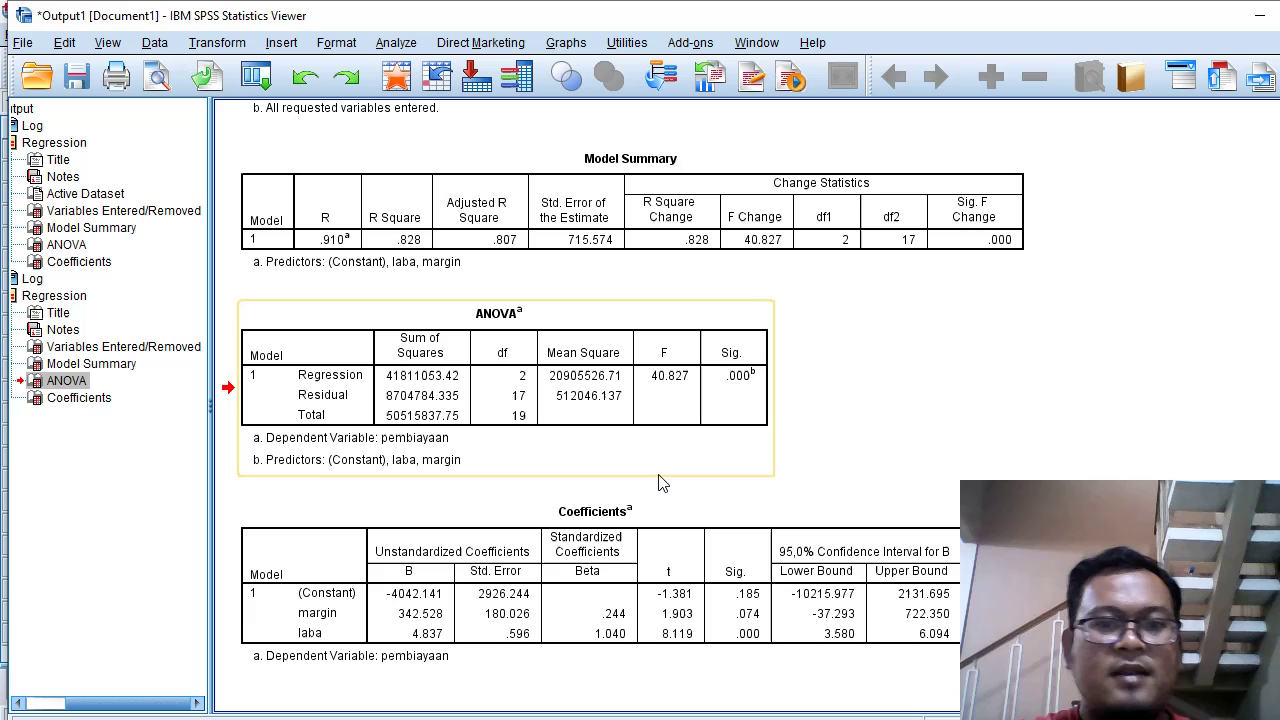
{"action": "left_click", "coordinate": [683, 593]}
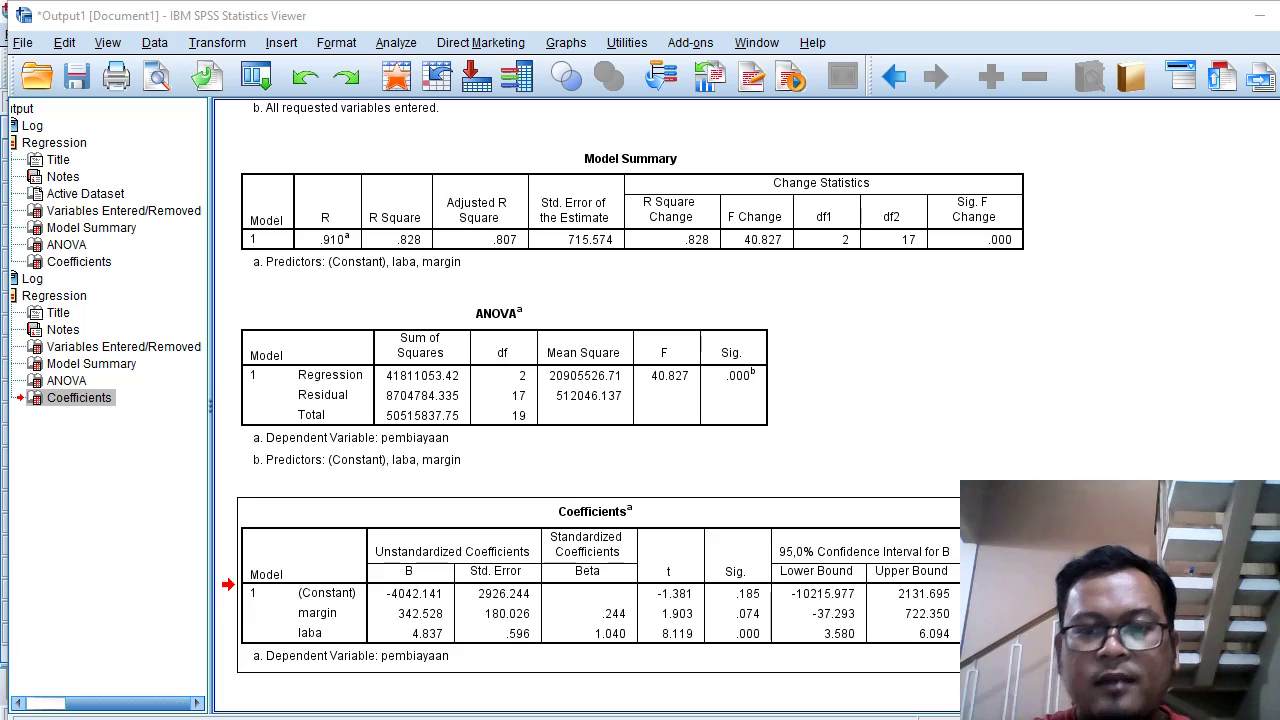
{"action": "key", "text": "F9"}
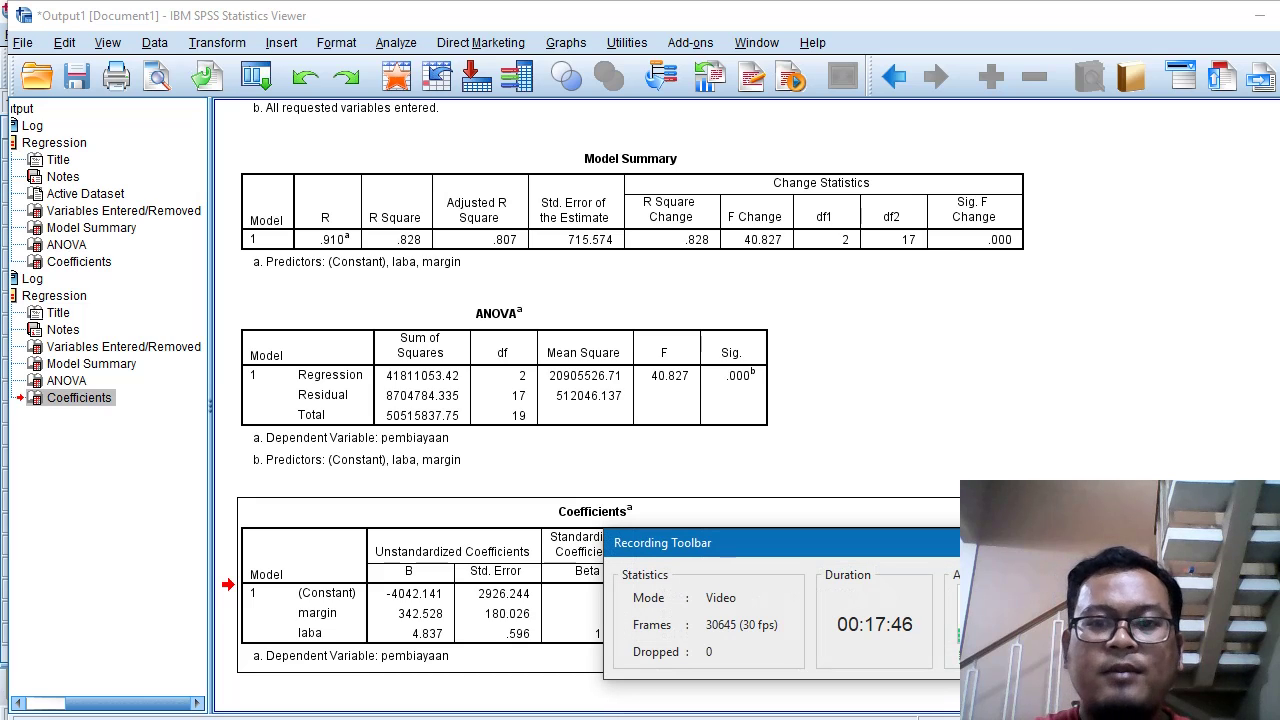
{"action": "left_click_drag", "start_coordinate": [1060, 557], "coordinate": [1112, 326]}
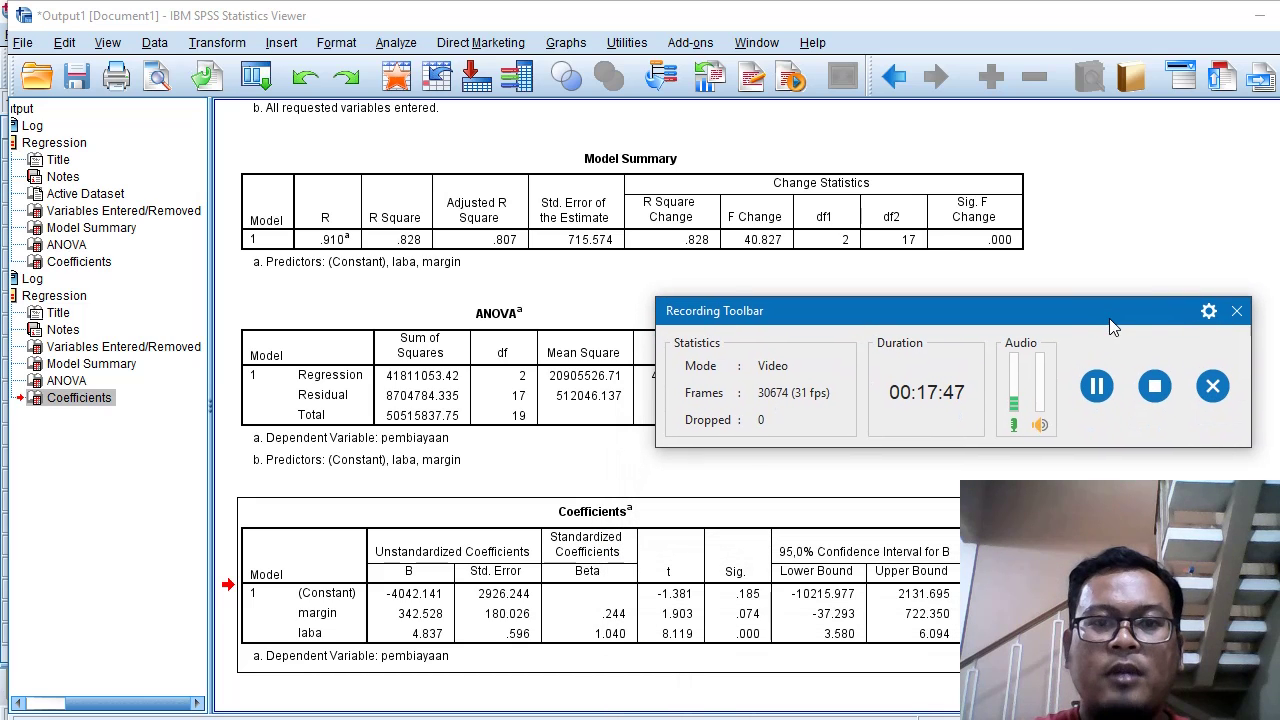
{"action": "left_click", "coordinate": [1155, 386]}
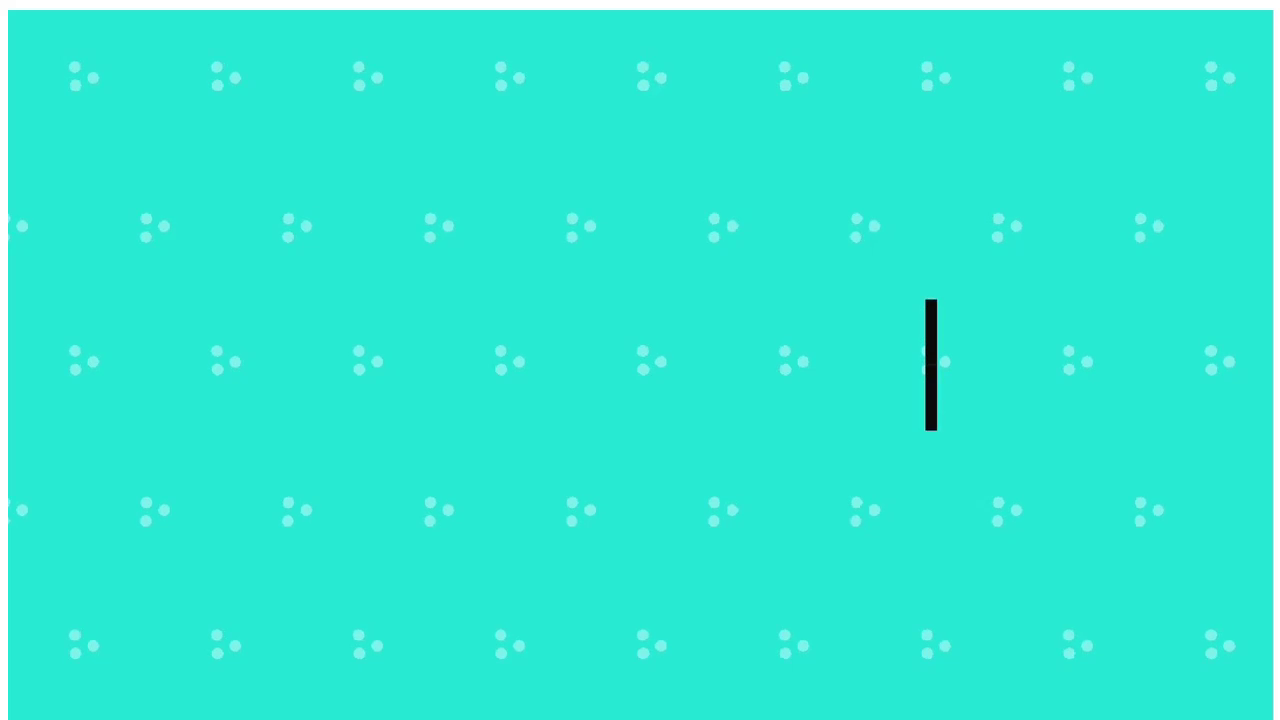